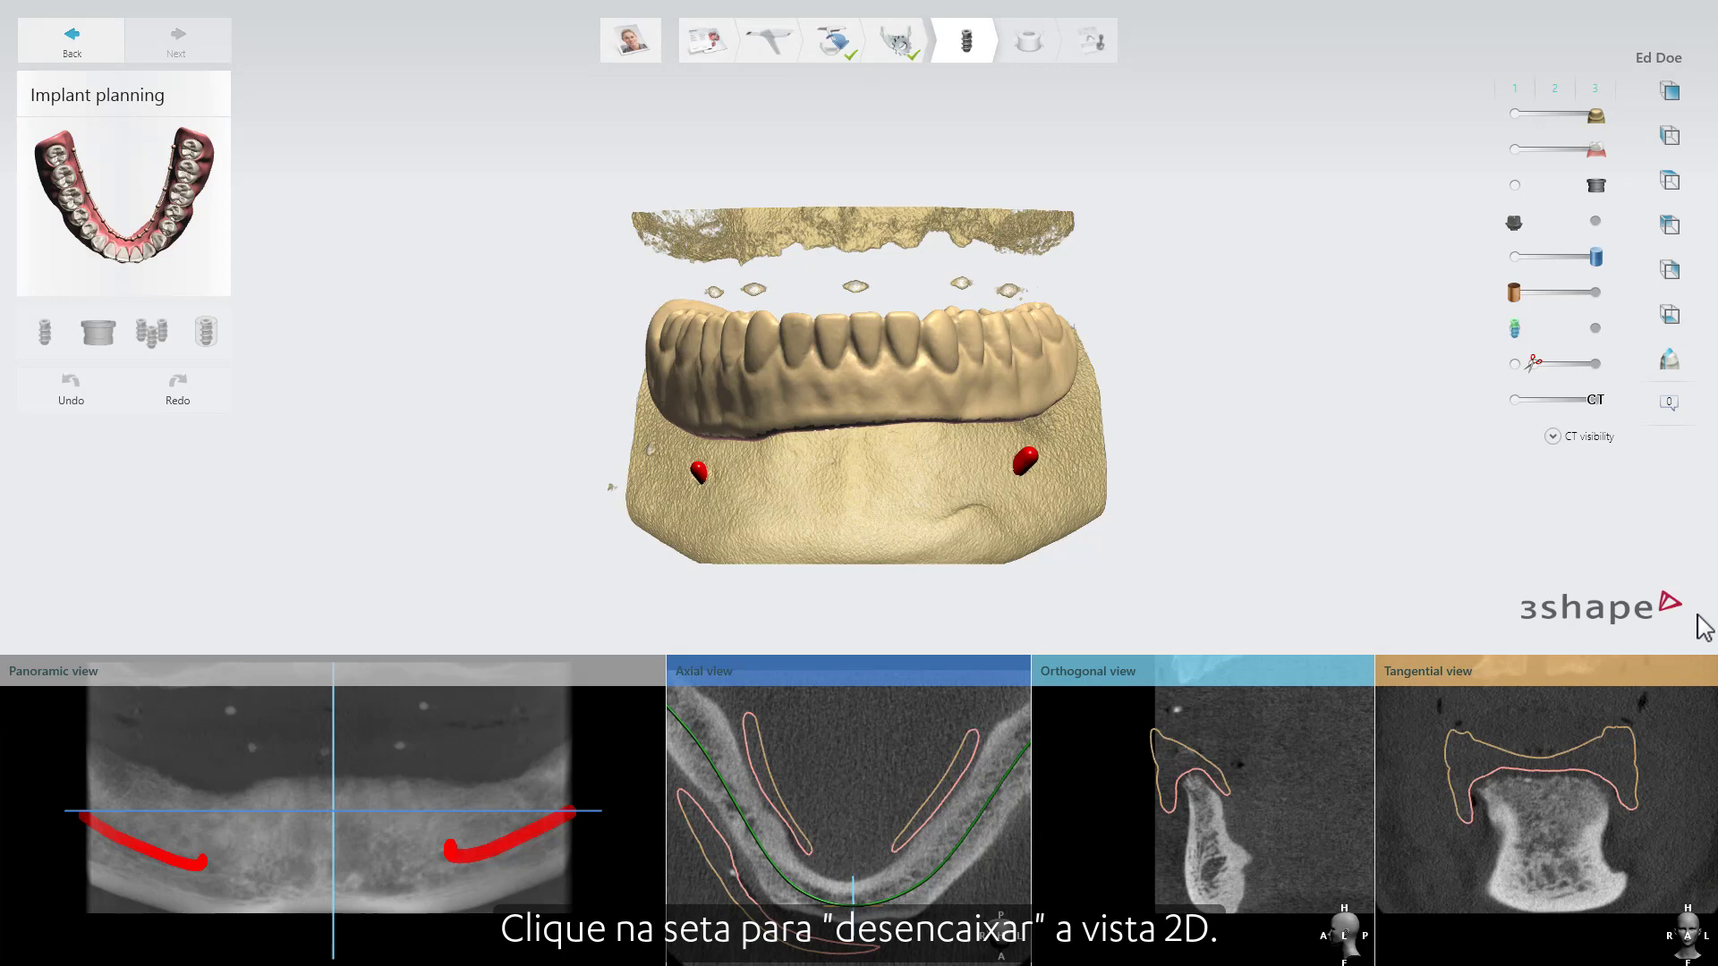
Step: Maximize the tangential view, and switch the workspace to the four-pane grid layout
mouse_move(1669, 721)
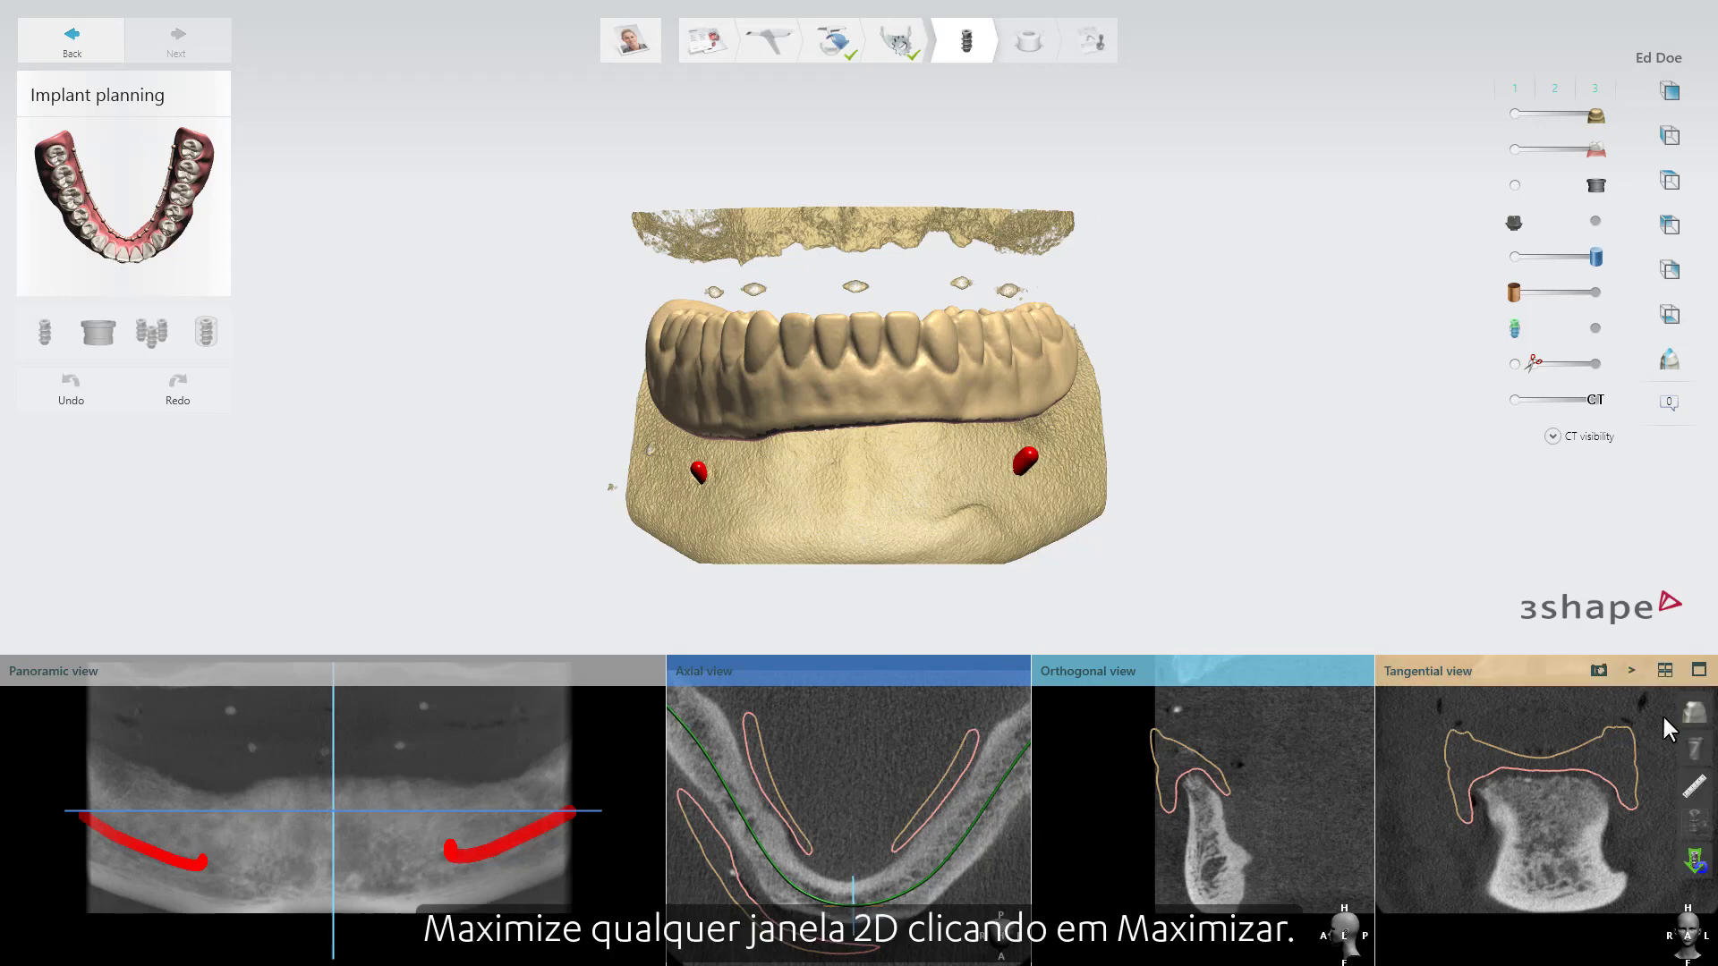
left_click(1698, 671)
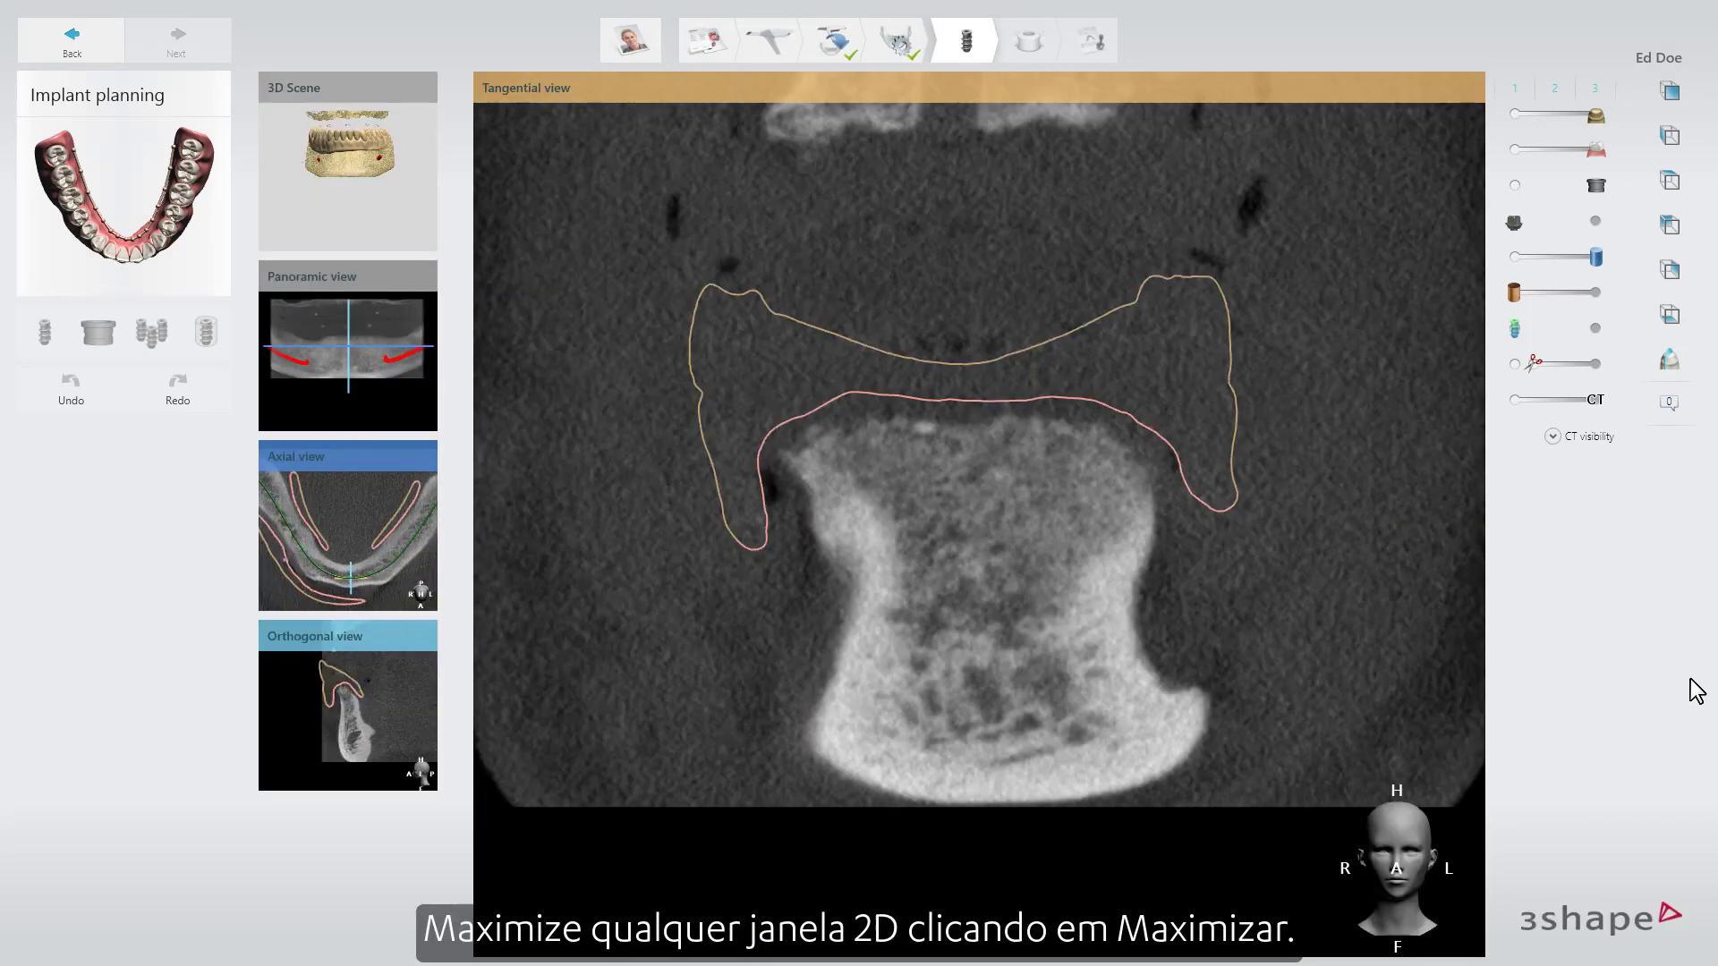
mouse_move(1364, 390)
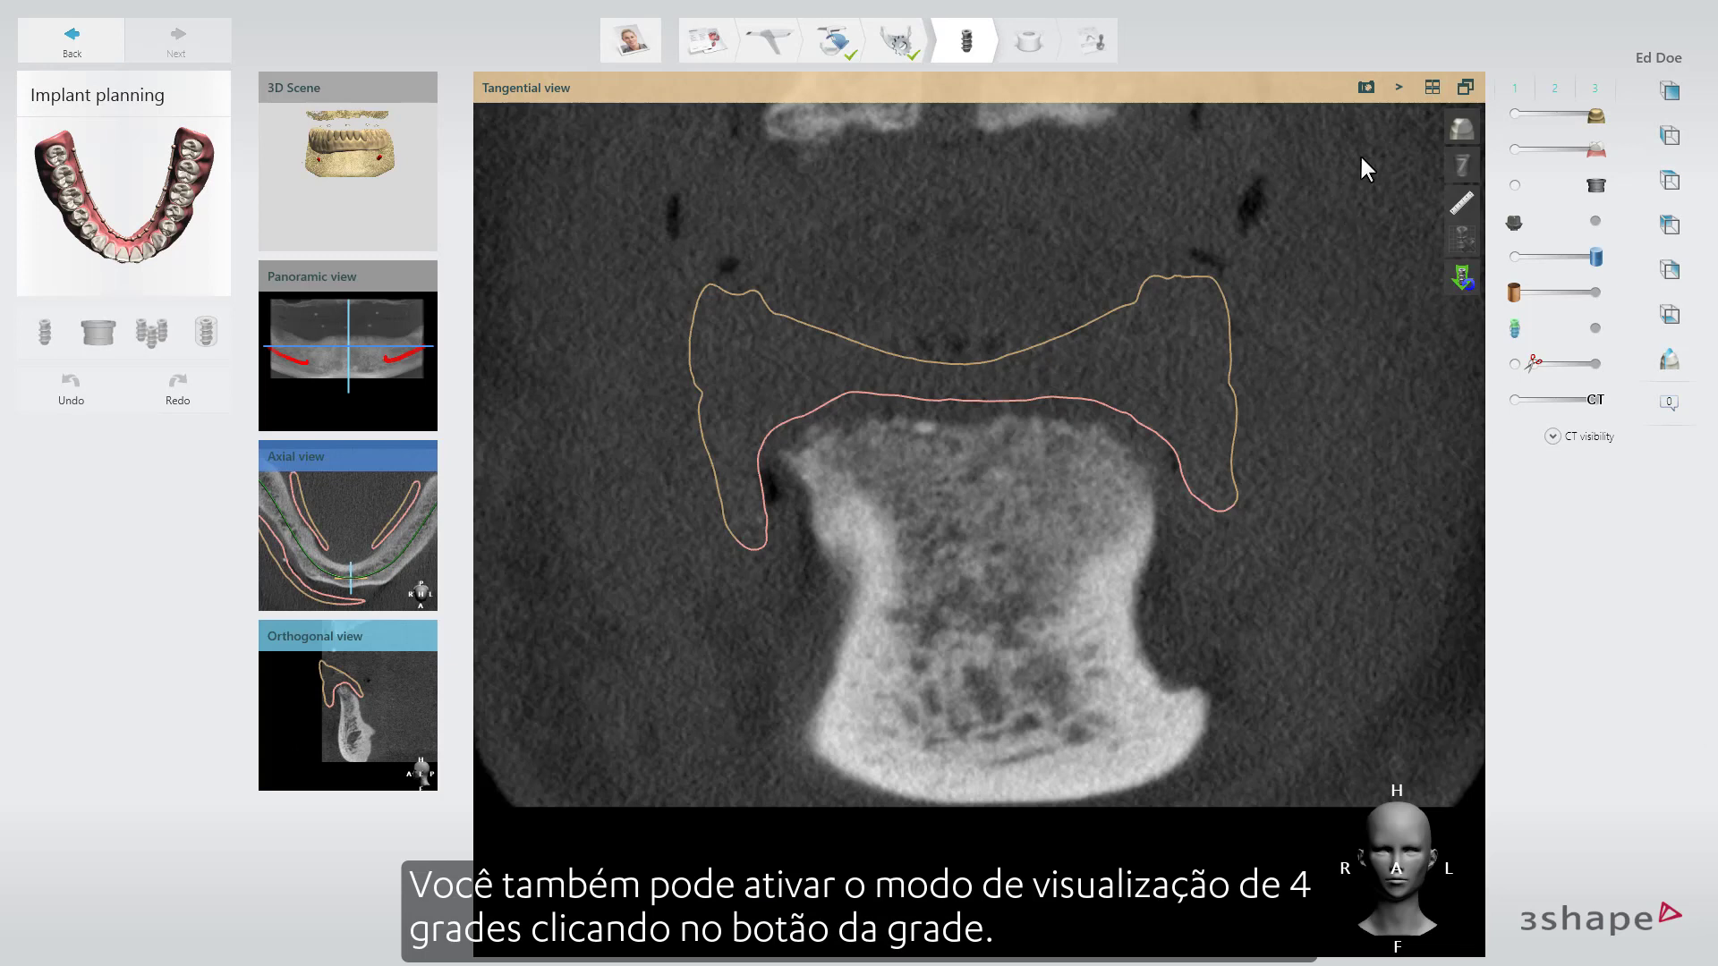
left_click(1424, 90)
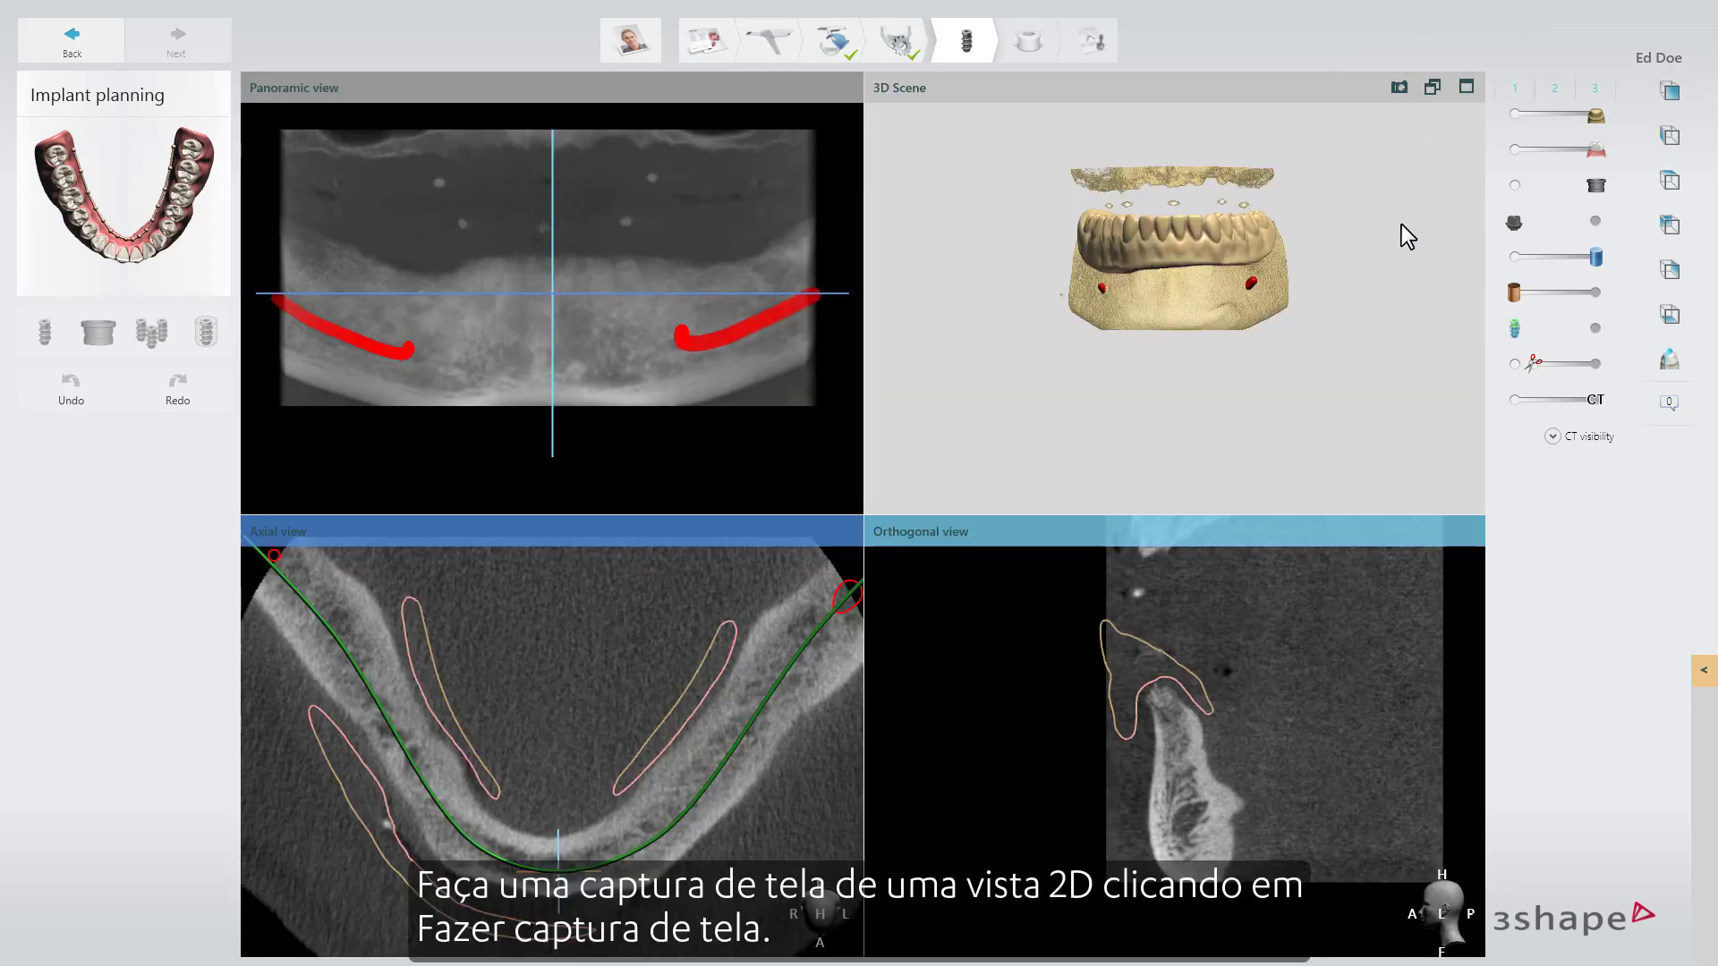
Step: Capture the panoramic view and save it as a comment with a pointer arrow beside the front end of the patient's left nerve canal
mouse_move(767, 119)
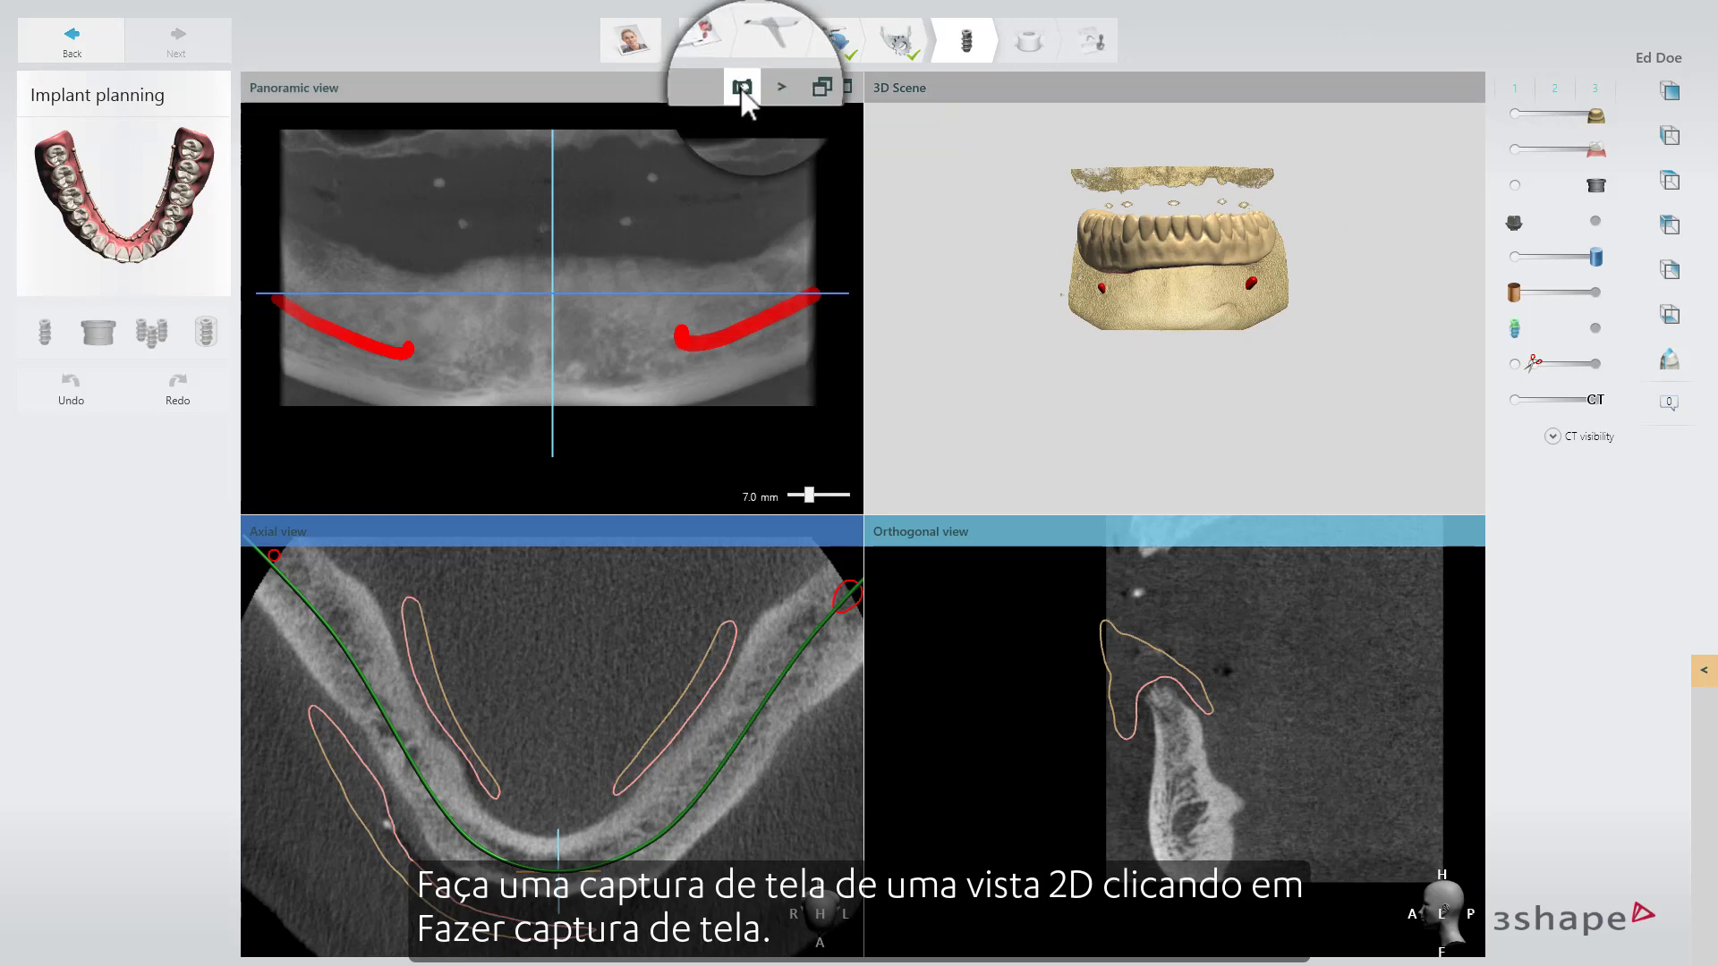
left_click(742, 88)
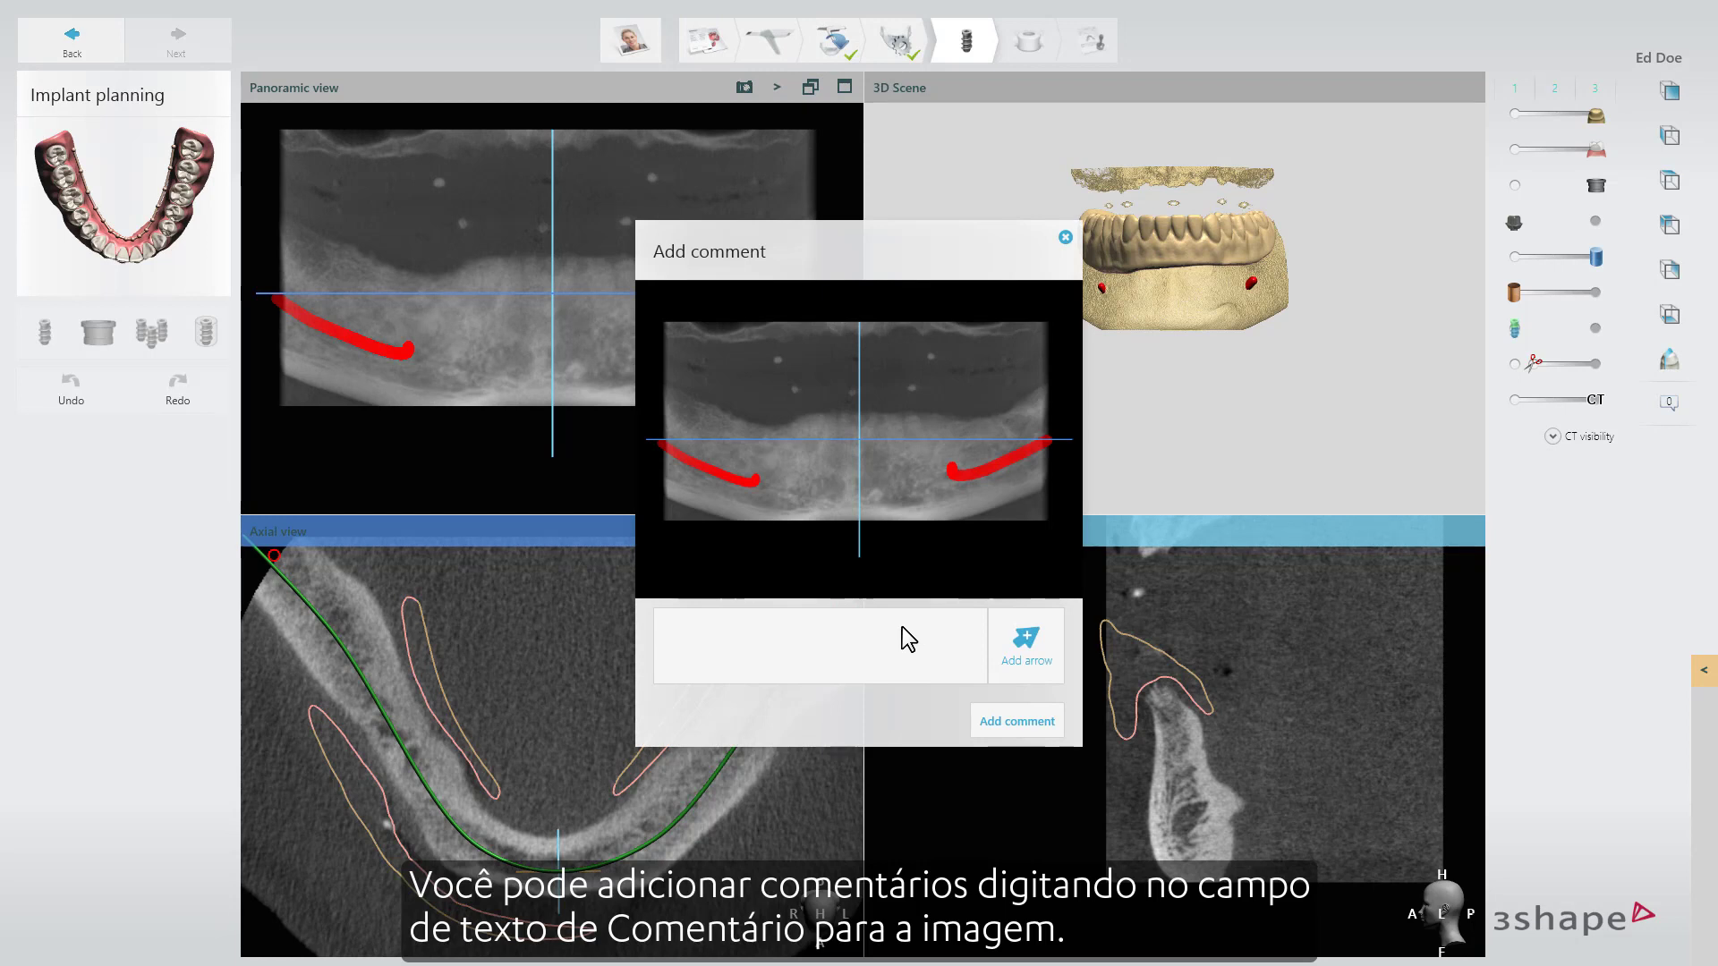
left_click(1020, 644)
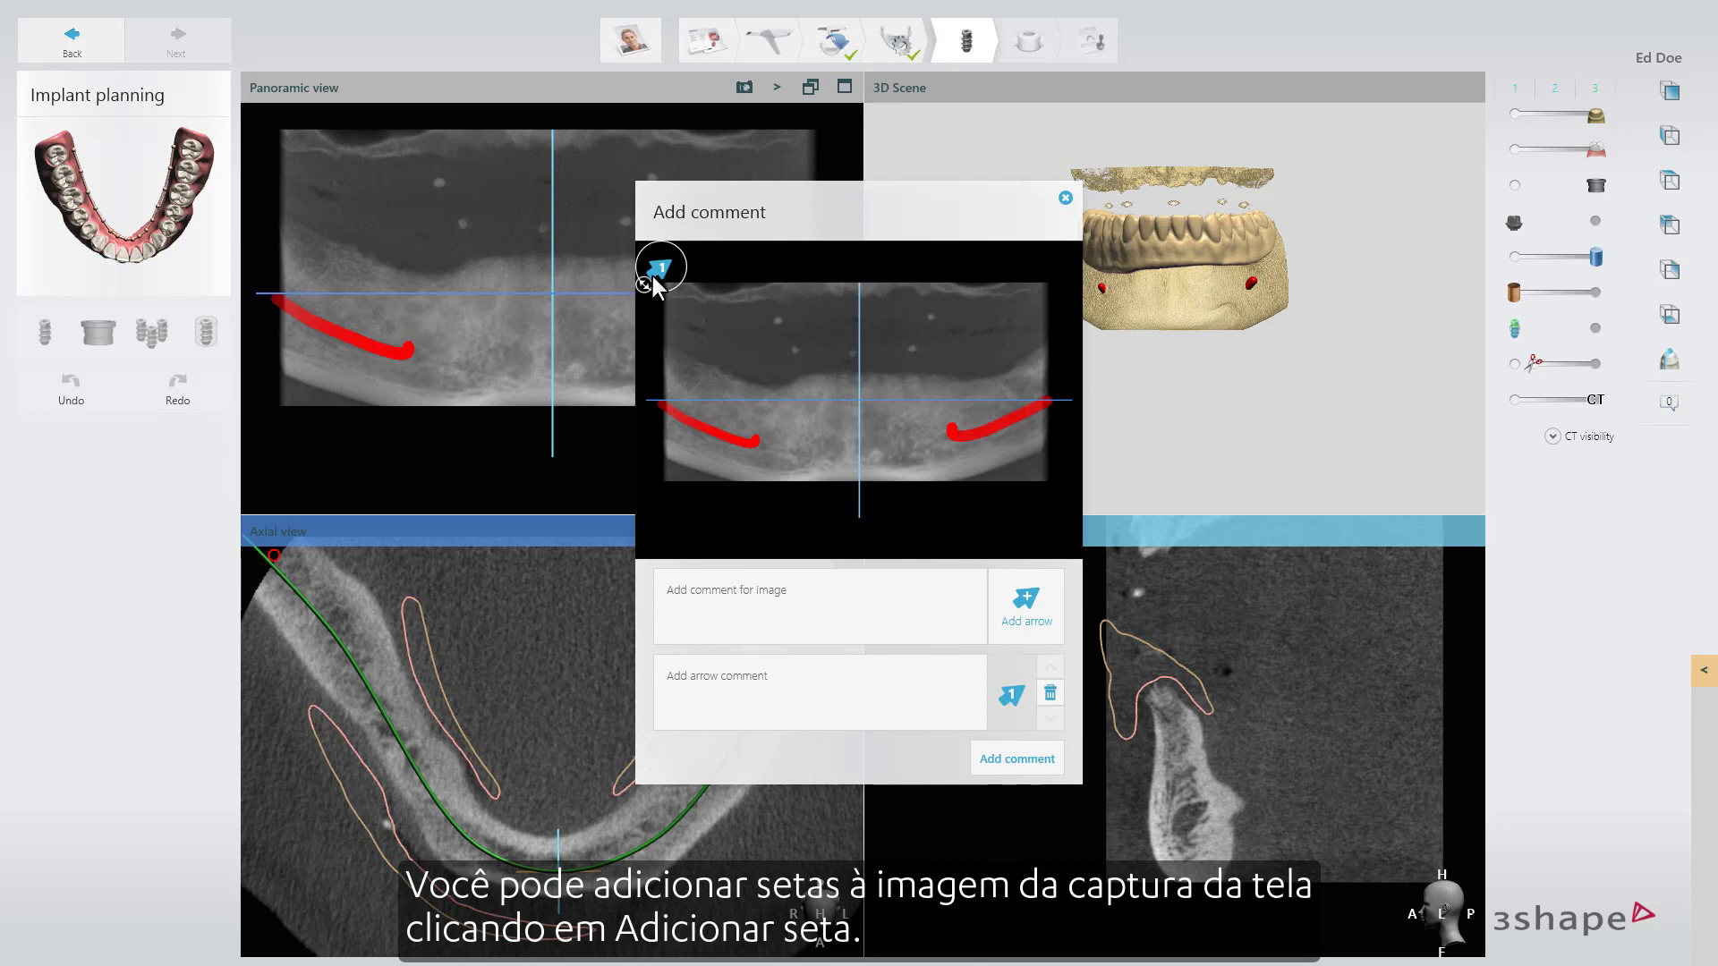
left_click_drag(655, 279, 693, 306)
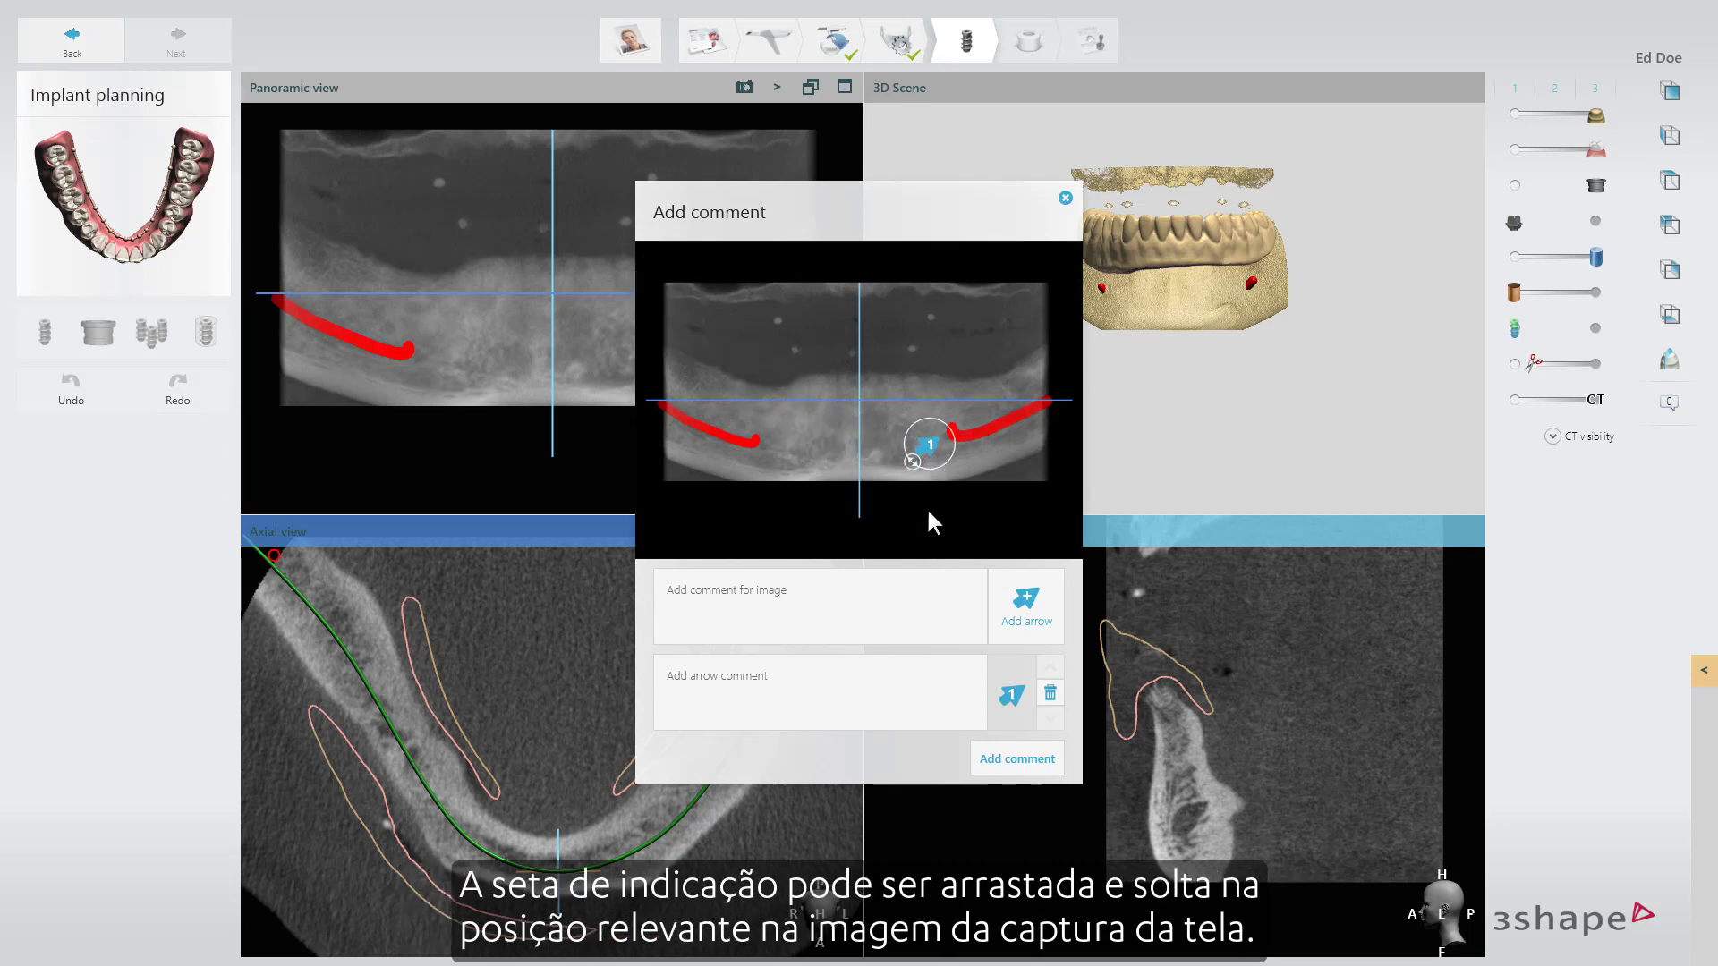
left_click(823, 676)
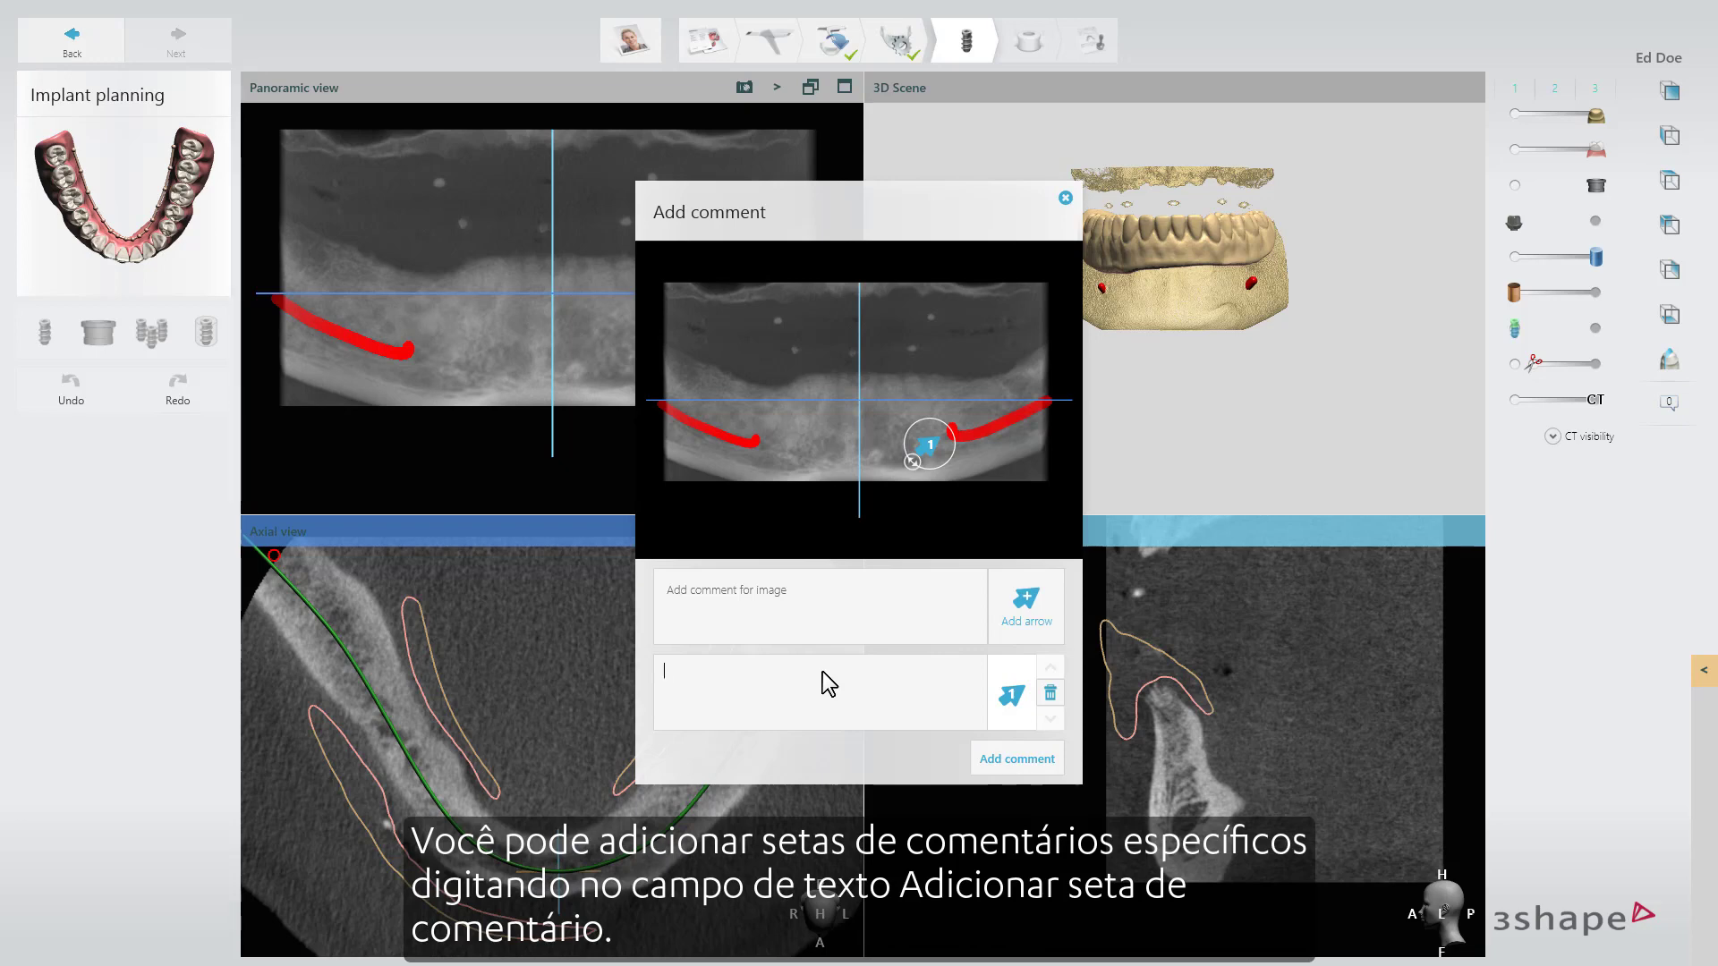
left_click(987, 759)
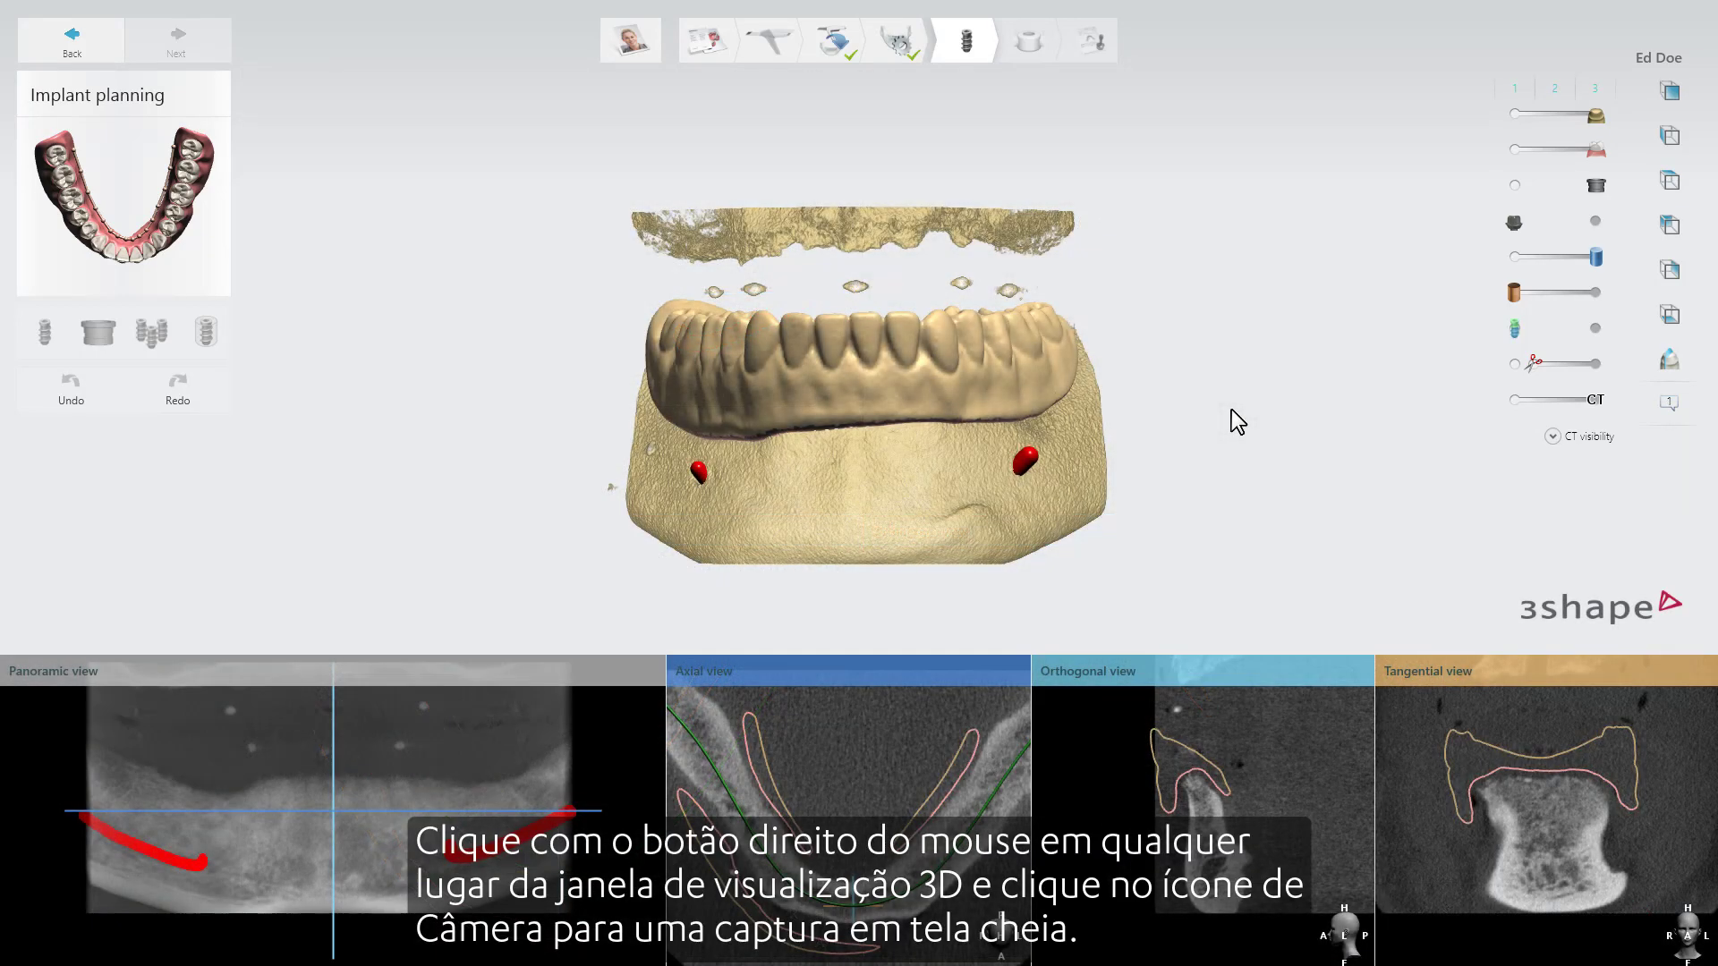
right_click(1231, 410)
left_click(1220, 358)
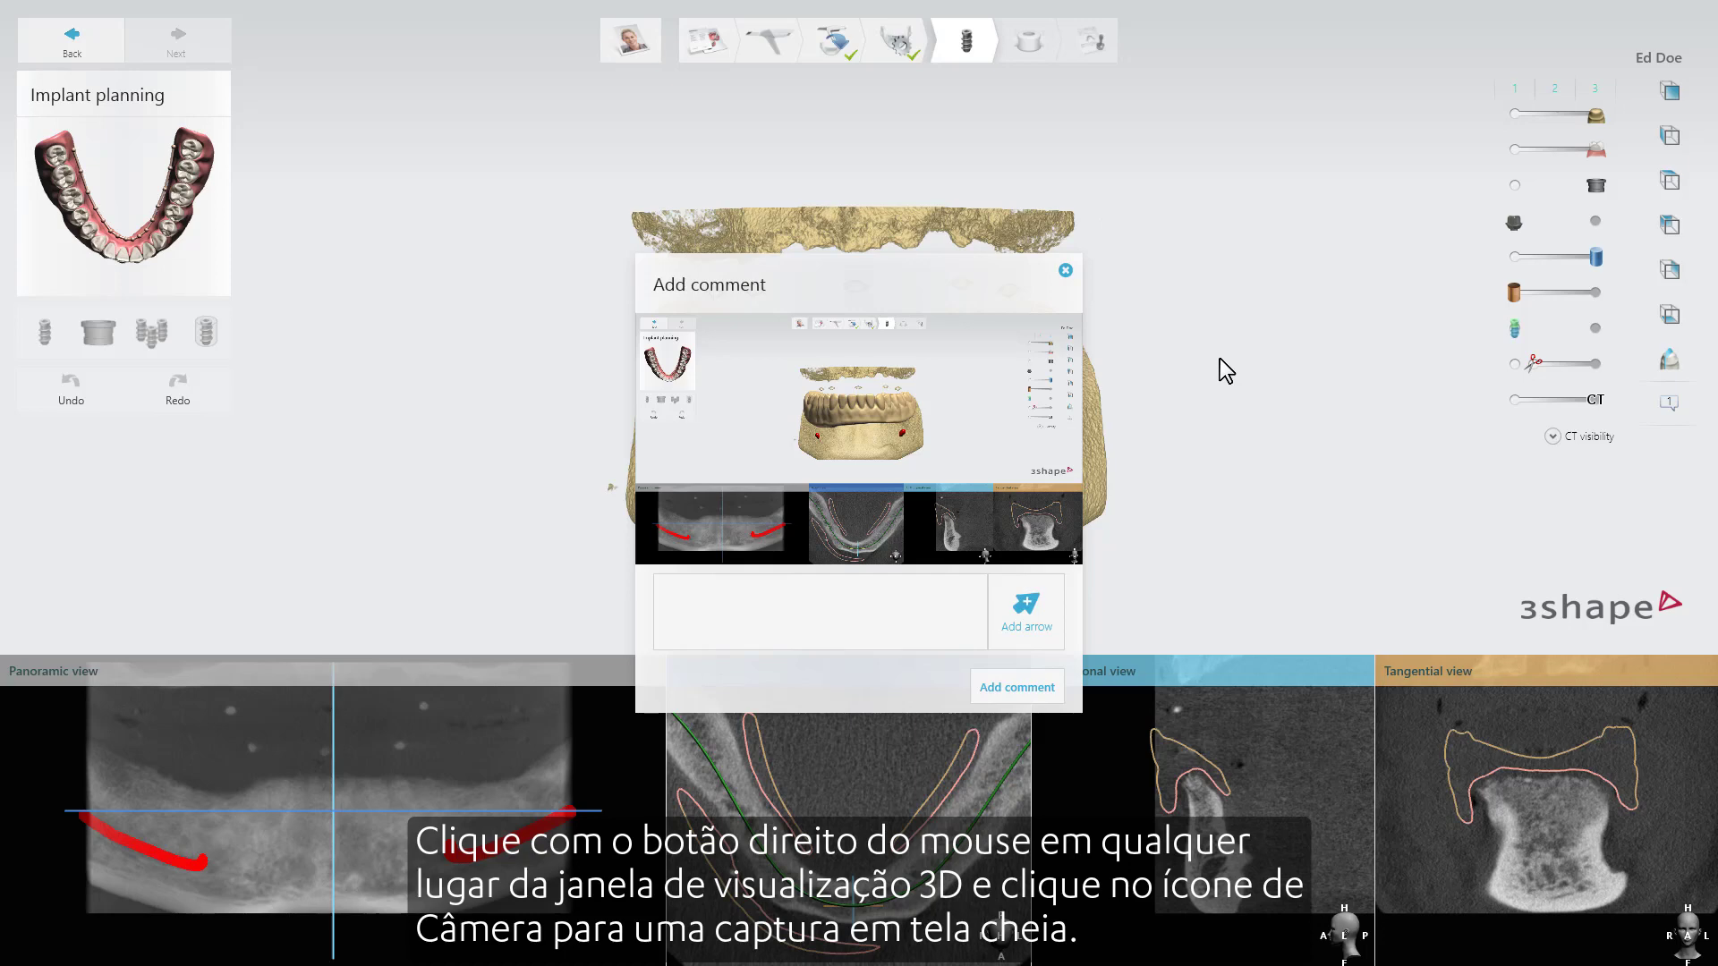
left_click(1066, 270)
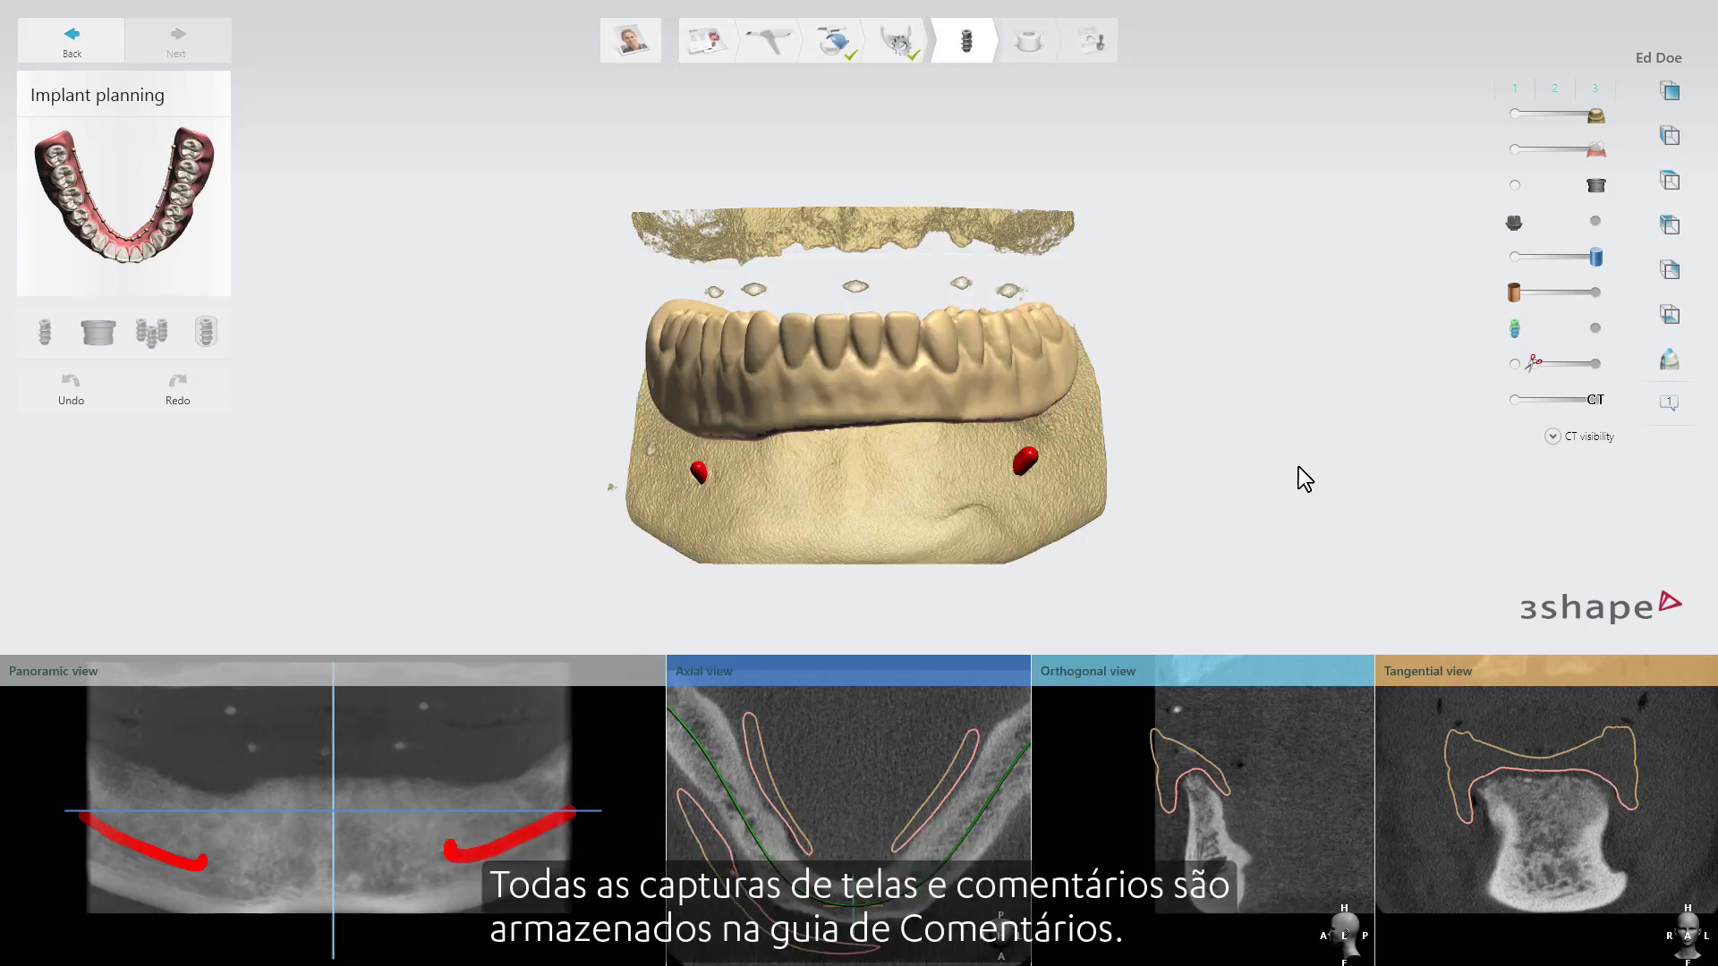
Step: Review the saved capture in the comments list, and close the list
left_click(1669, 405)
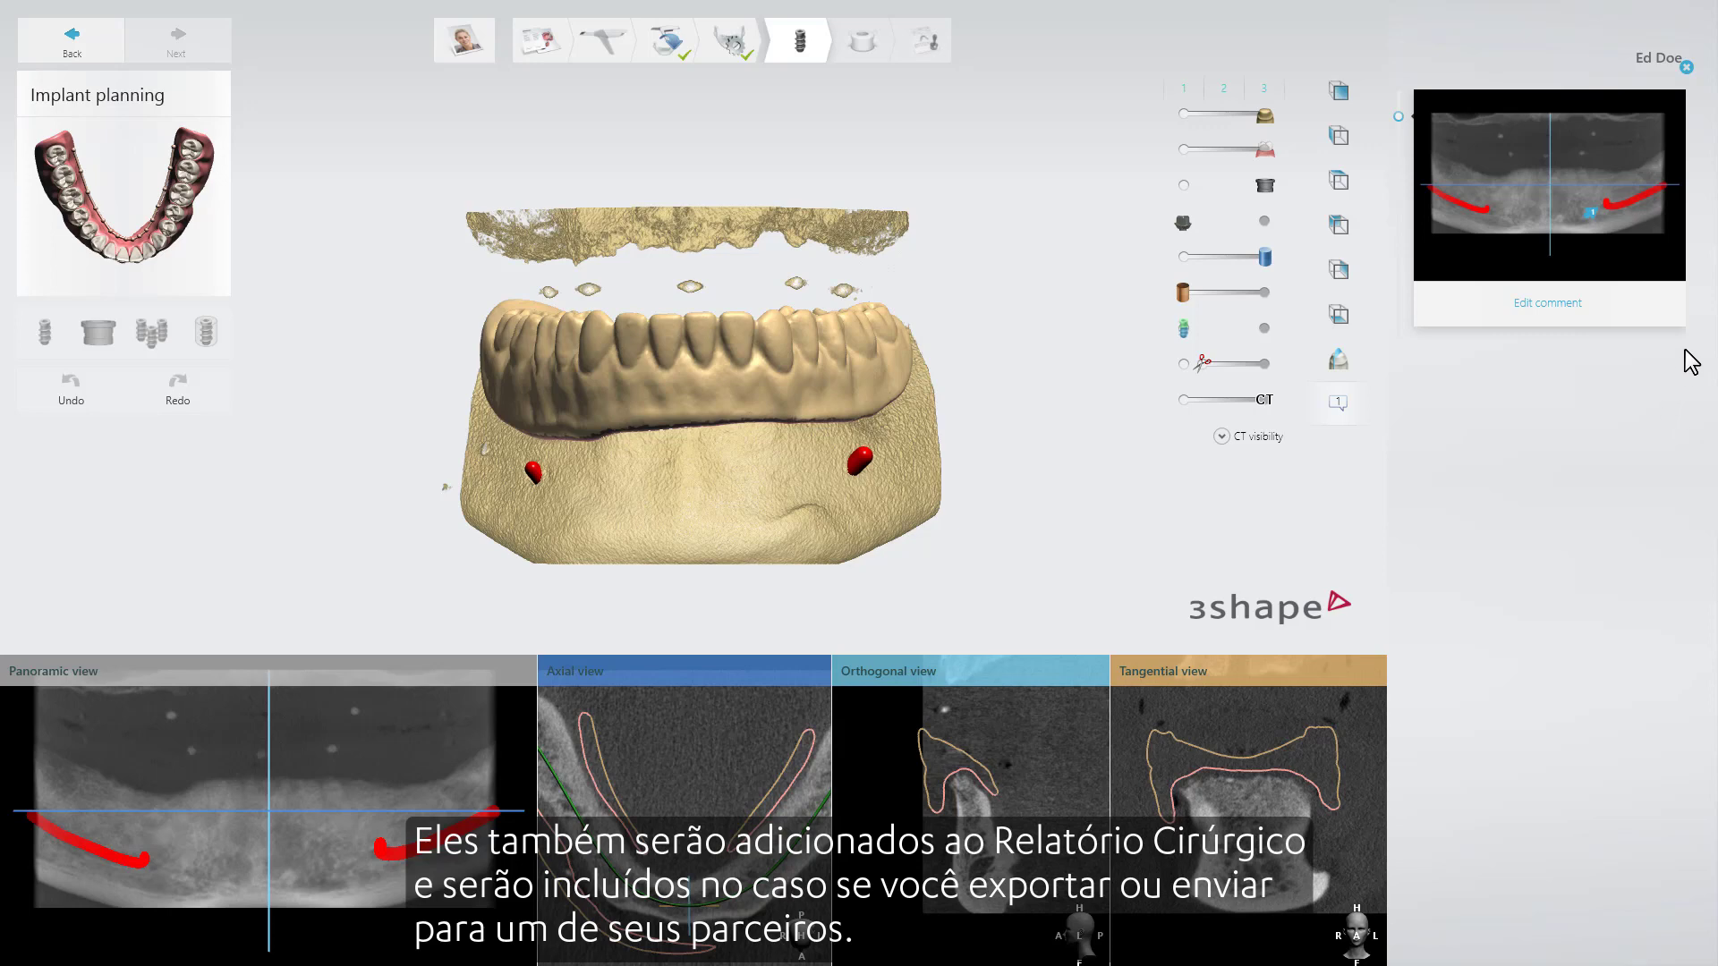
left_click(1686, 67)
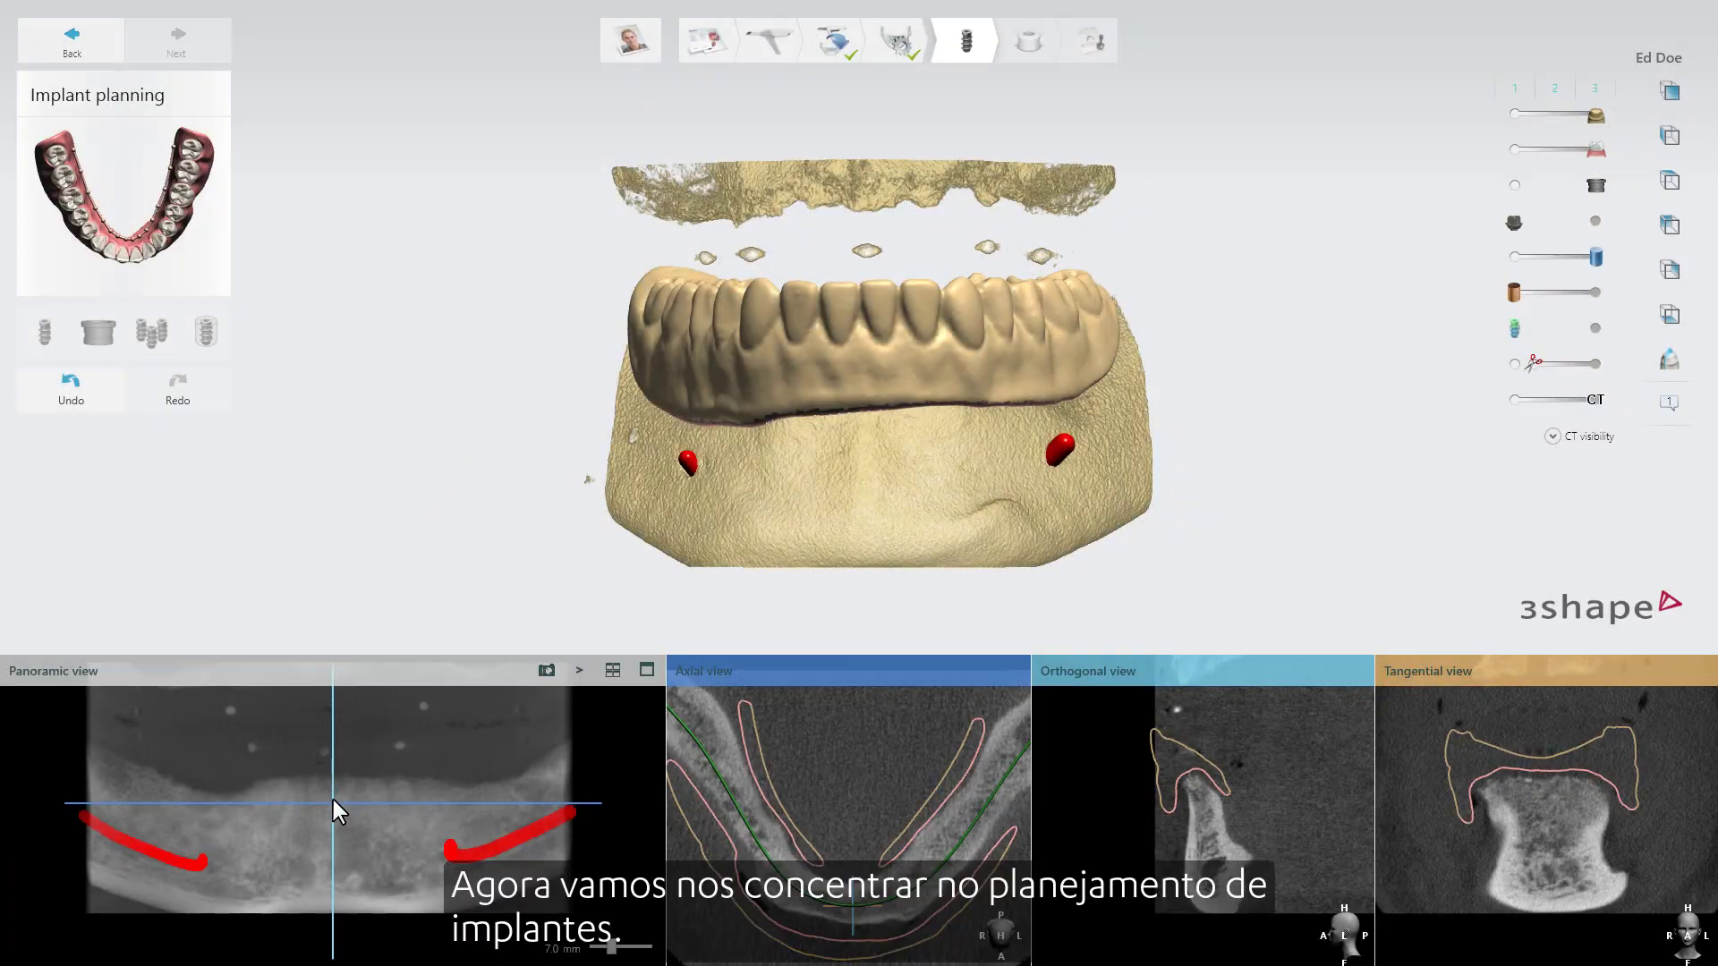
Step: Move the cross-section to the tooth 36 site and add an Avinent Biomimetic Coral I.C. implant there, 3.8 mm diameter and 11.5 mm long
left_click_drag(333, 800, 515, 798)
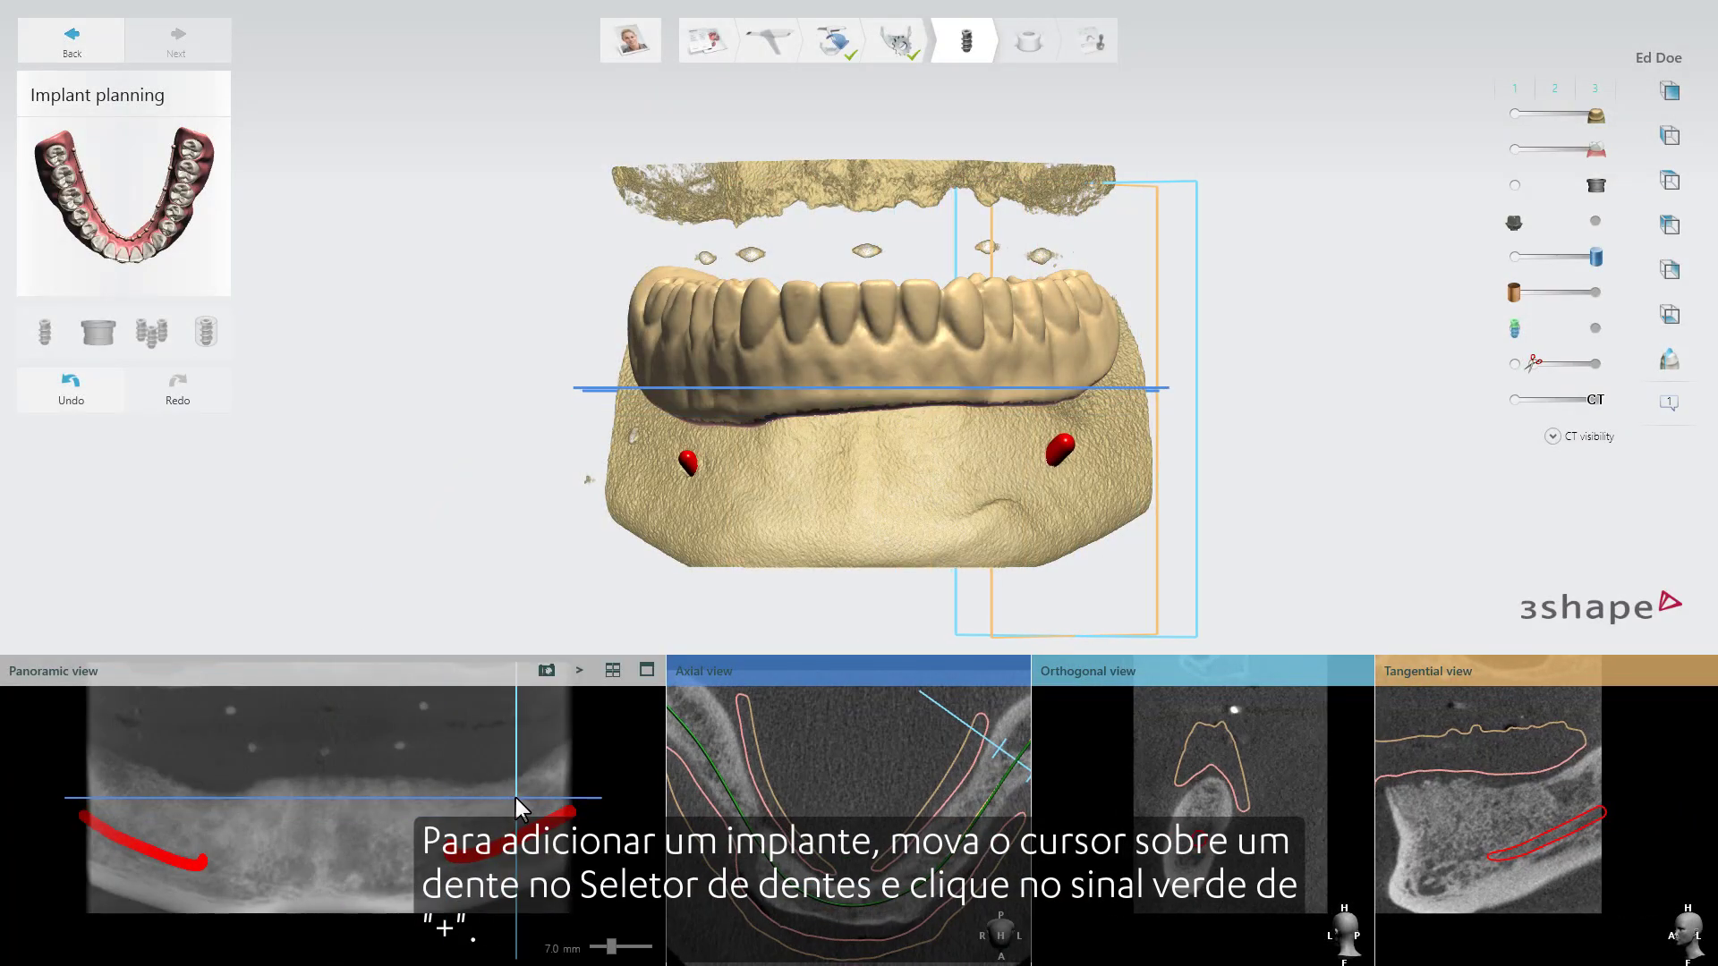
left_click(183, 195)
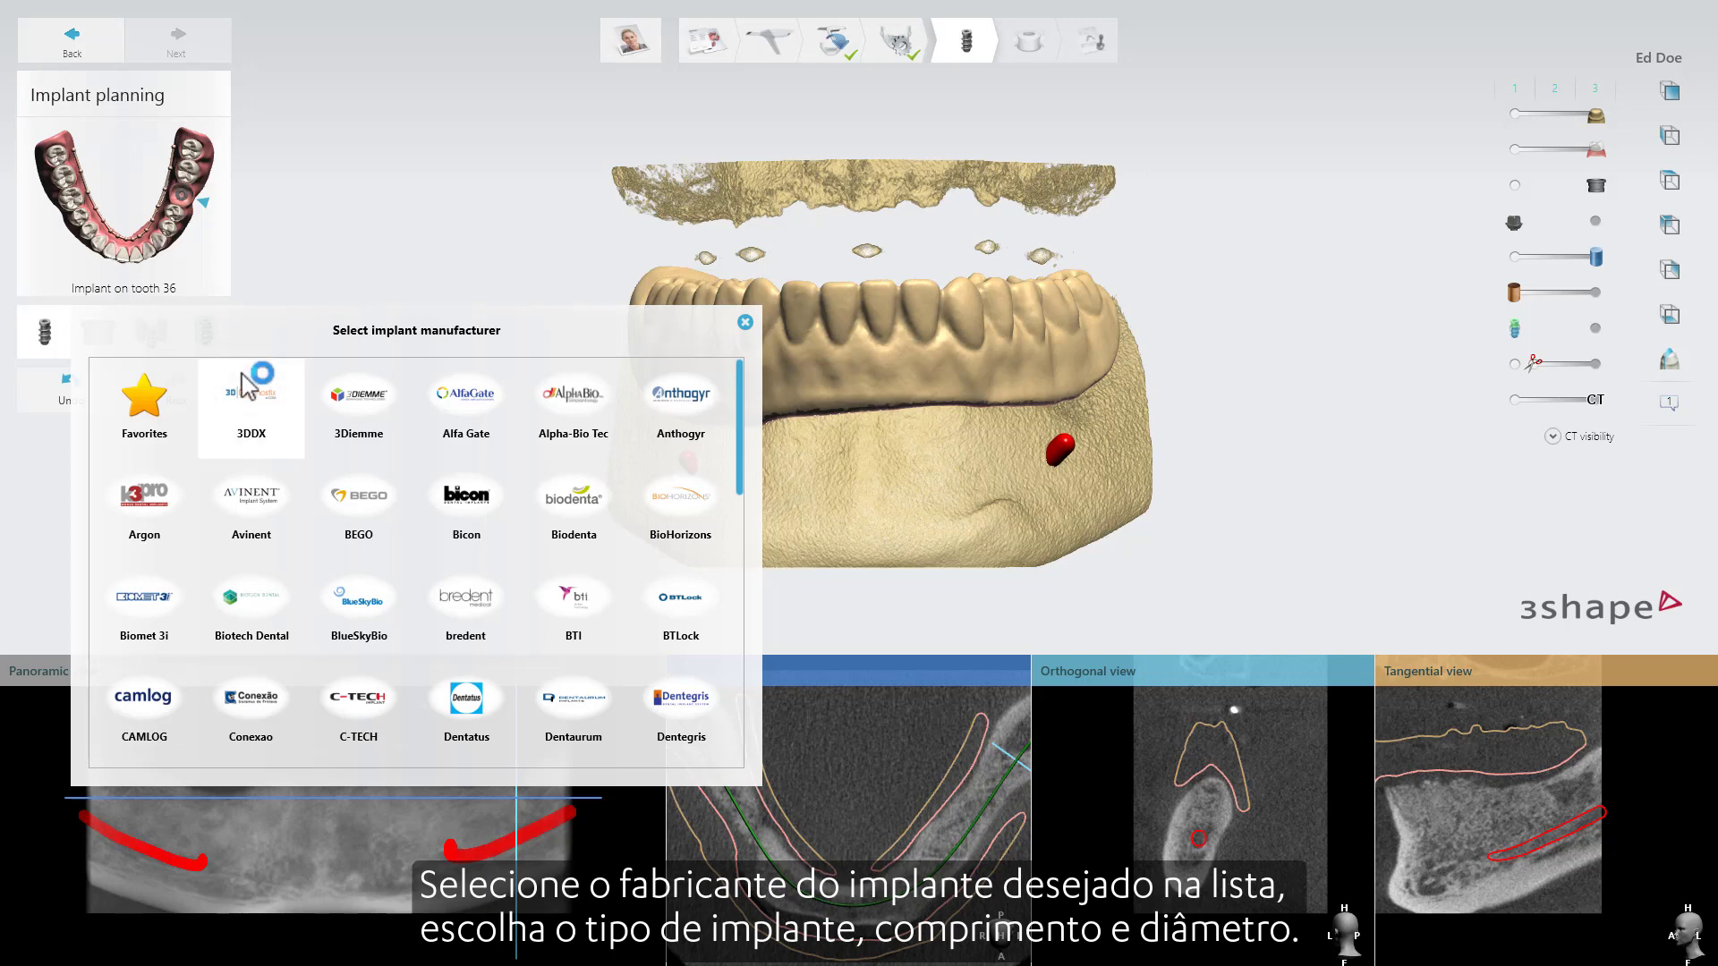
left_click(250, 505)
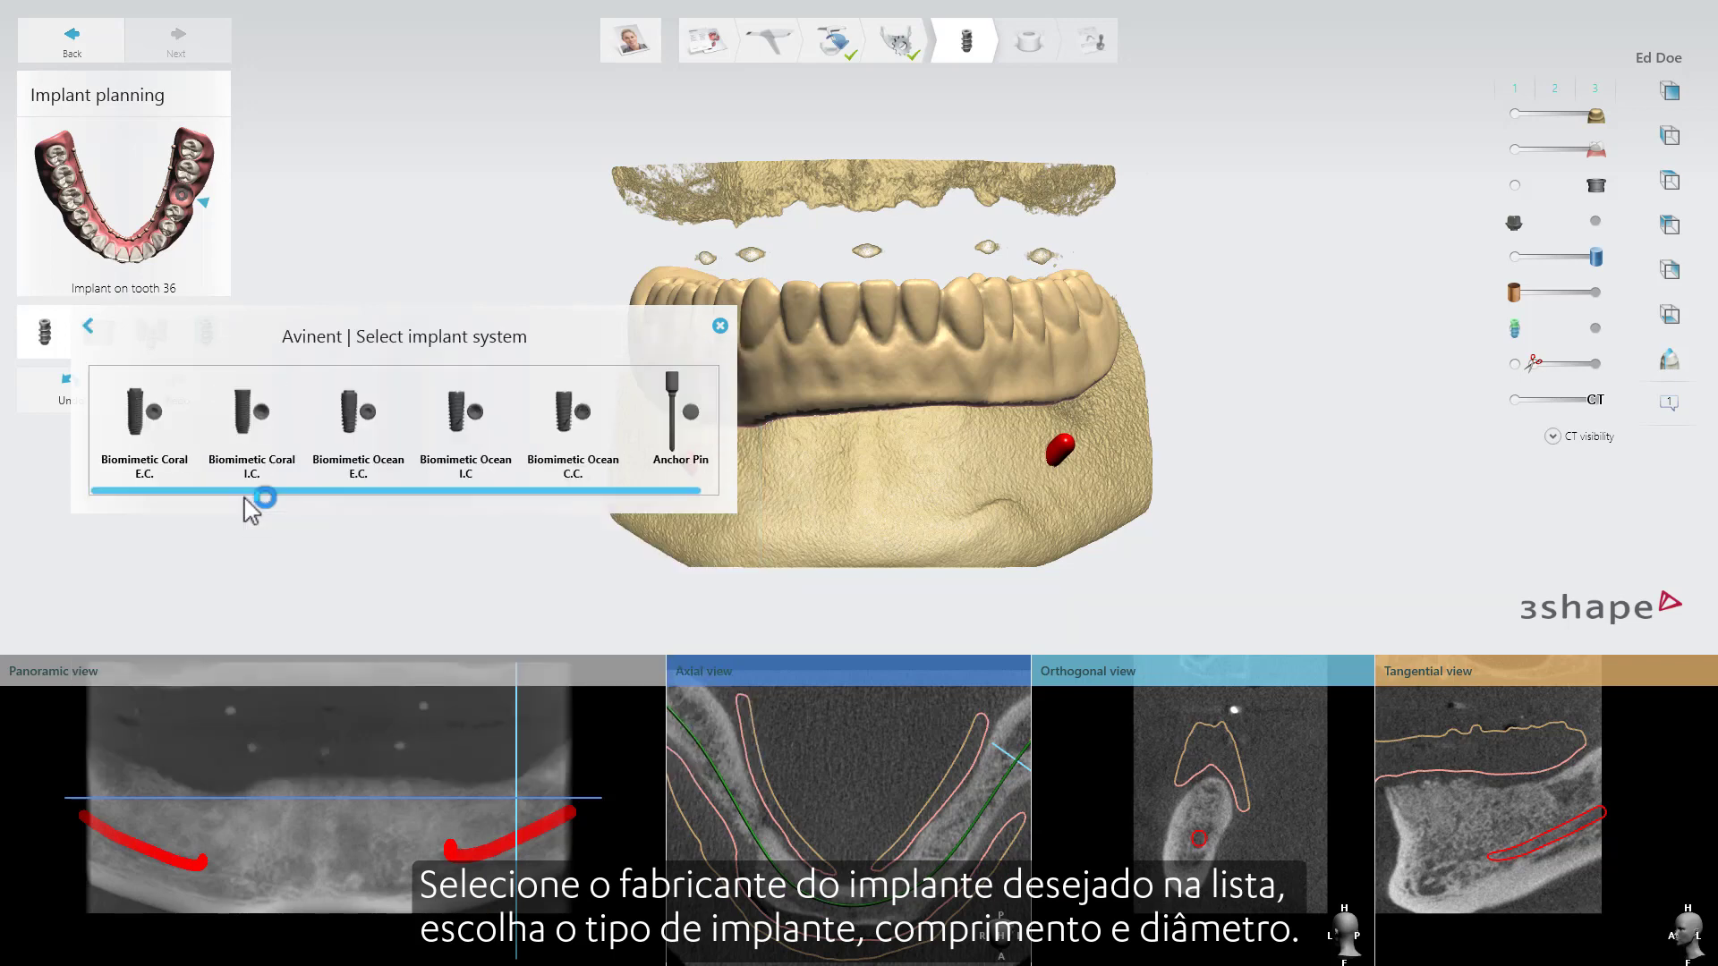
left_click(254, 452)
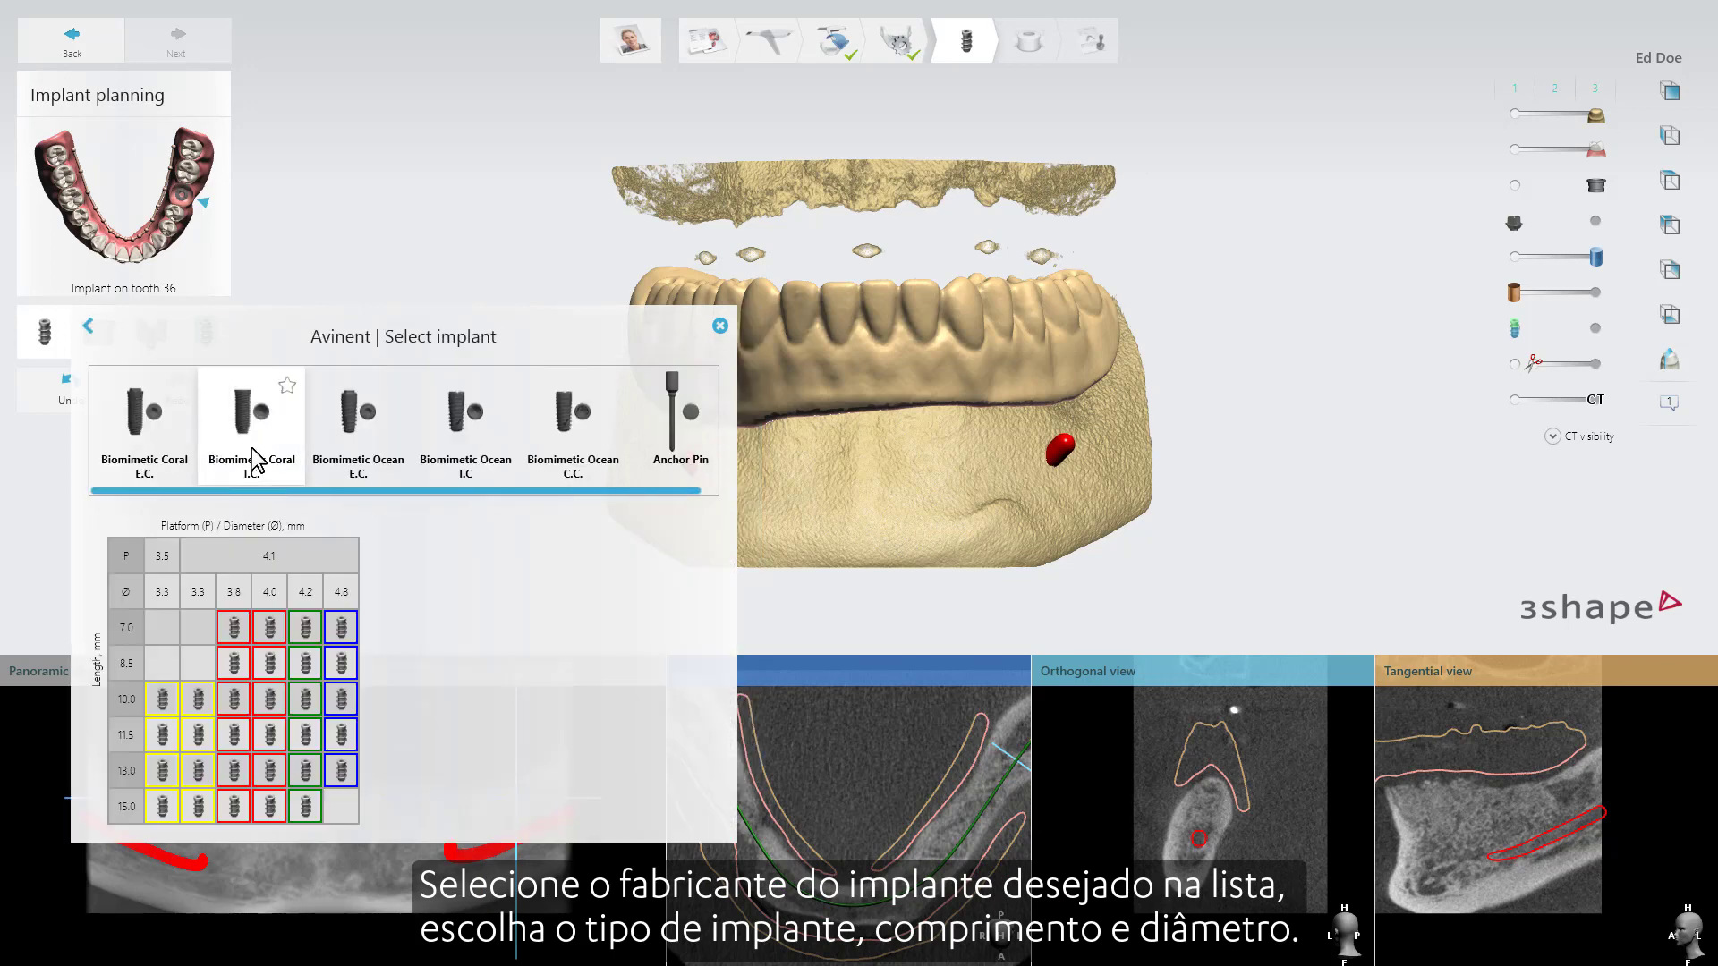
left_click(236, 735)
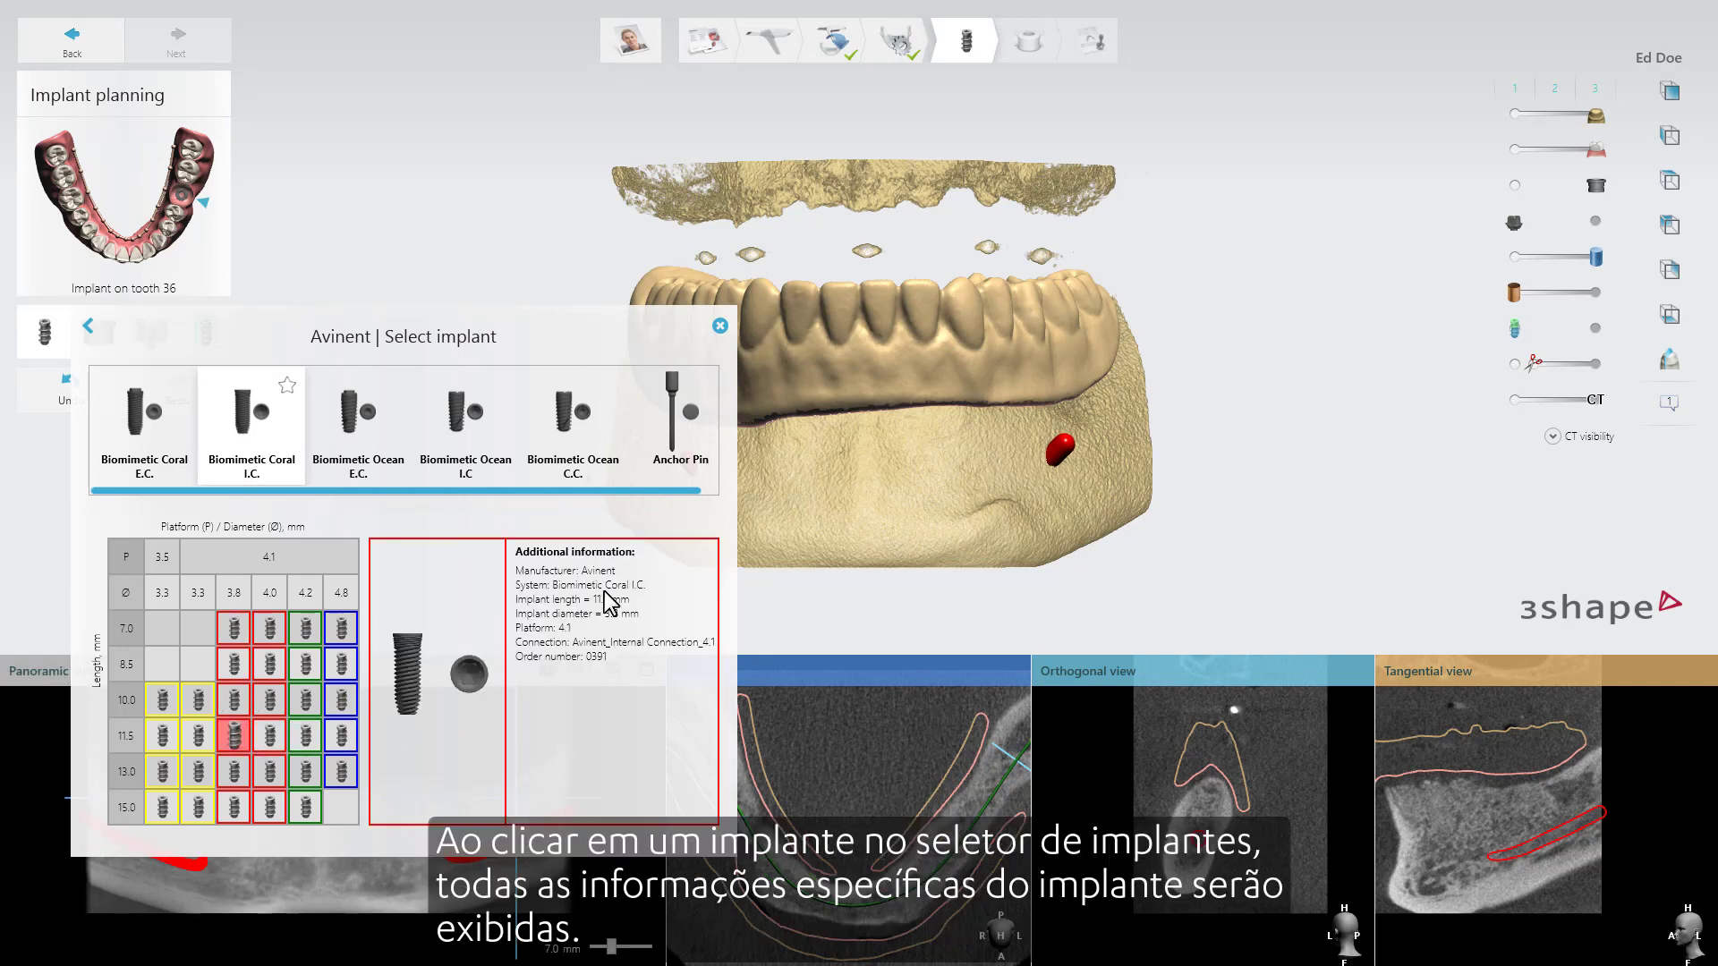
left_click(719, 325)
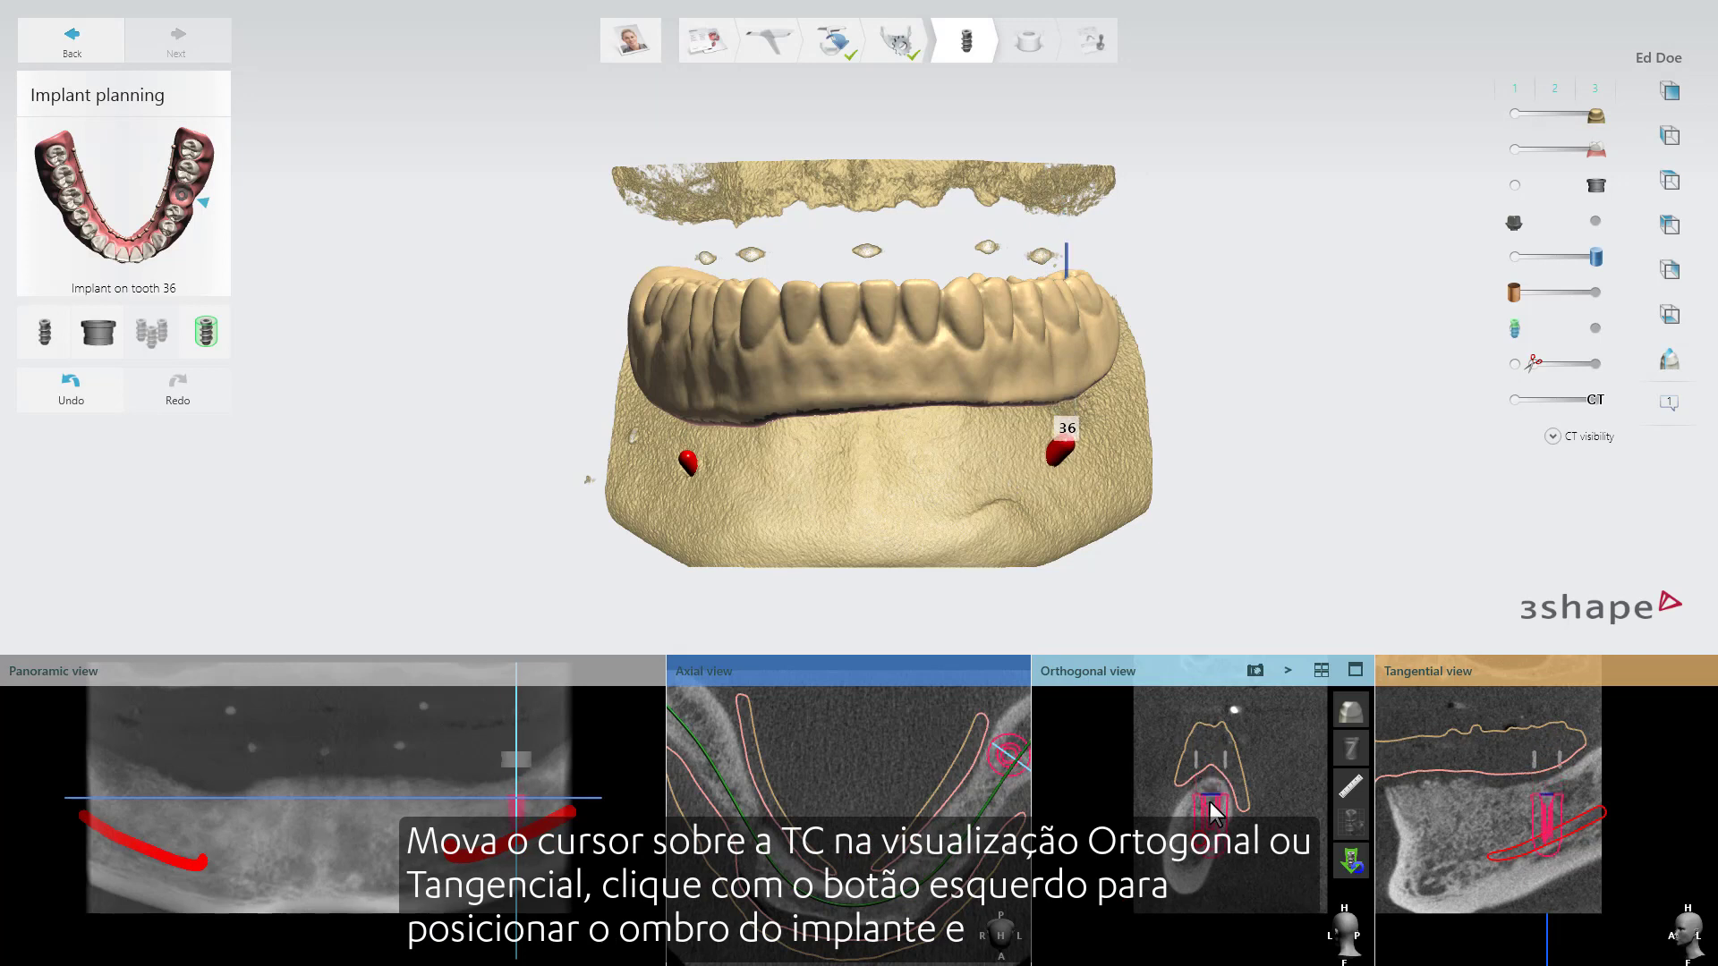
Step: Position the implant's shoulder and apex in the orthogonal view, and shorten the implant in the enlarged 90° implant-aligned view
left_click(1213, 784)
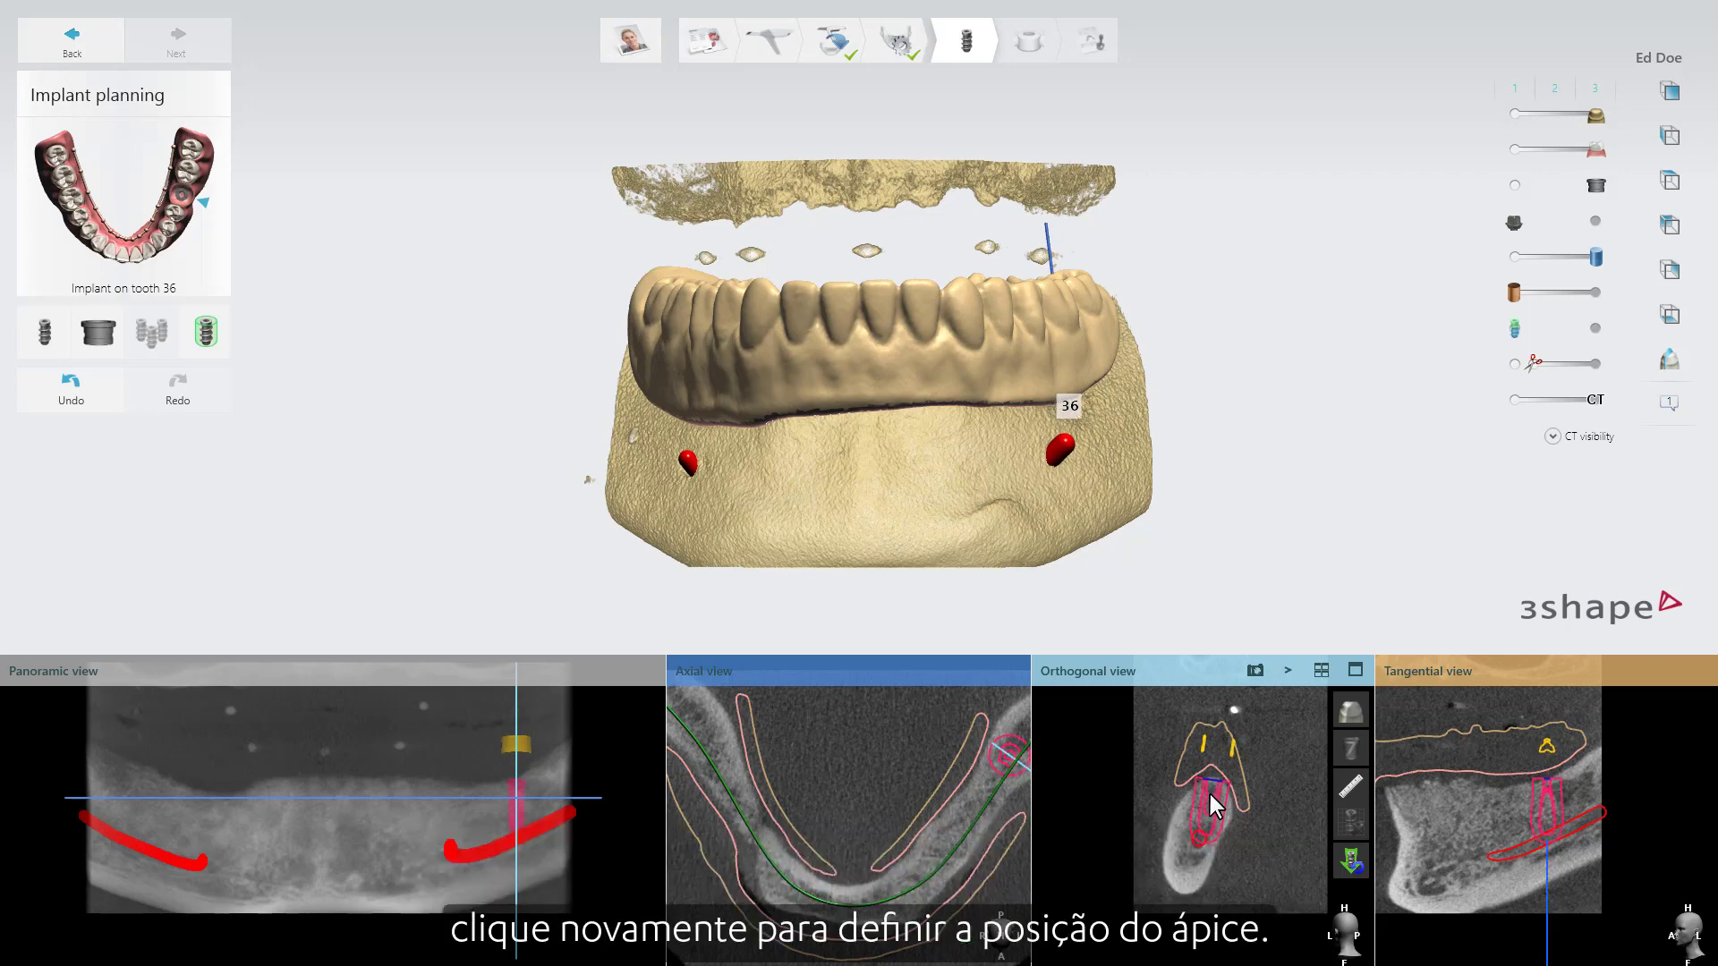
left_click(1210, 797)
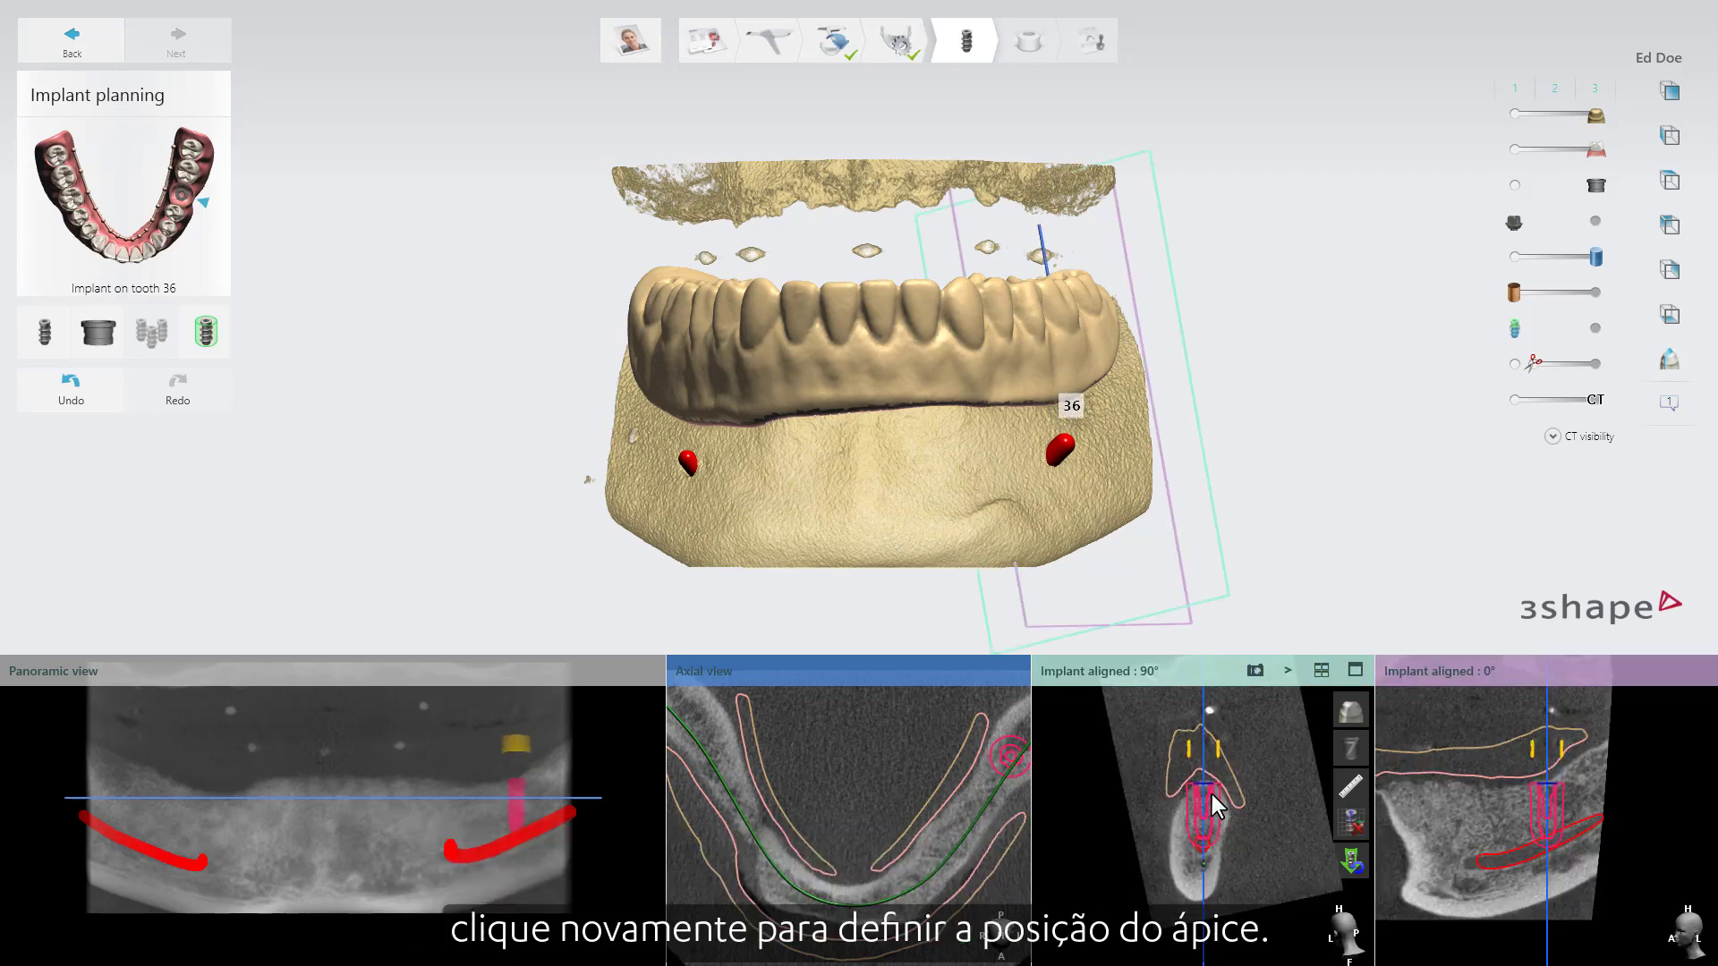
left_click(1354, 671)
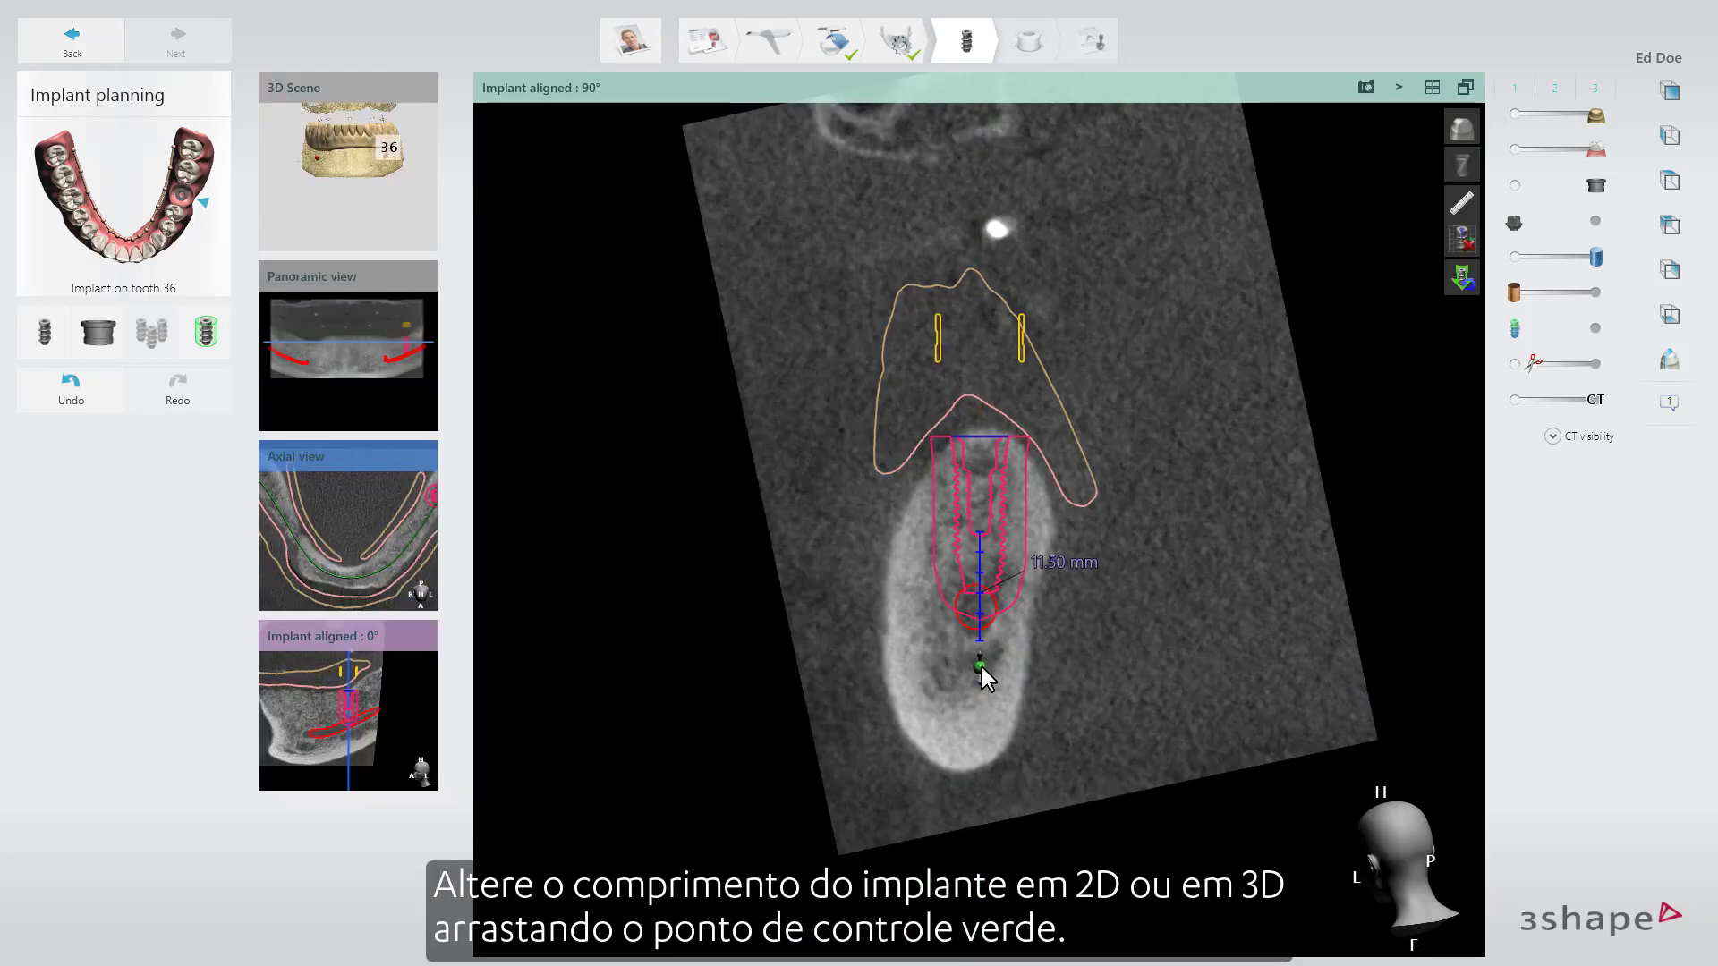
left_click_drag(981, 668, 975, 620)
Step: Fine-tune the tooth 36 implant's position in the enlarged 90° implant-aligned view and the 3D scene
mouse_move(982, 619)
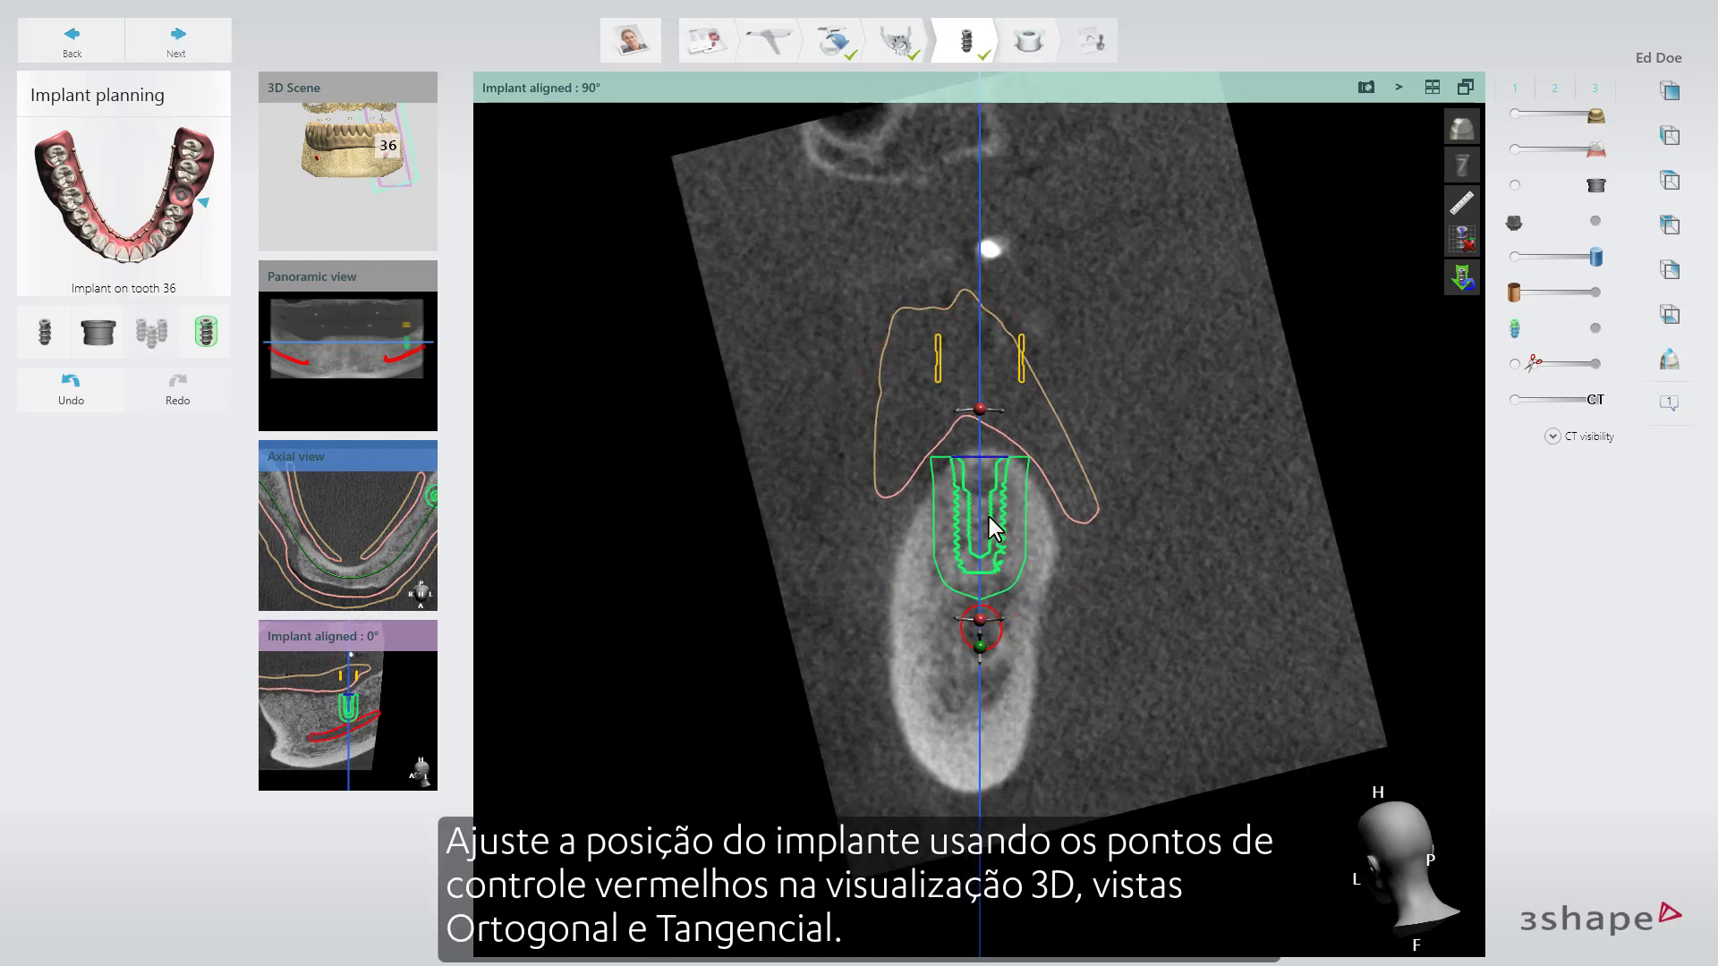
left_click_drag(987, 517, 991, 517)
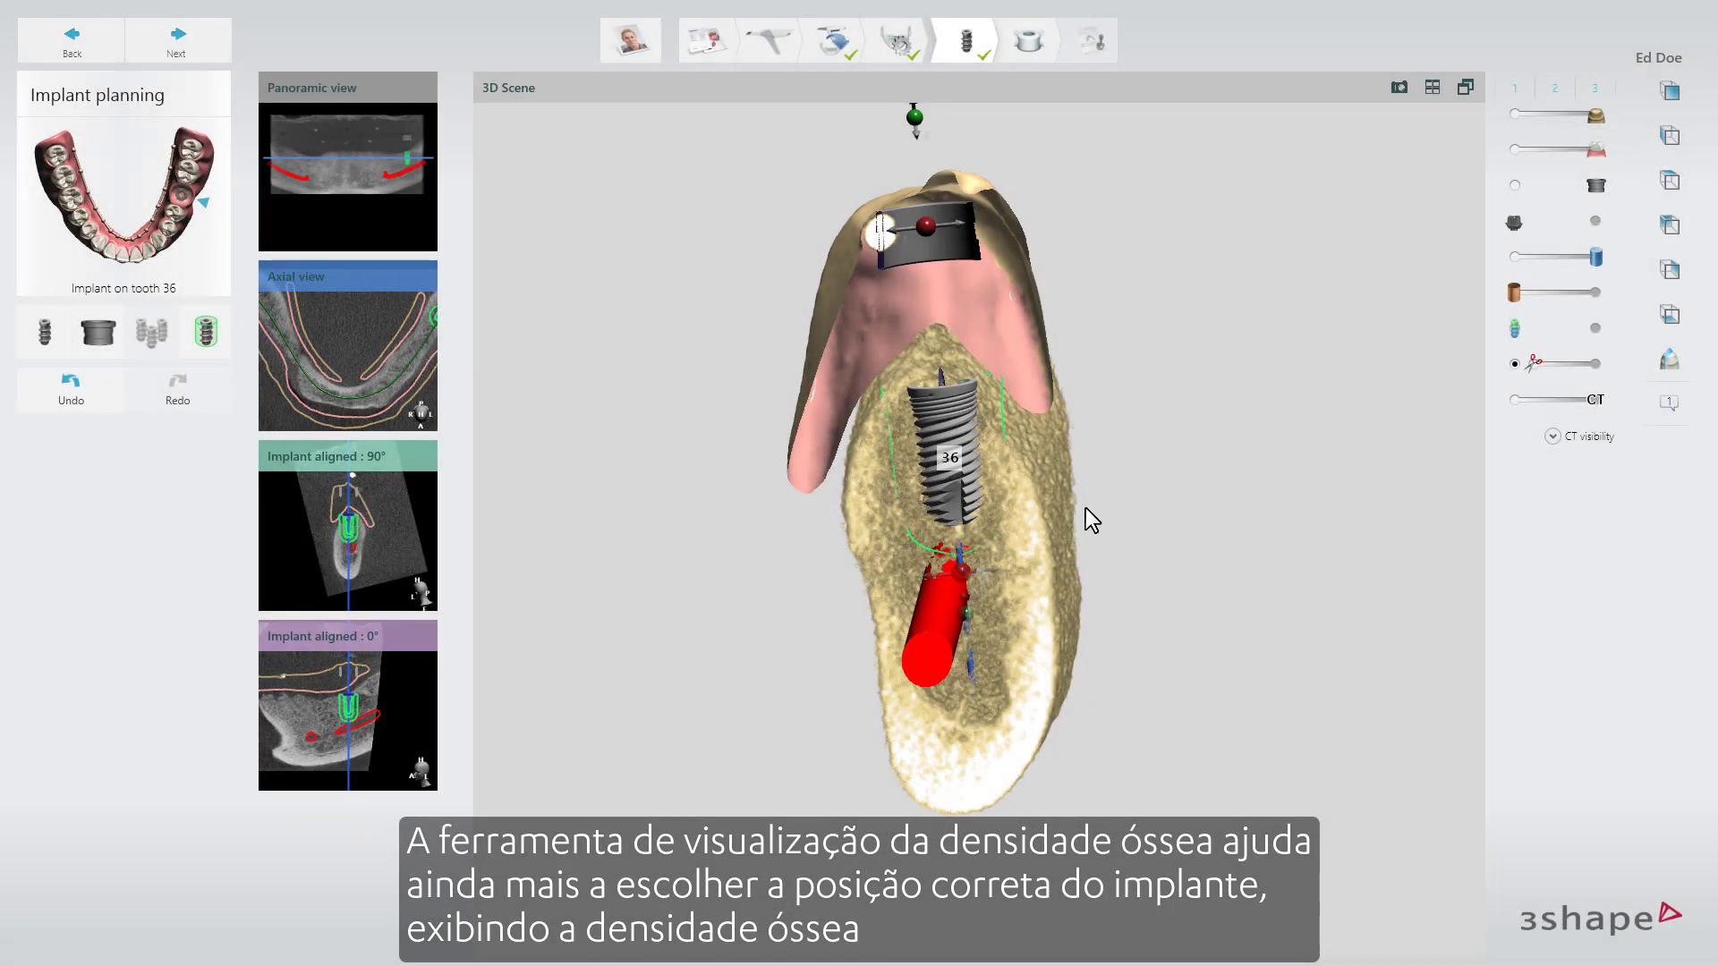
left_click_drag(947, 416, 936, 417)
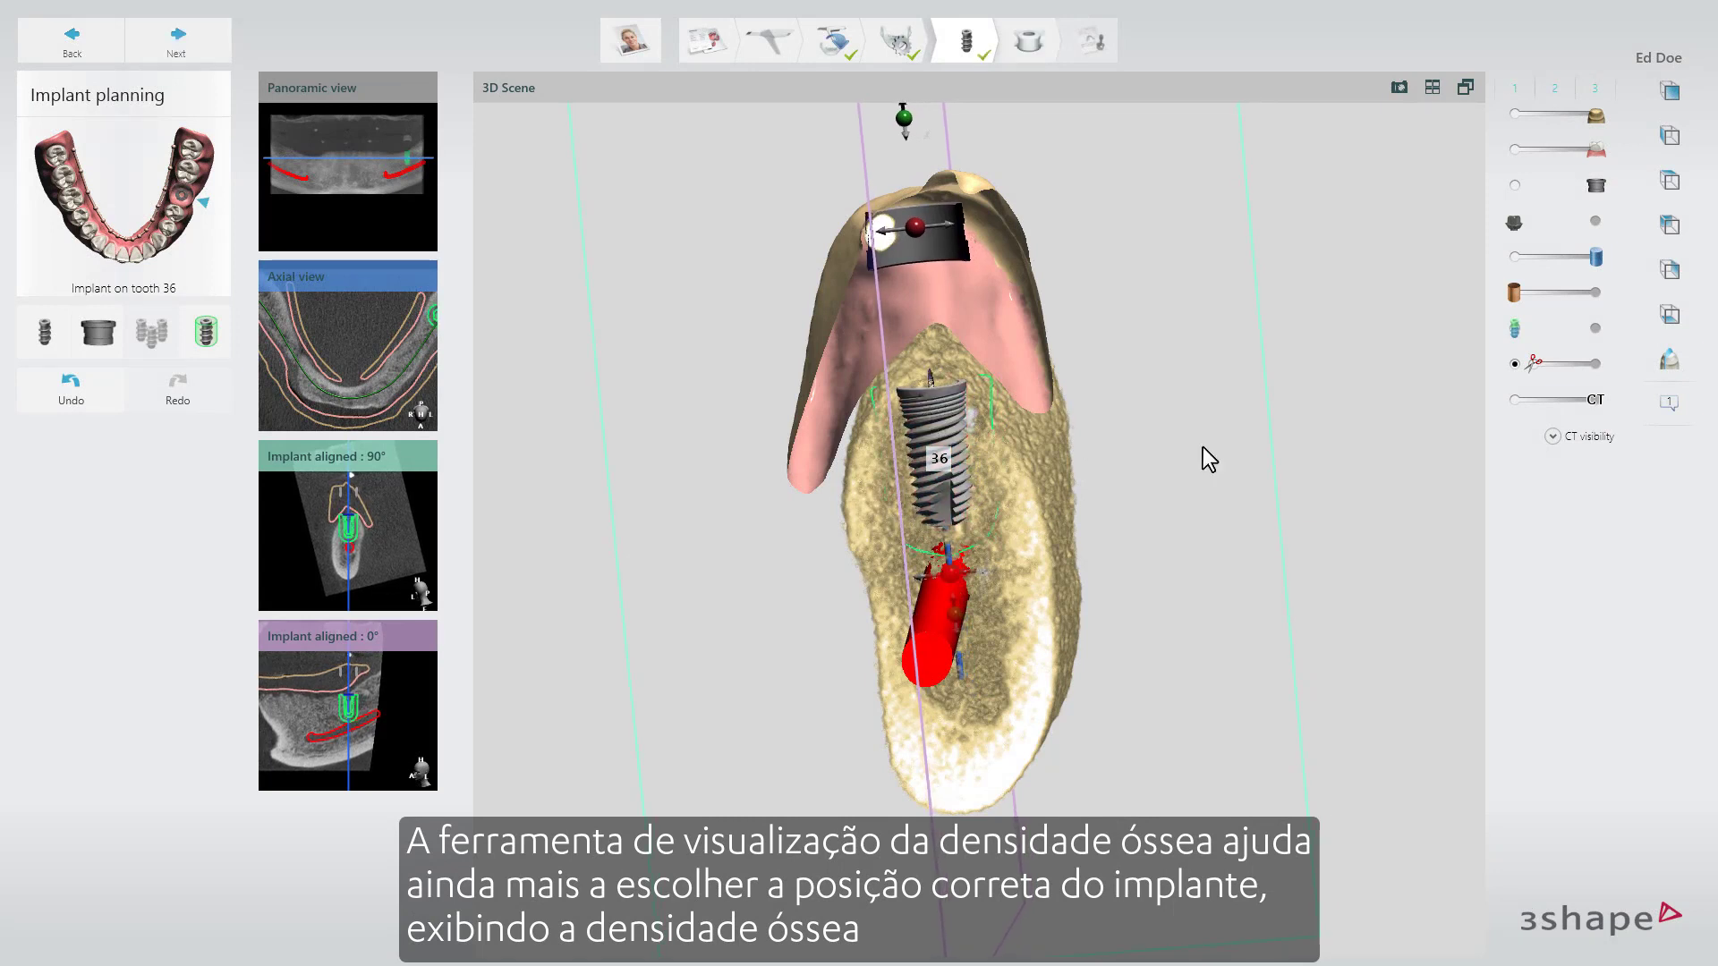
Step: Turn on the bone density display for the tooth 36 implant and adjust its position against it from the side and above
mouse_move(1561, 327)
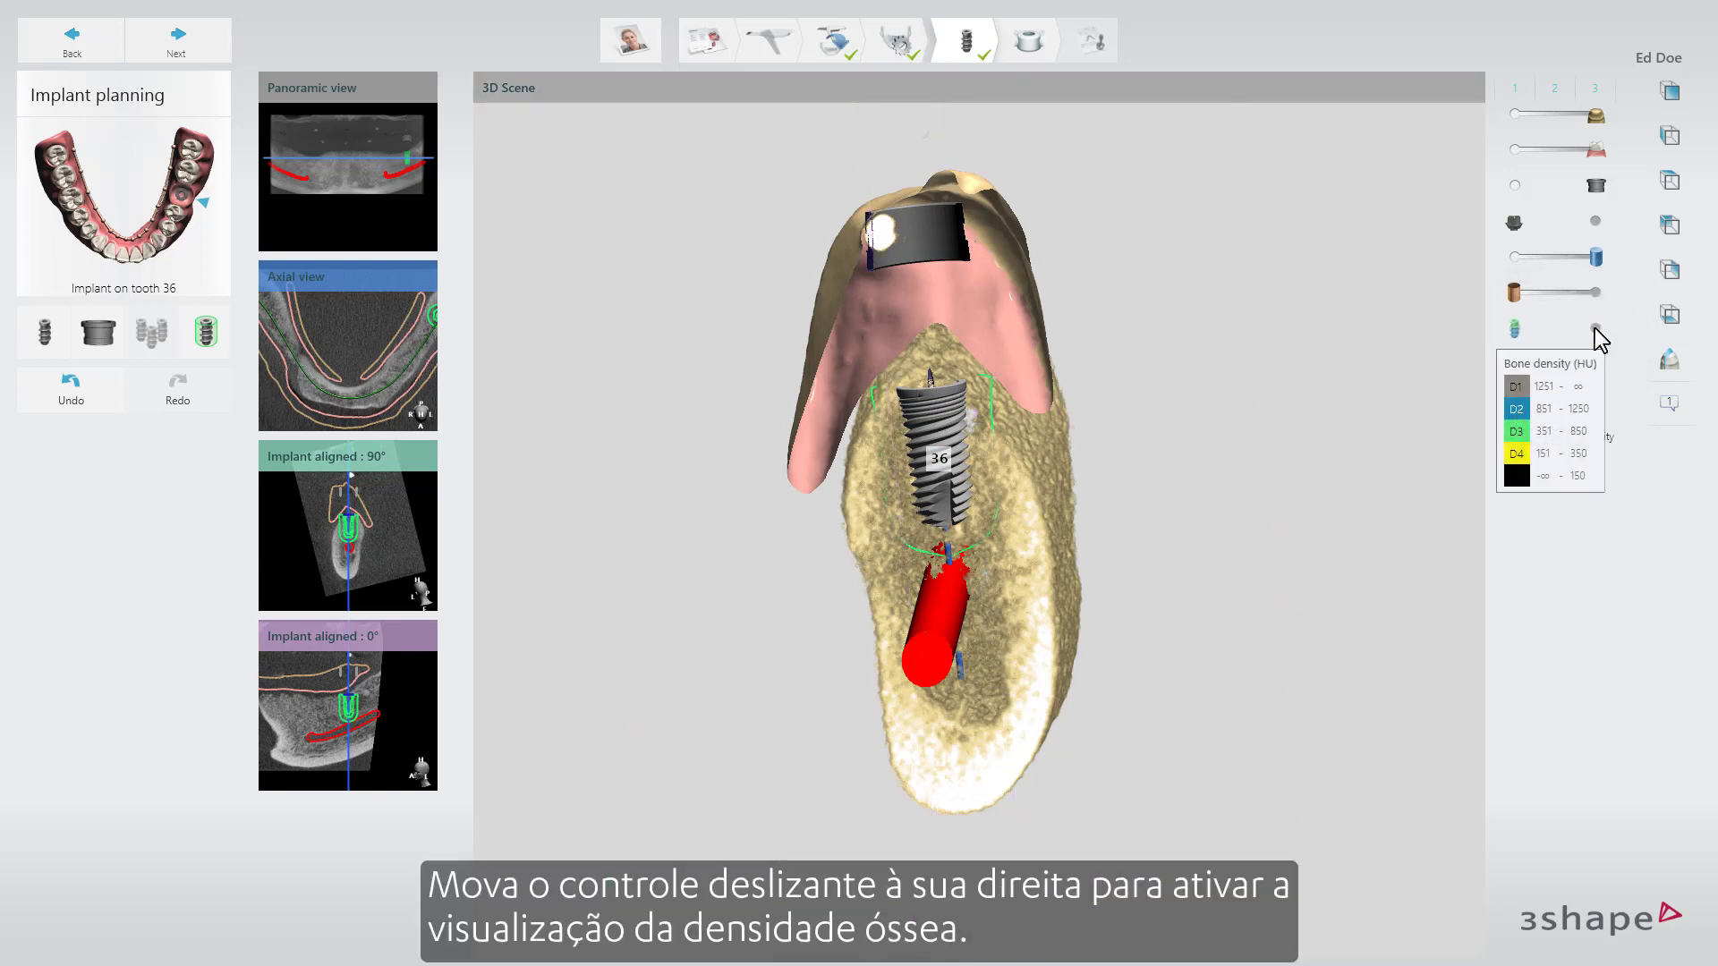
left_click(1596, 330)
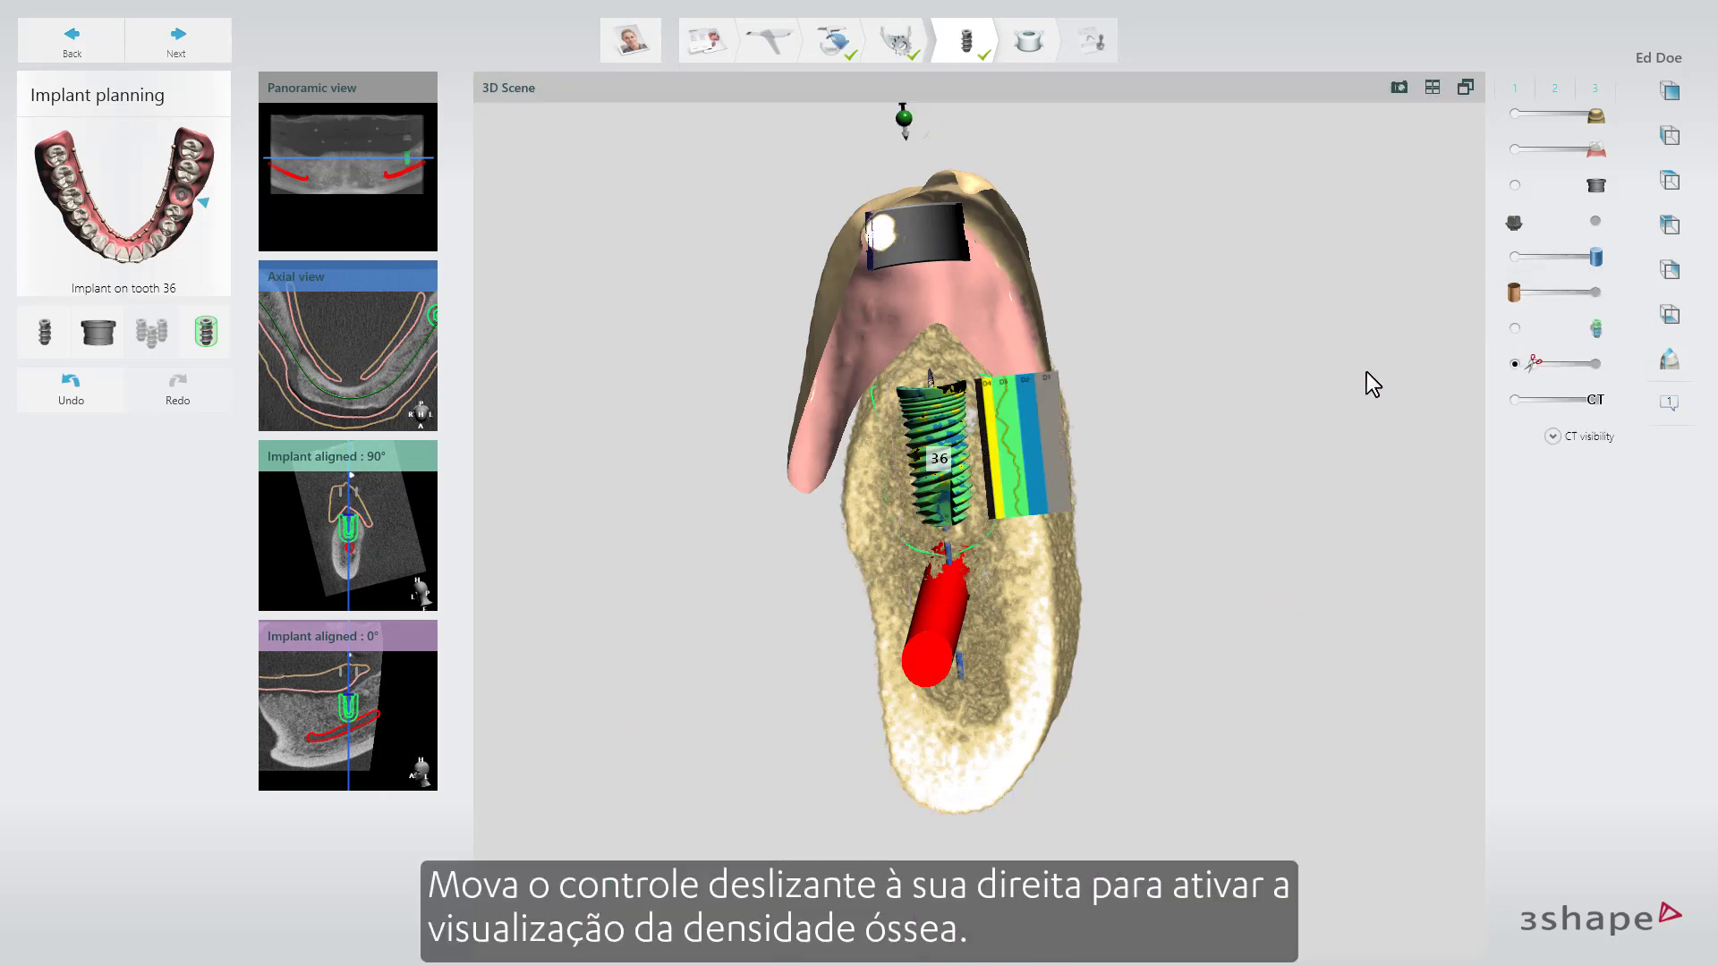
left_click_drag(942, 414, 945, 414)
right_click_drag(1152, 286, 1167, 485)
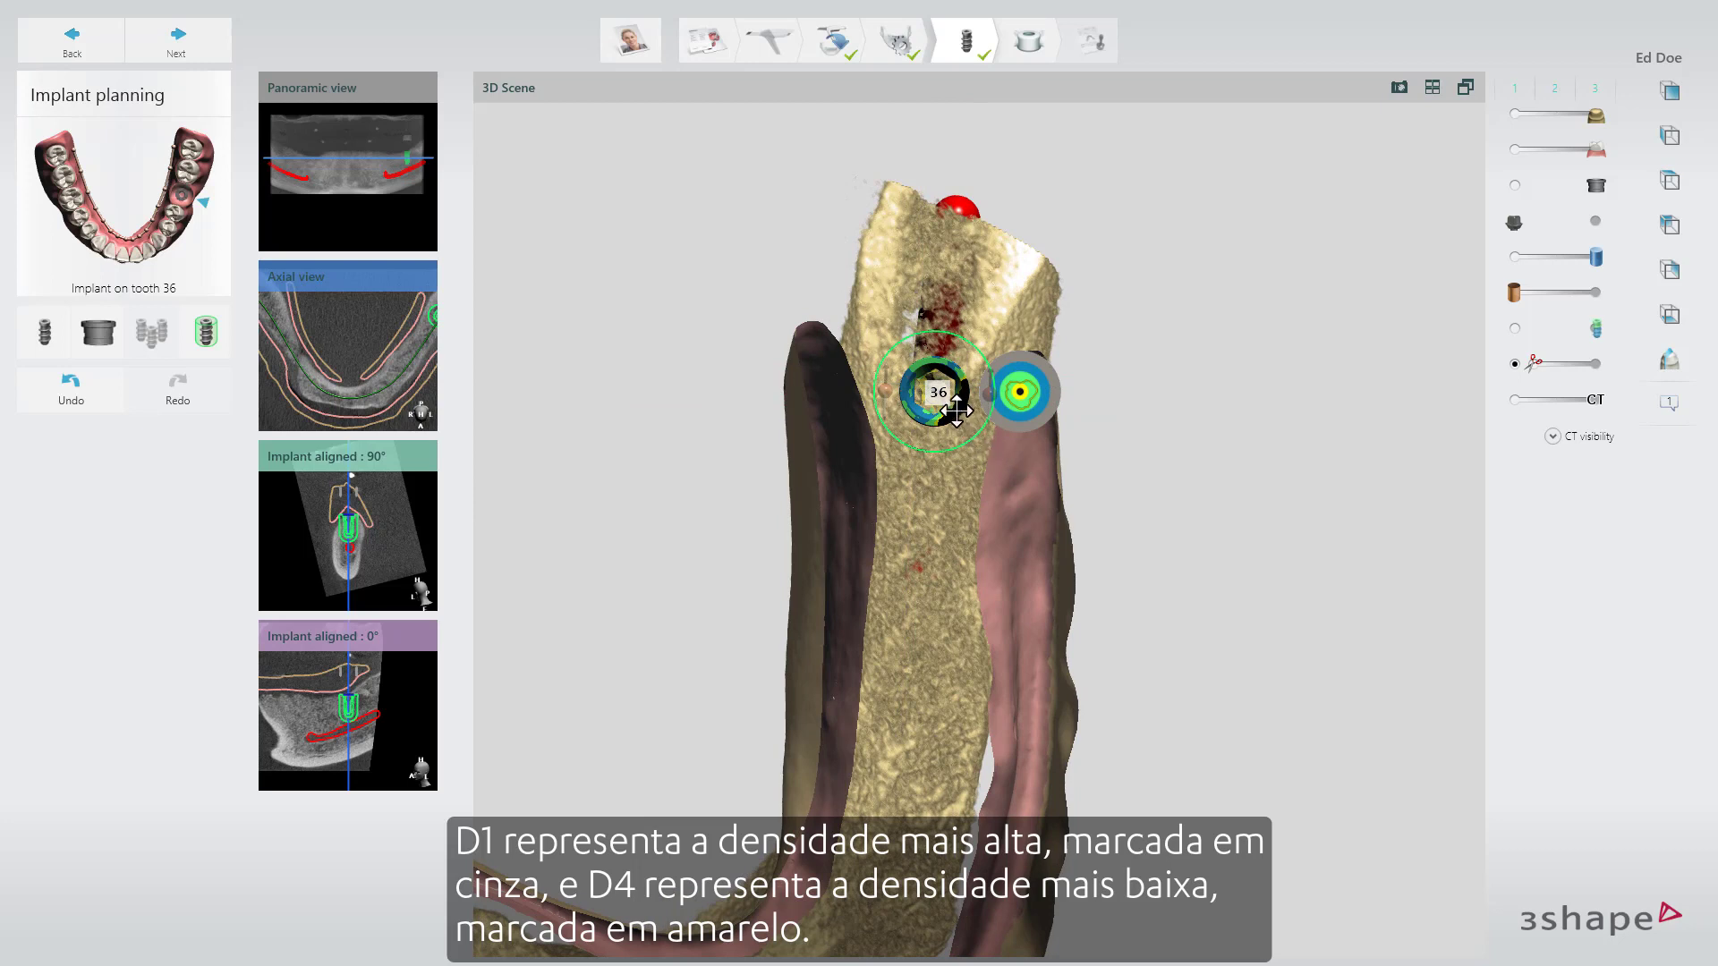
left_click_drag(955, 412, 954, 407)
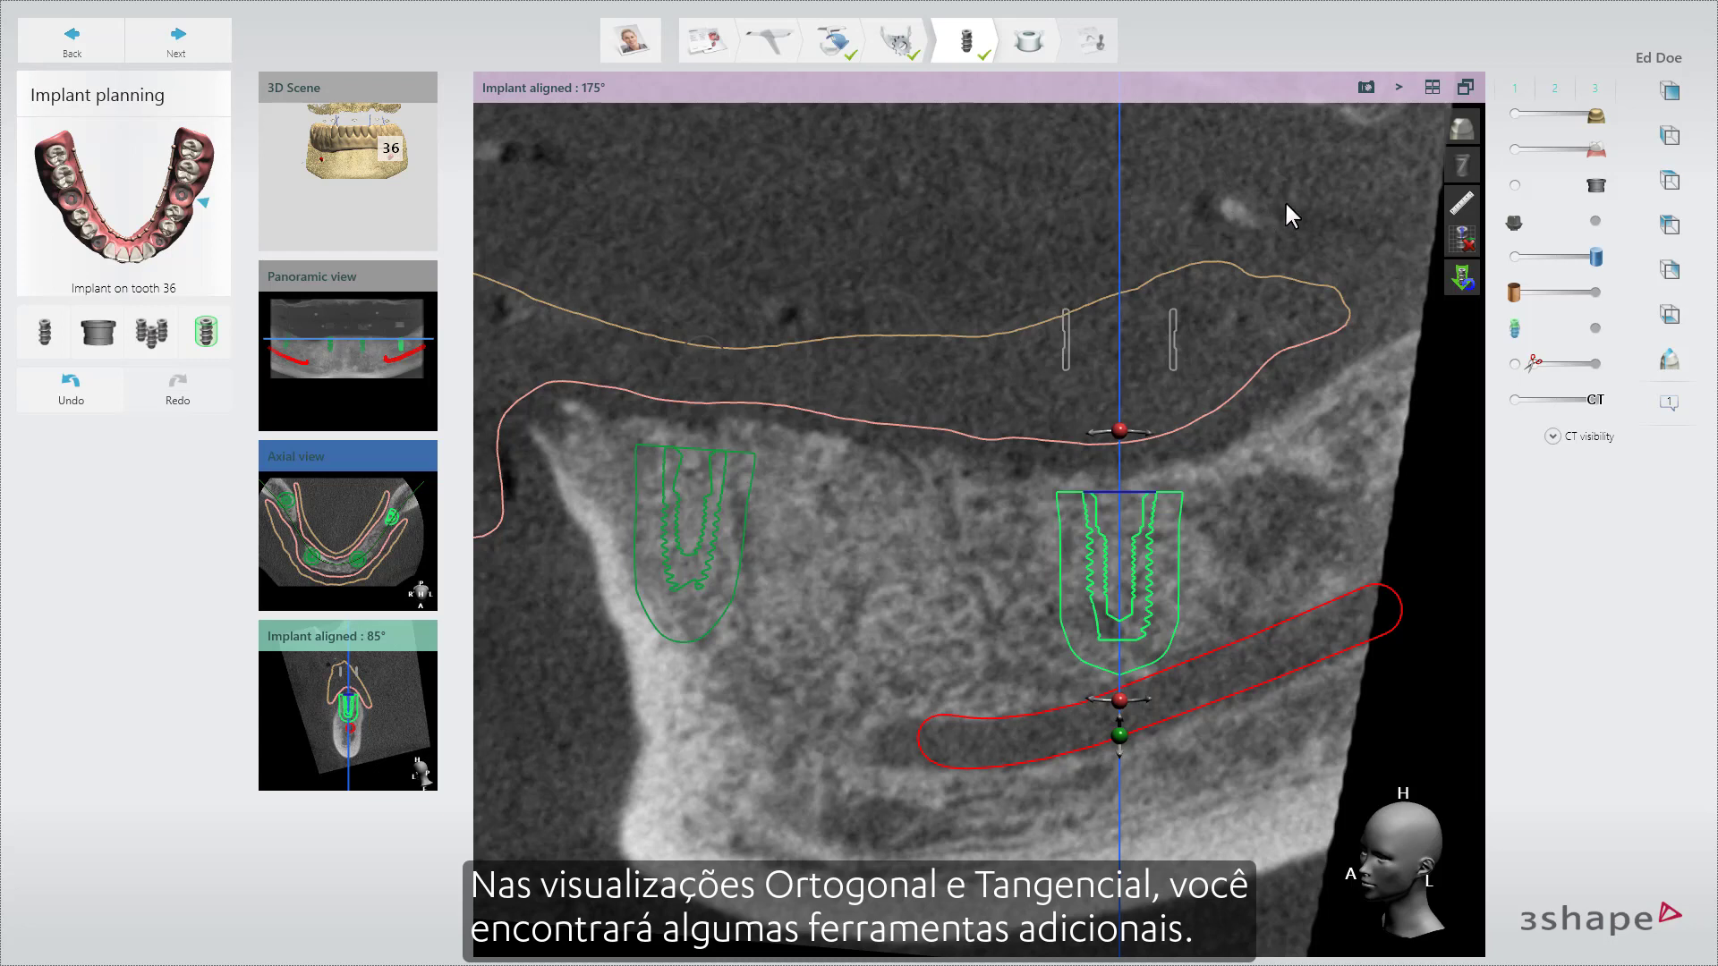
Step: Measure the distance from the bone crest to the tooth 36 implant's shoulder in the 175° implant-aligned view
left_click(1448, 208)
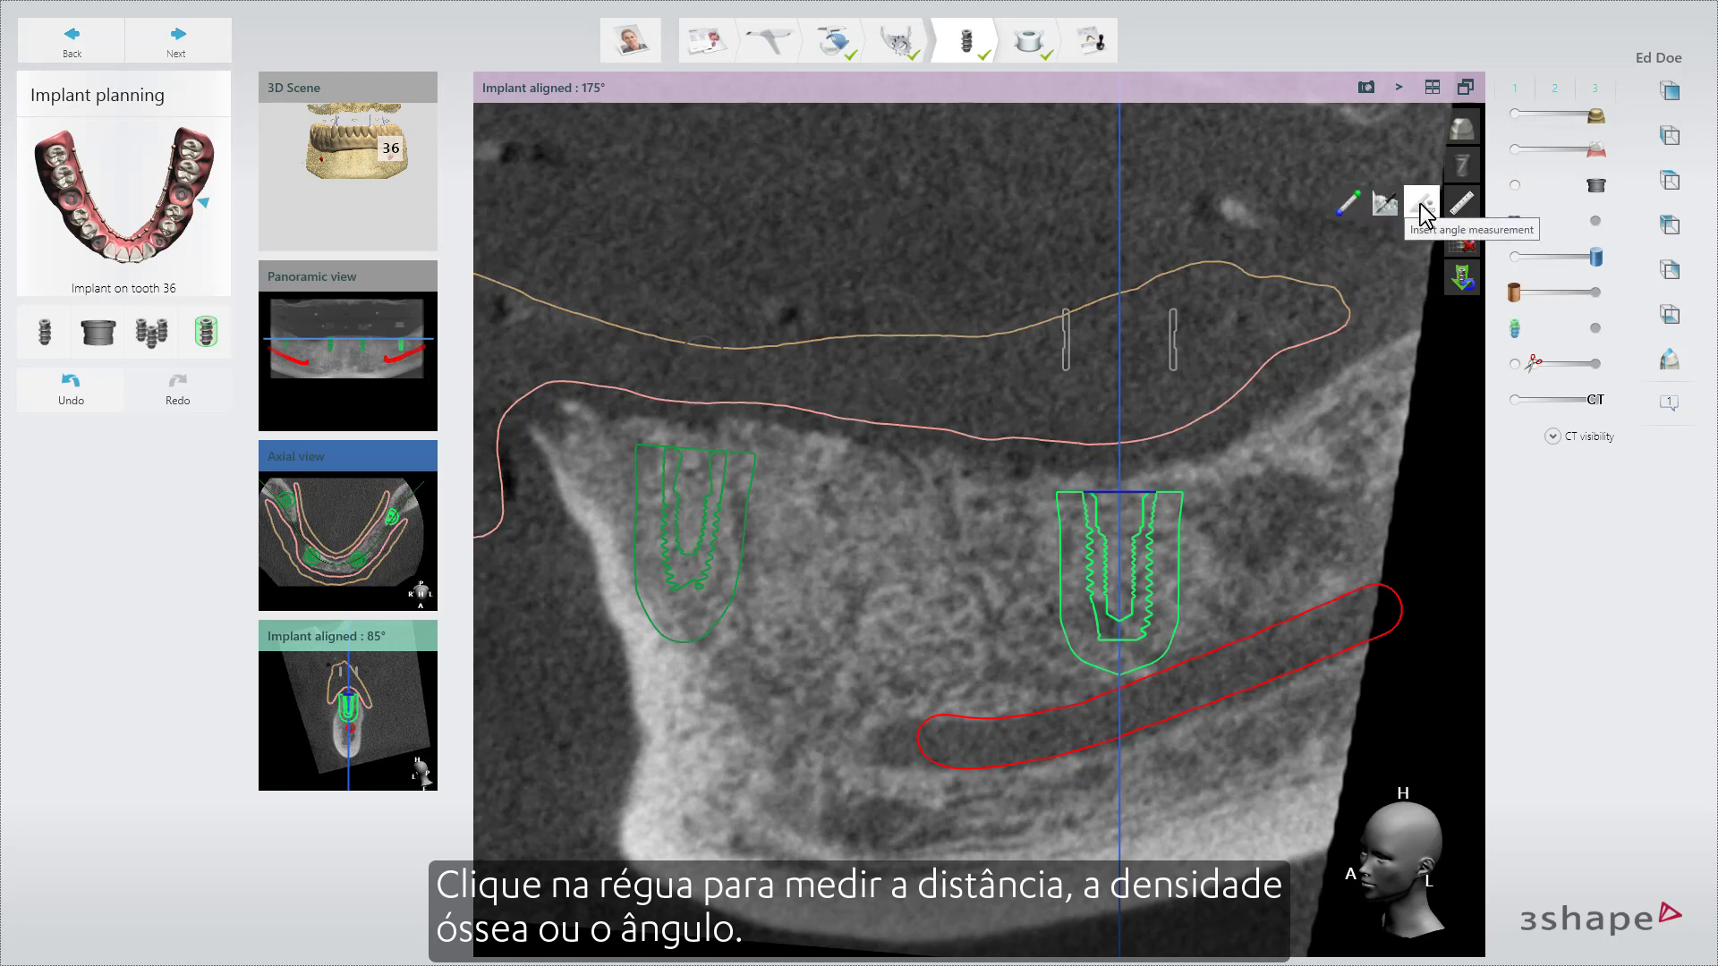
left_click(1349, 206)
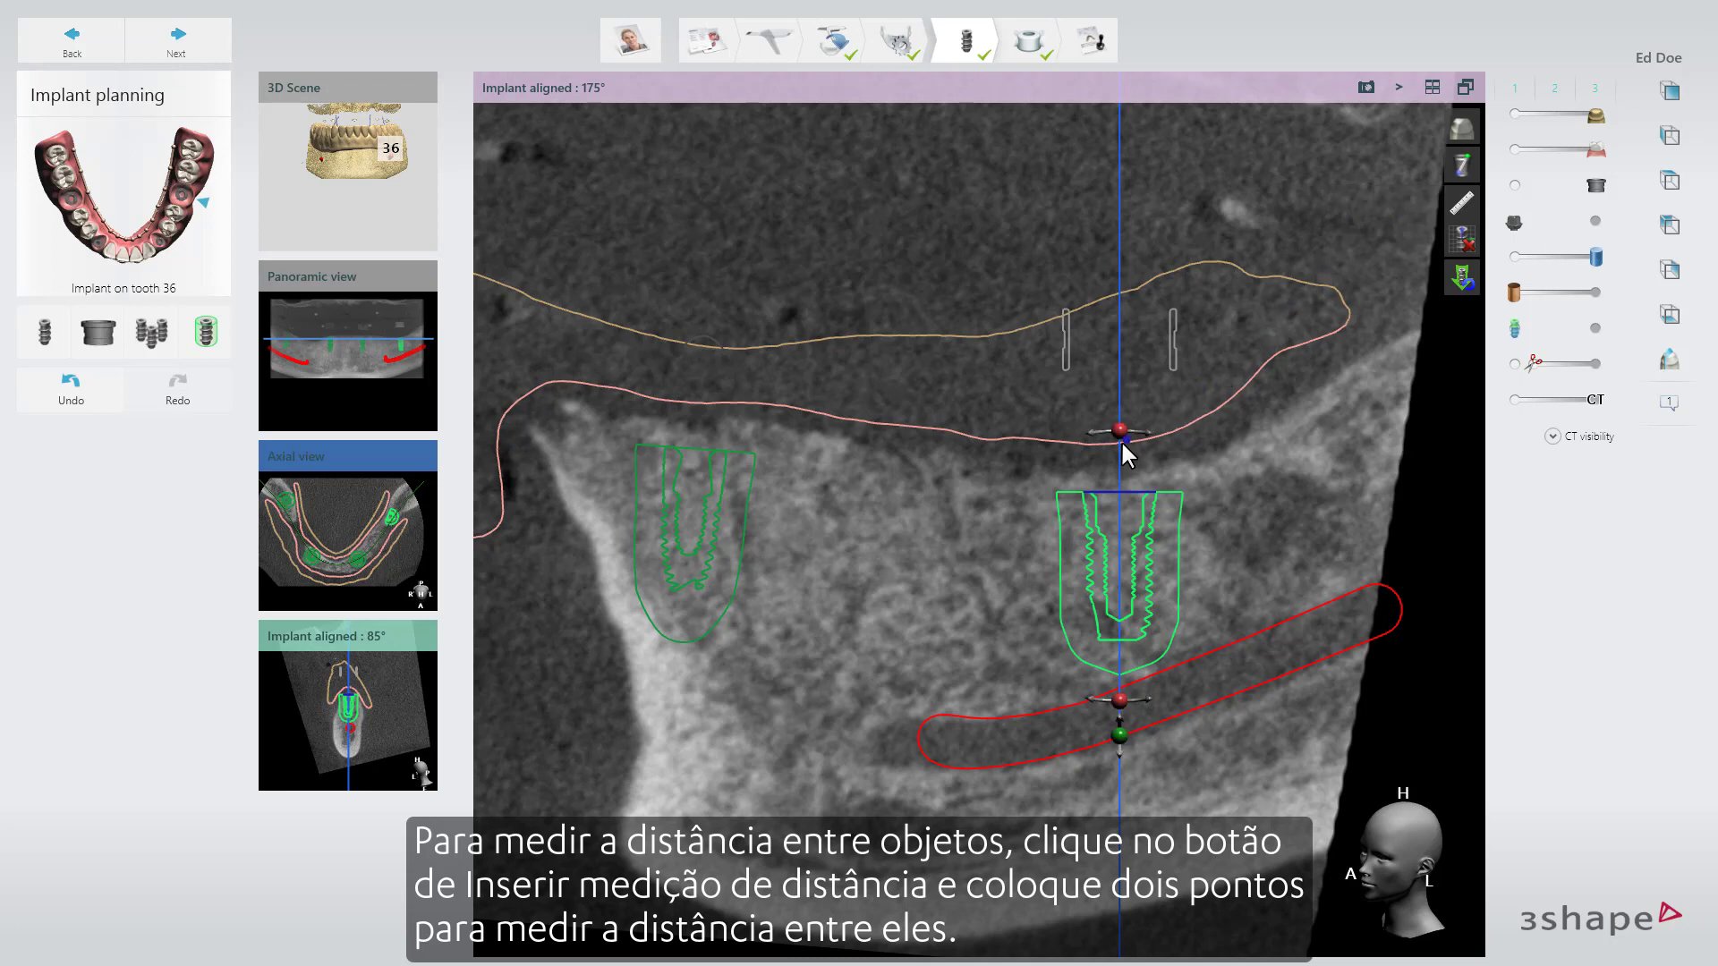
left_click(1119, 486)
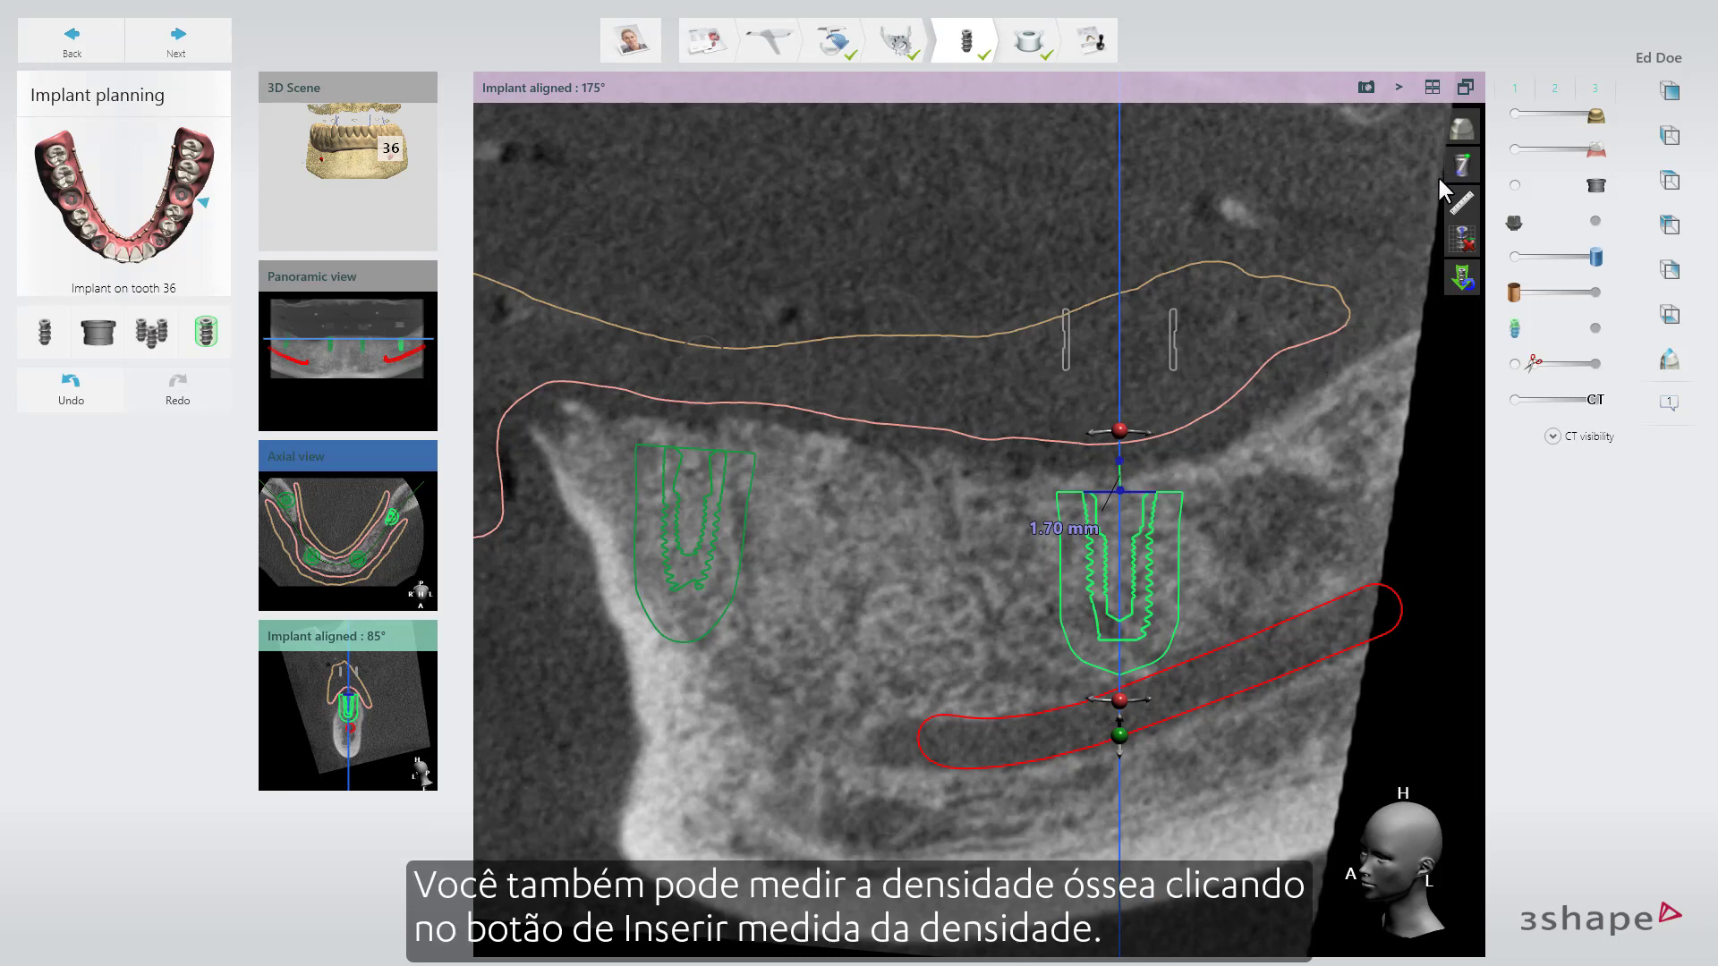
Step: Measure the bone density at a point just beside the lower part of the tooth 36 implant
left_click(1462, 202)
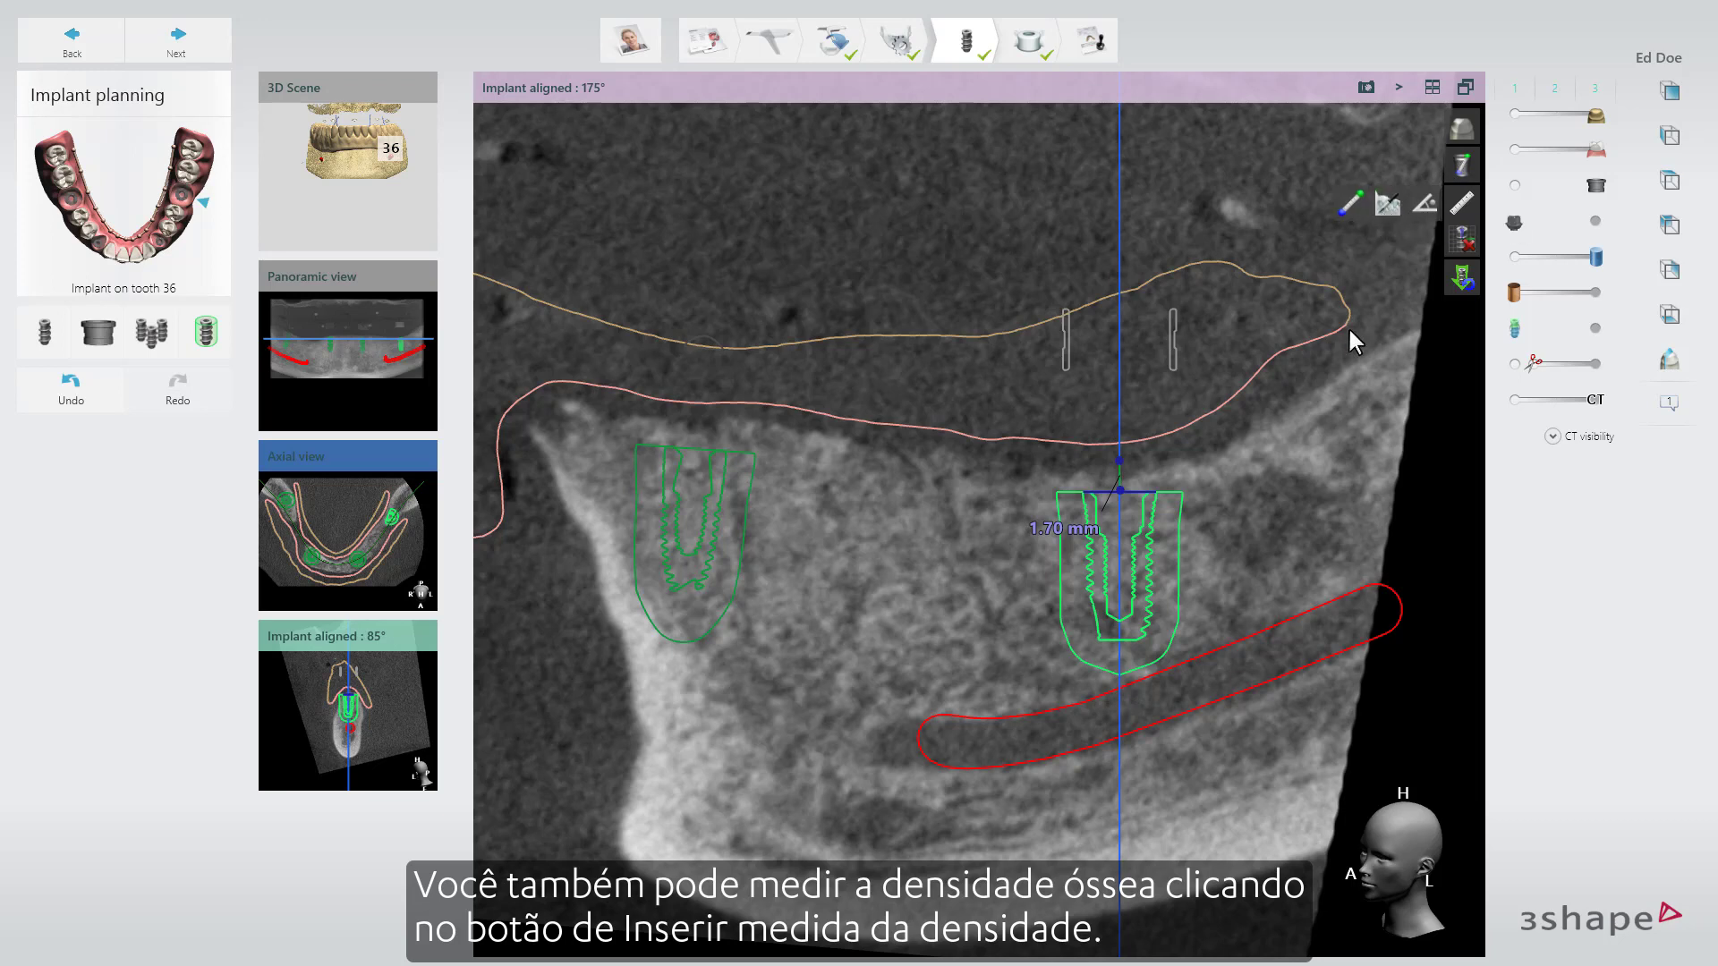
left_click(1387, 204)
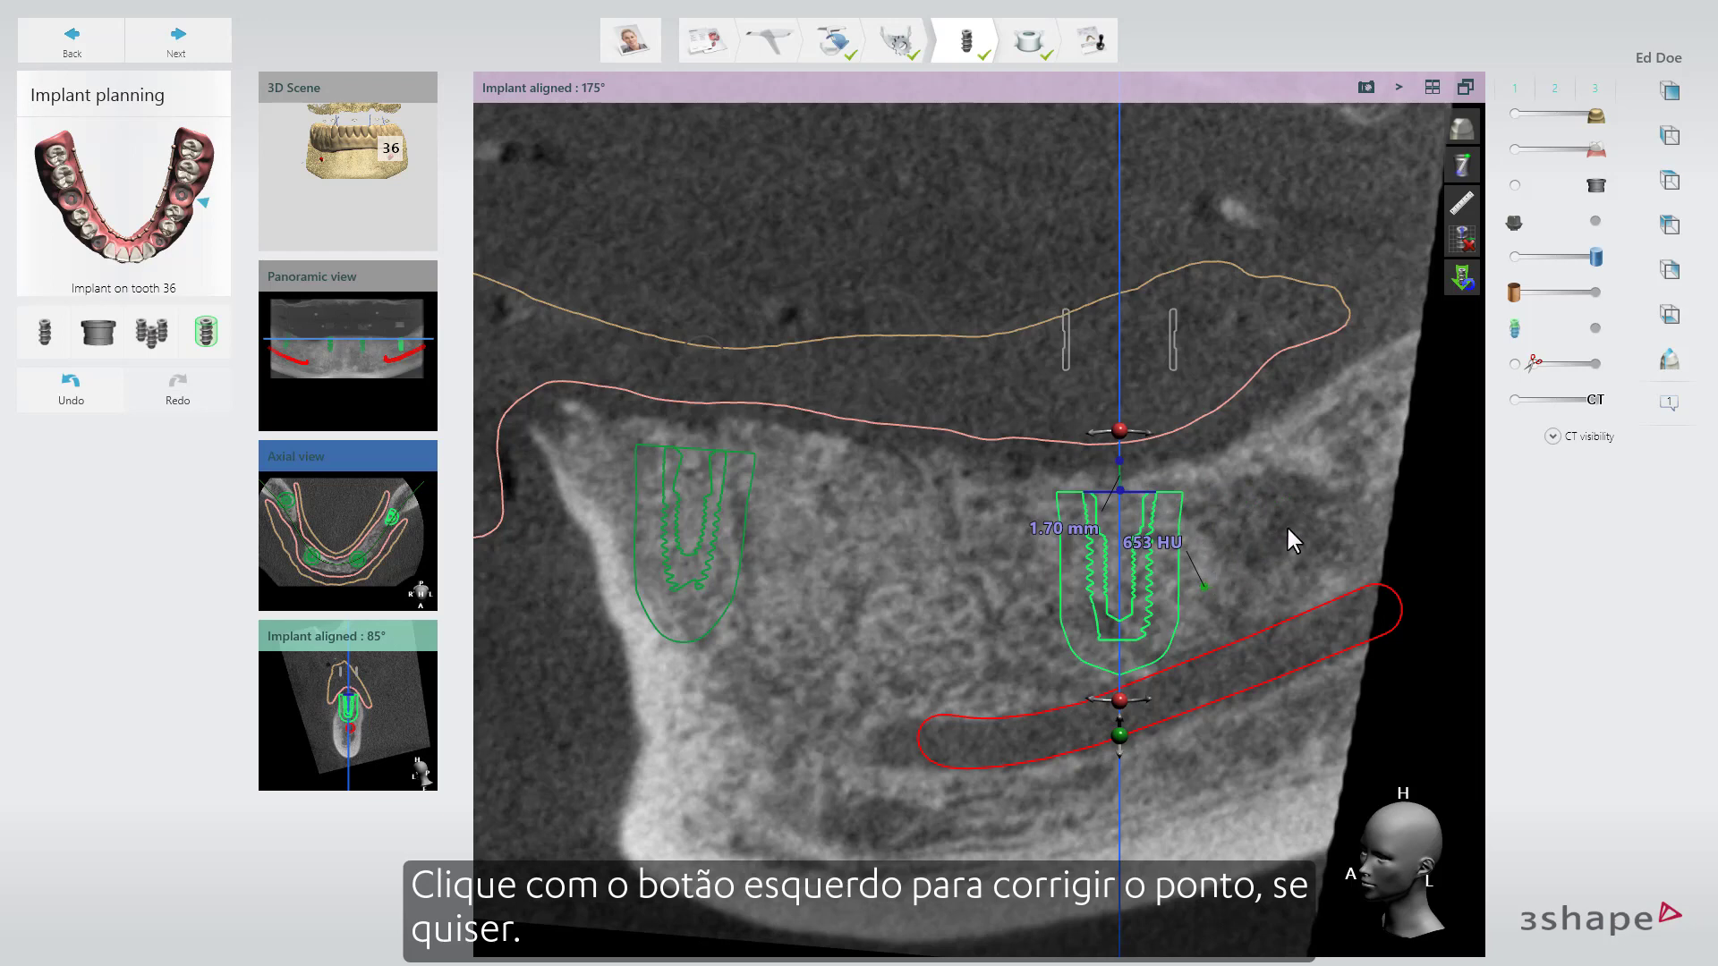
Step: Measure the angle between the tooth 36 implant and the neighbouring implant along their insertion directions in the 175° implant-aligned view
left_click(1459, 202)
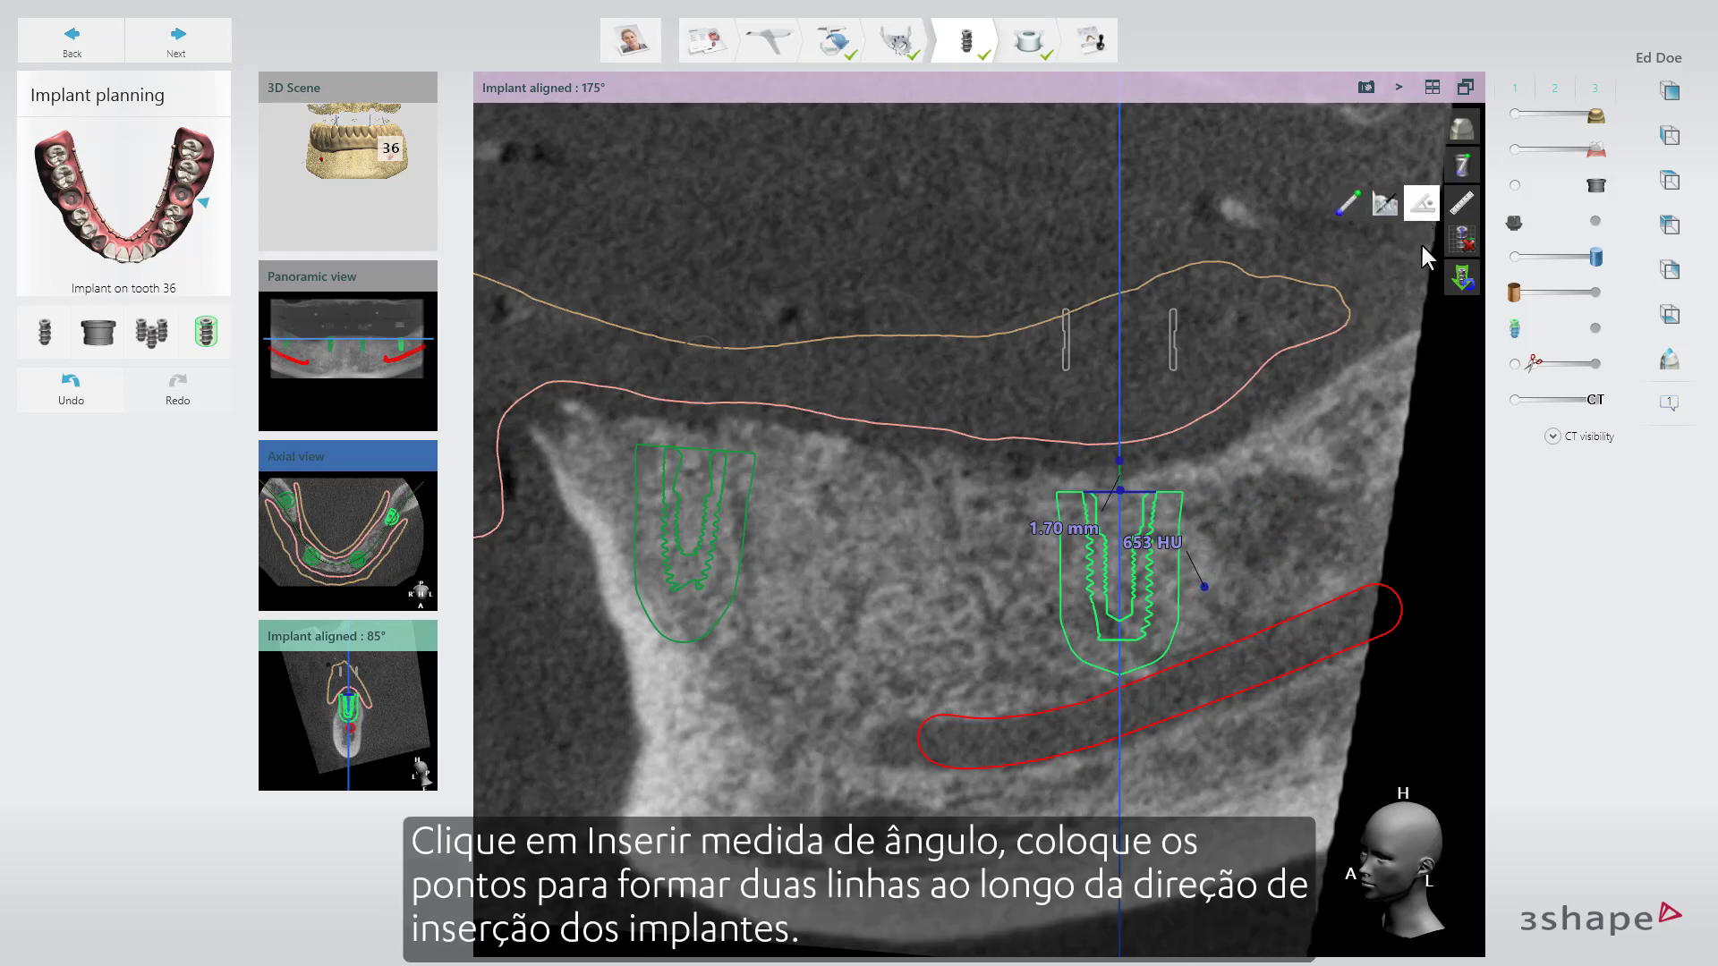
left_click(1422, 207)
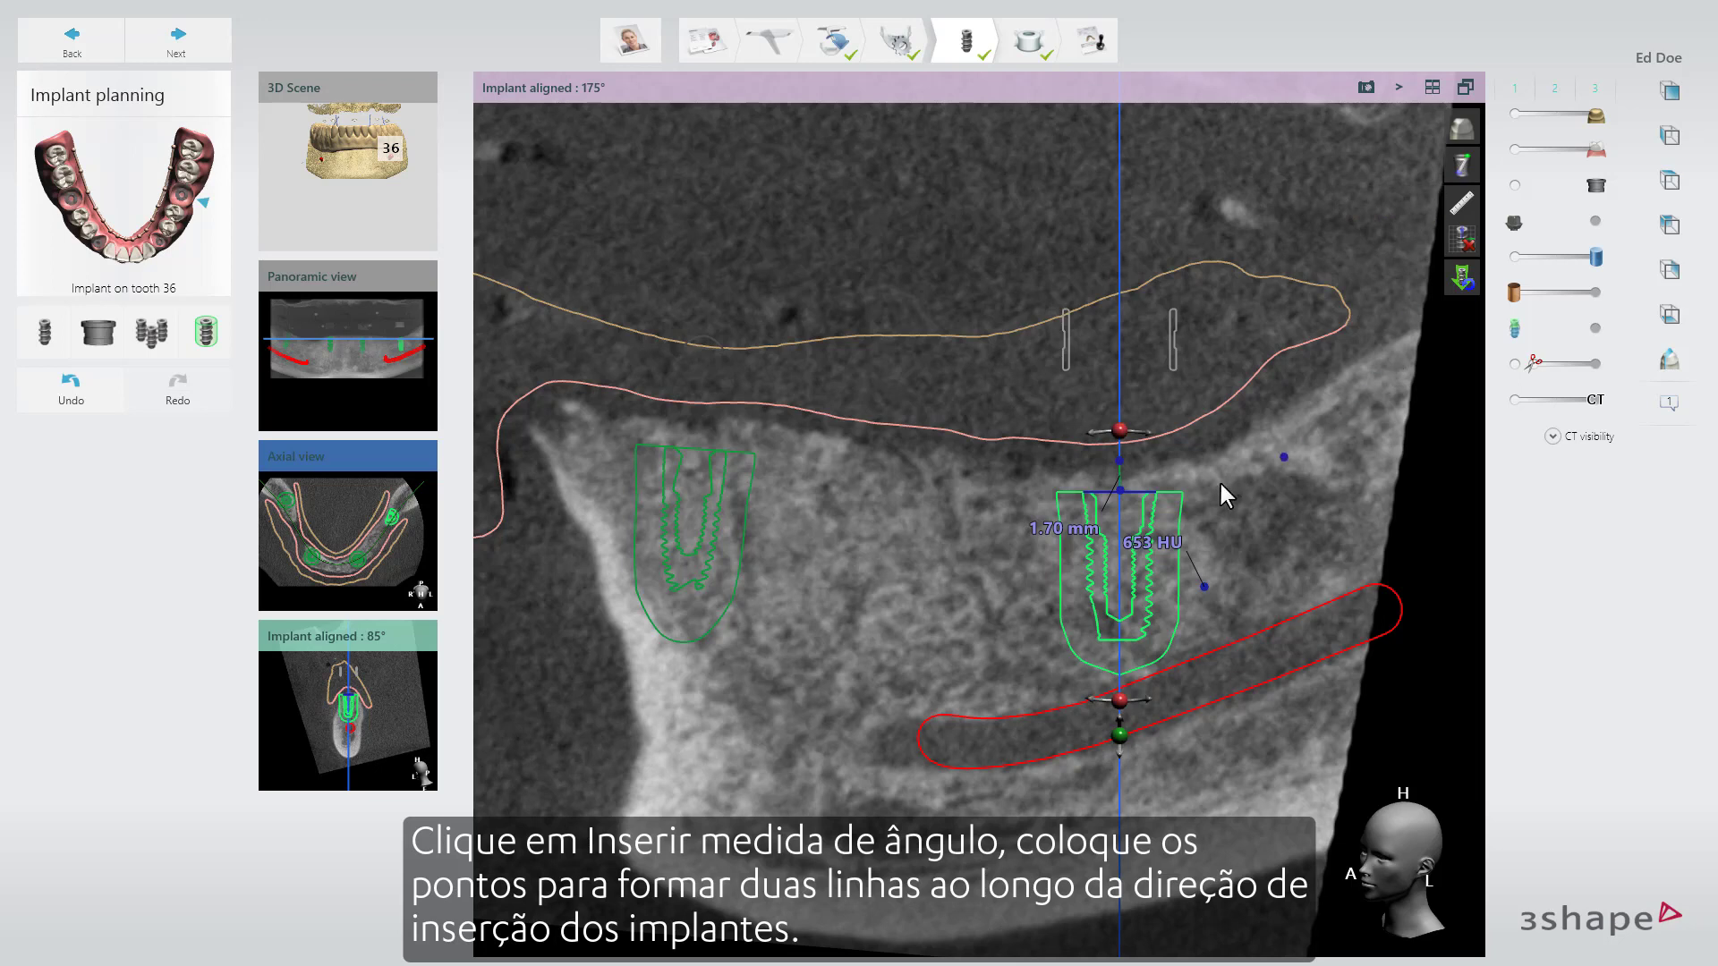
left_click(1118, 492)
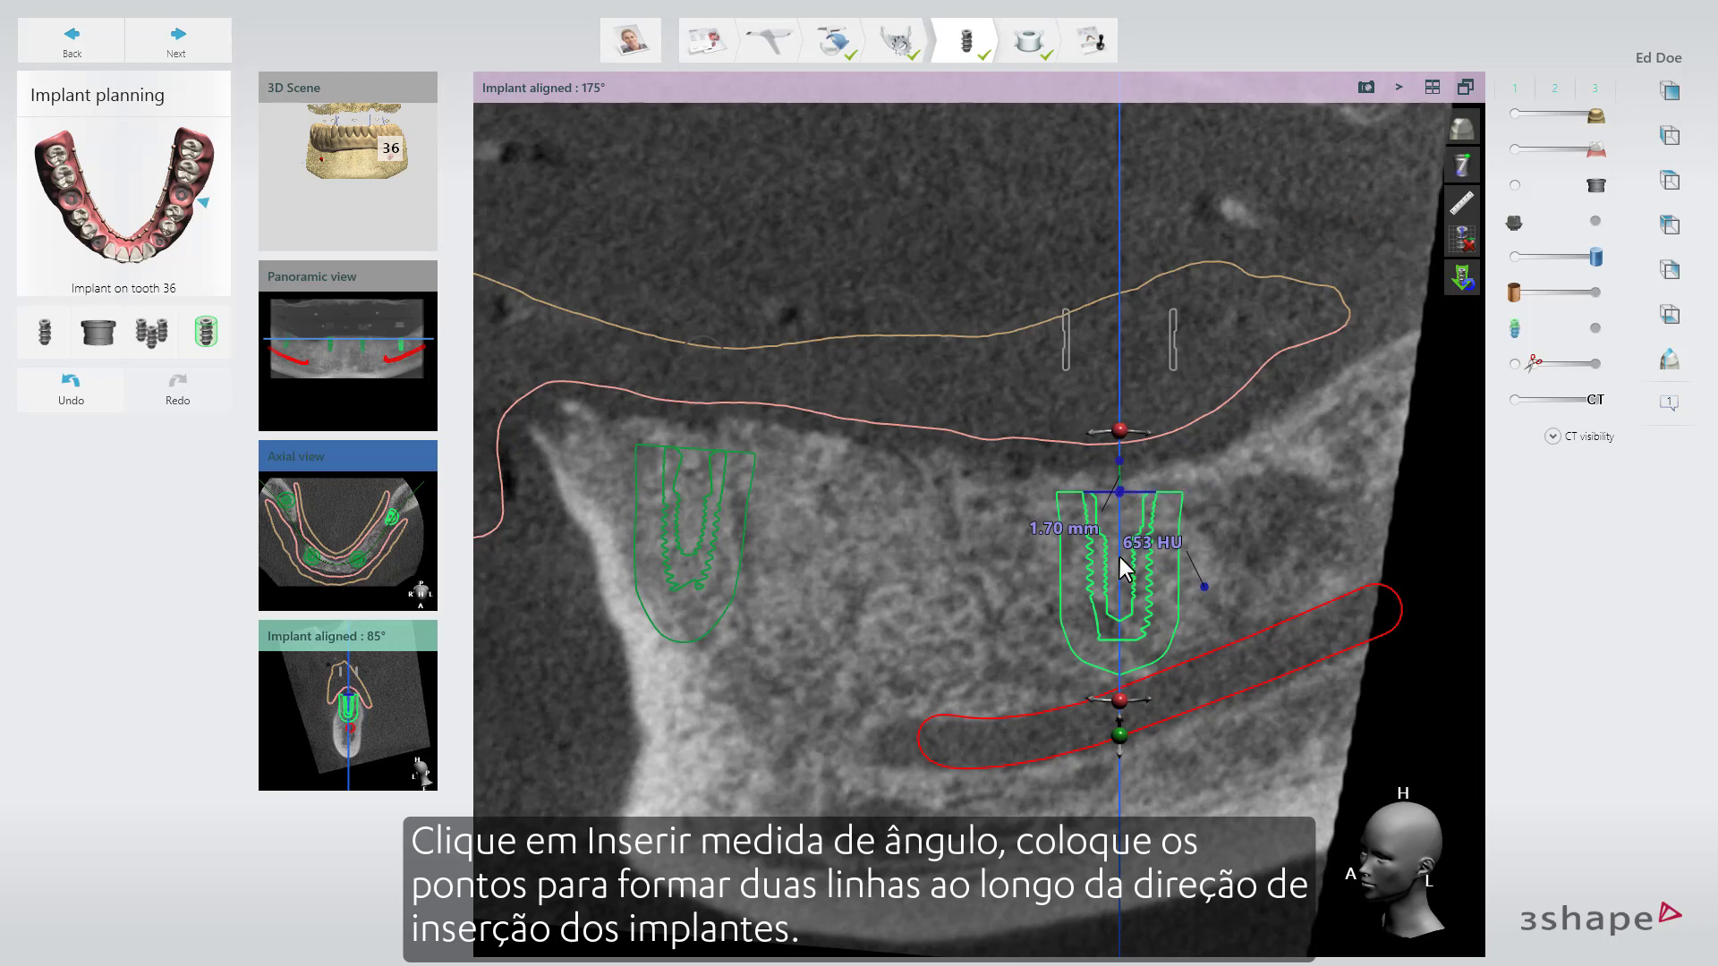
left_click(1120, 673)
left_click(691, 448)
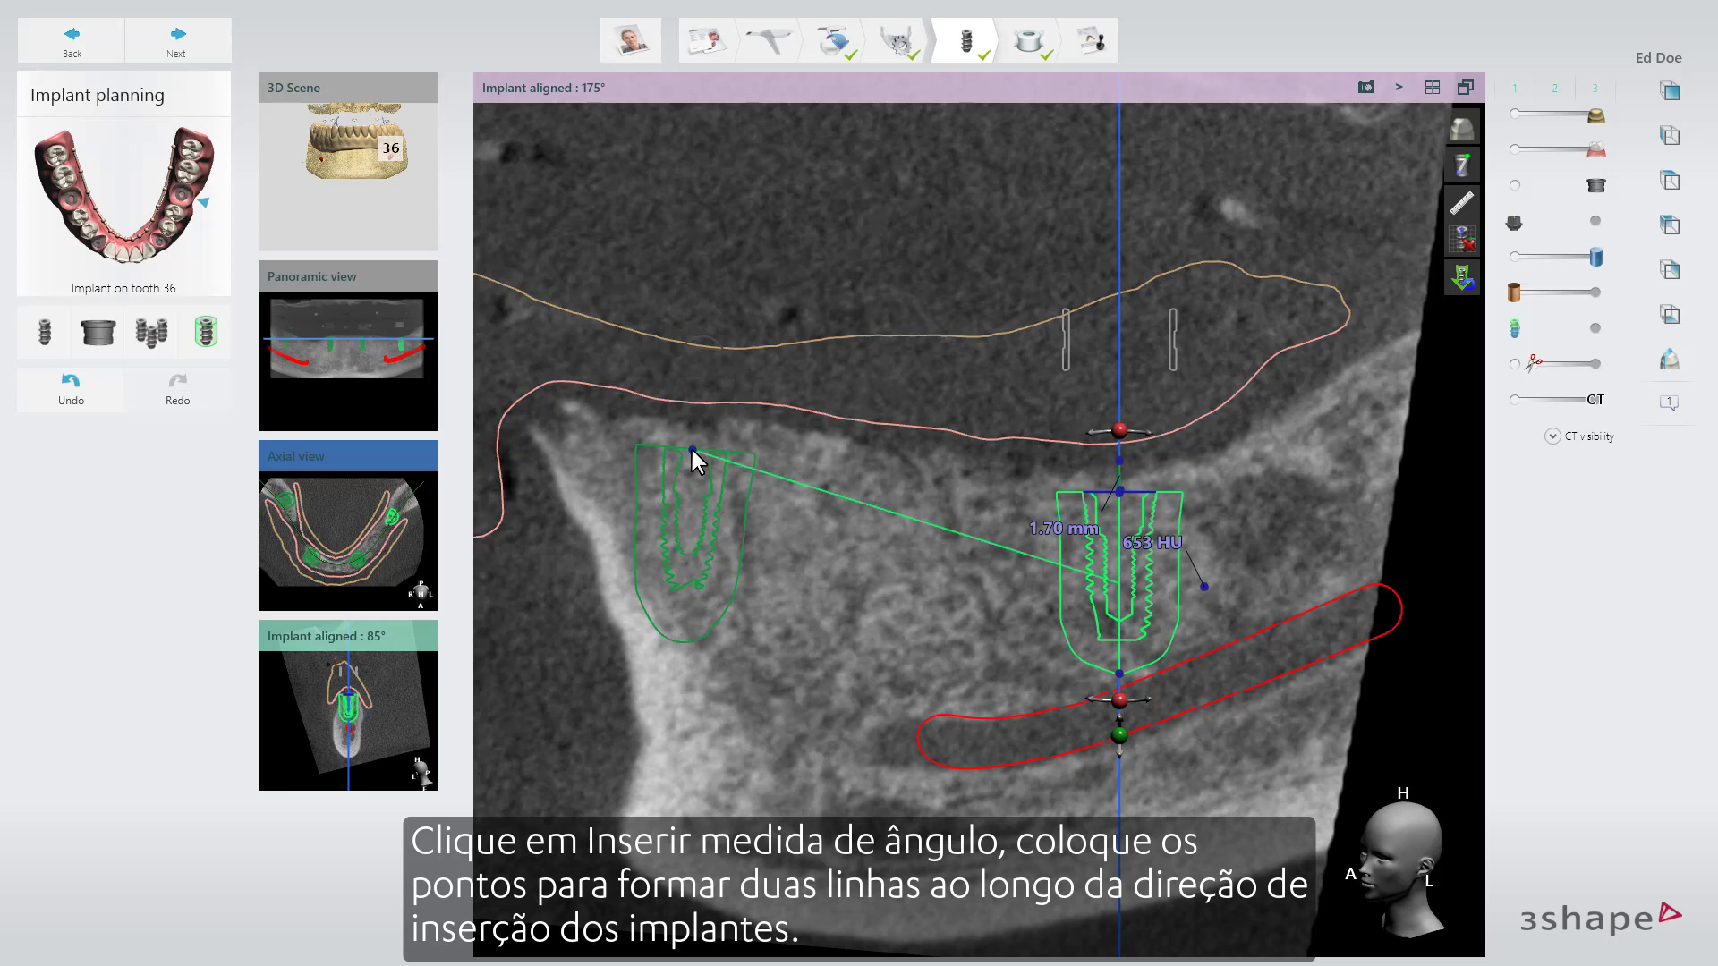
left_click(679, 639)
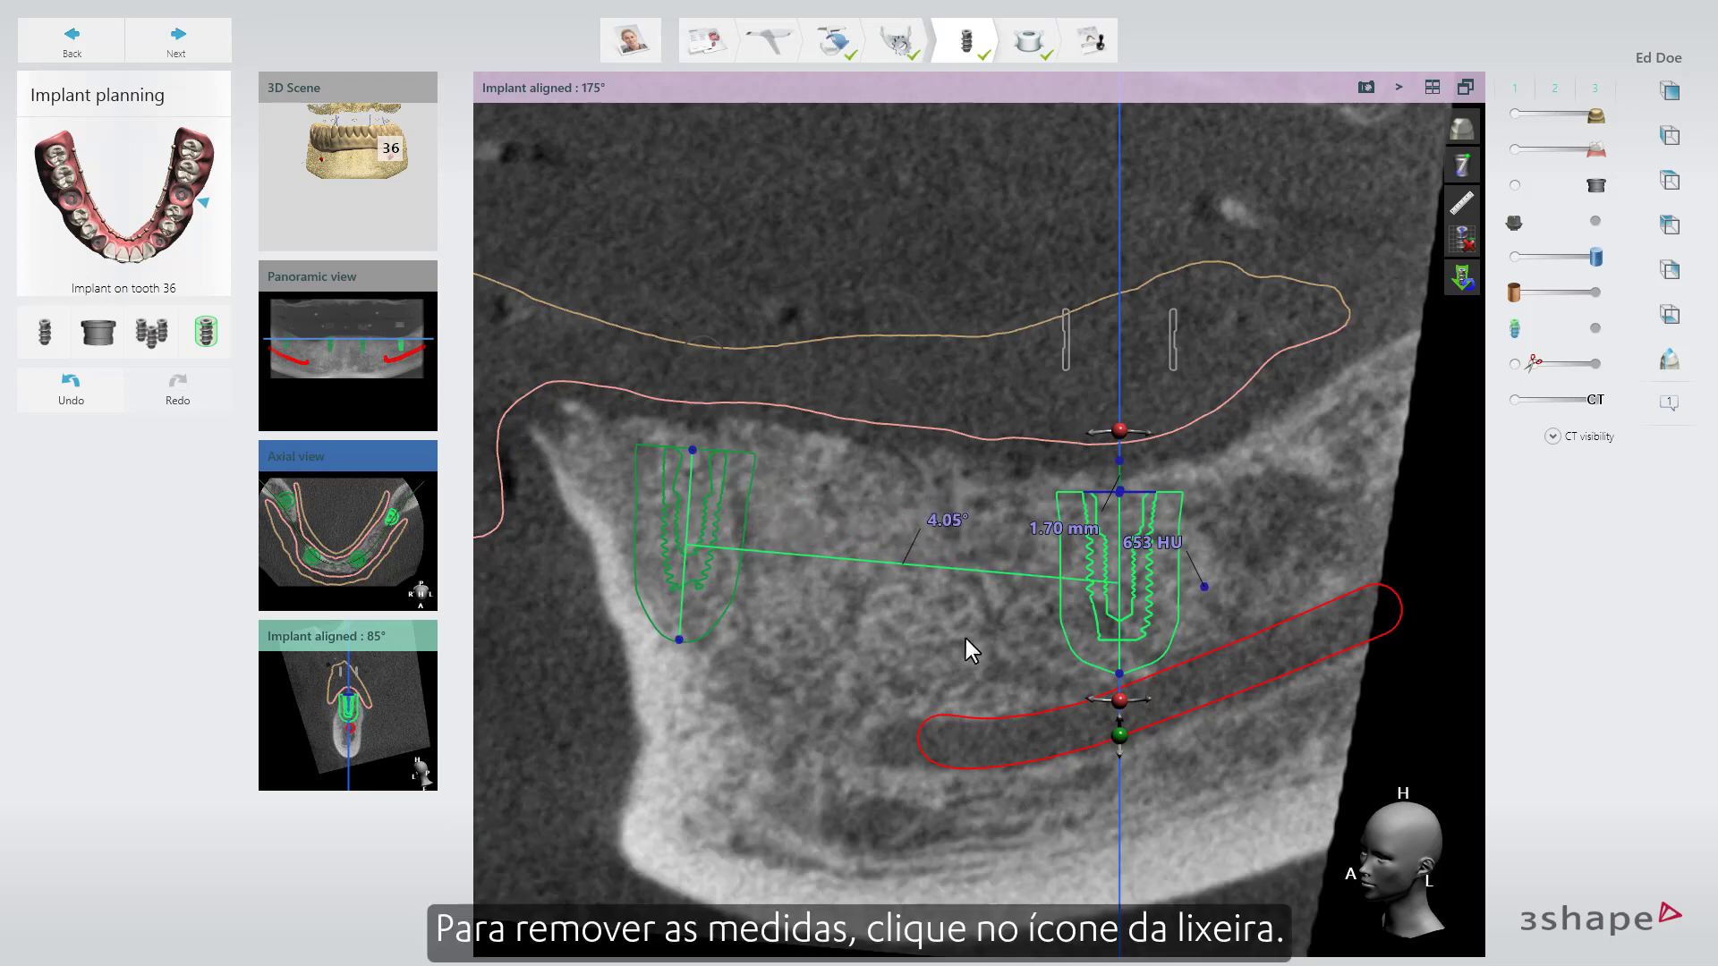
Step: Remove the angle, distance and bone density measurements, and switch the implant-aligned plane off and back on
left_click(1464, 168)
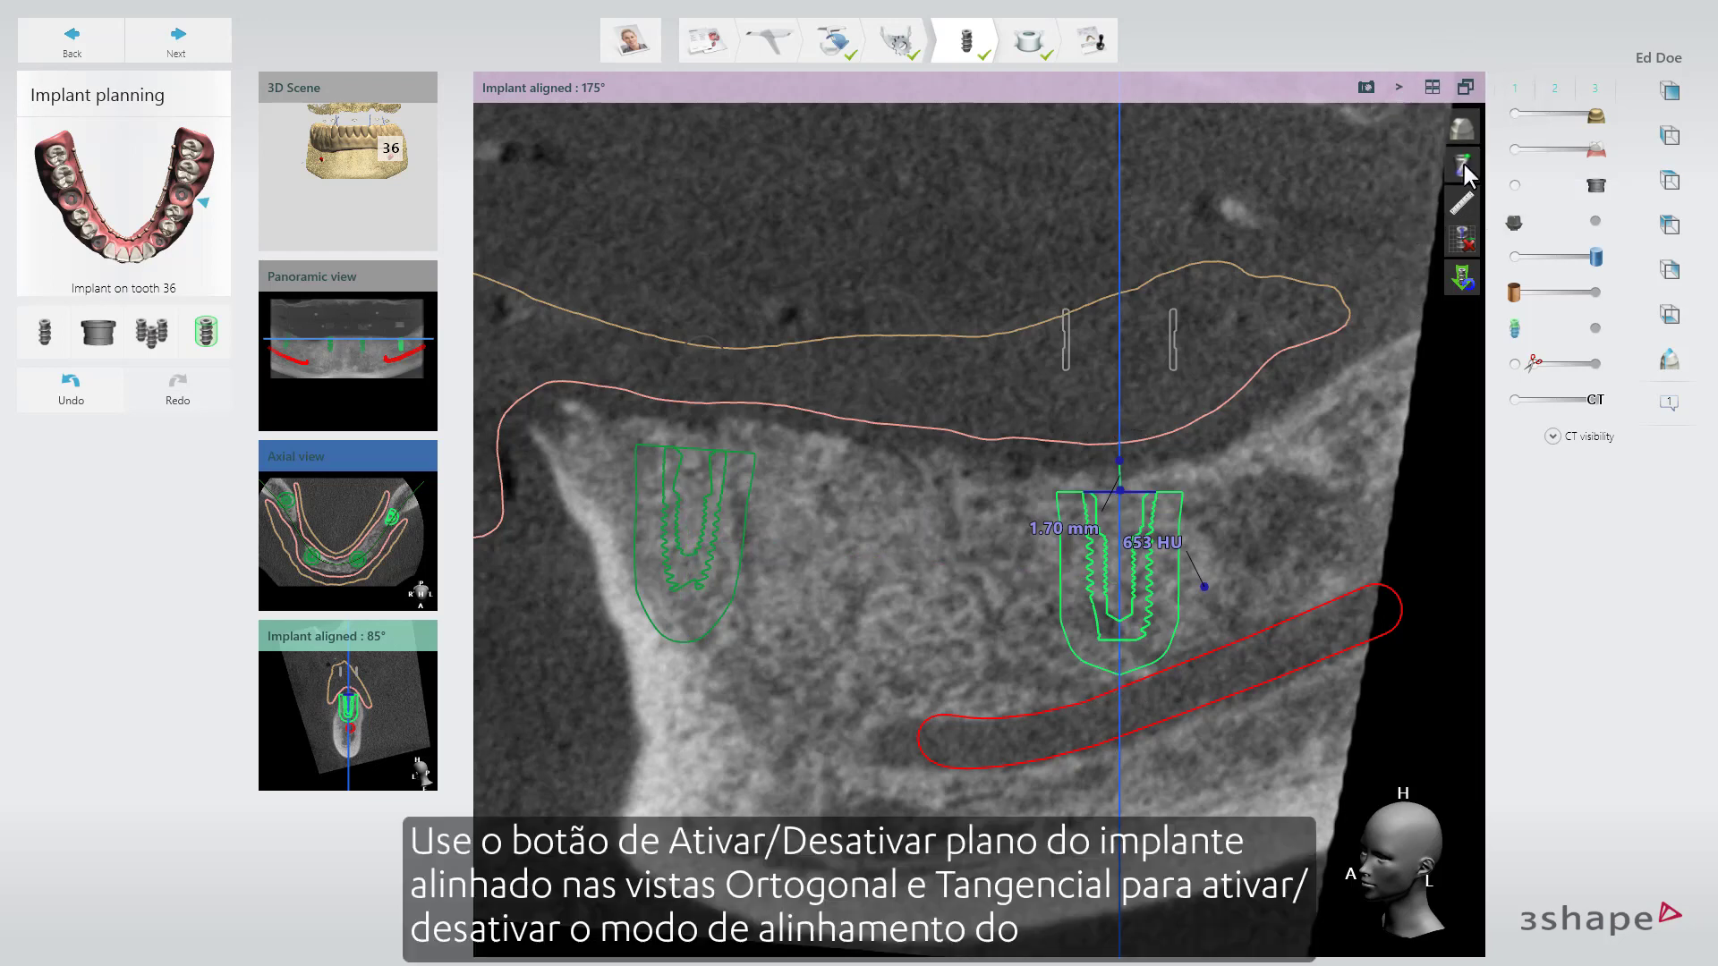
left_click(1463, 163)
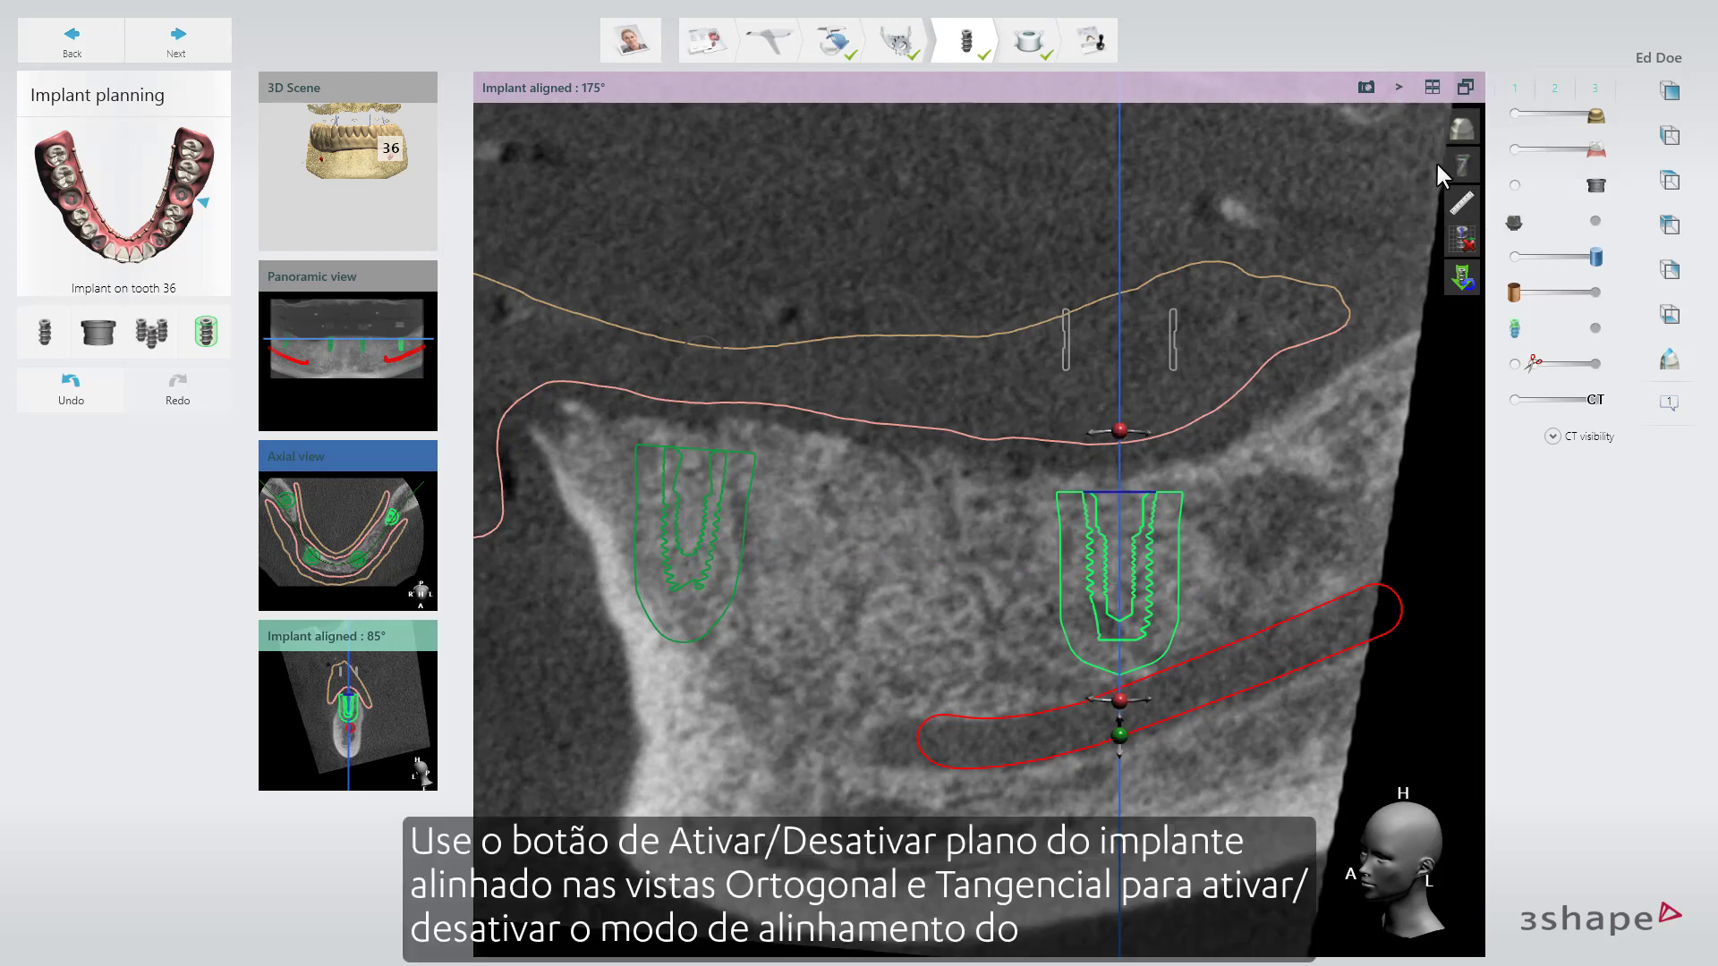
left_click(1463, 242)
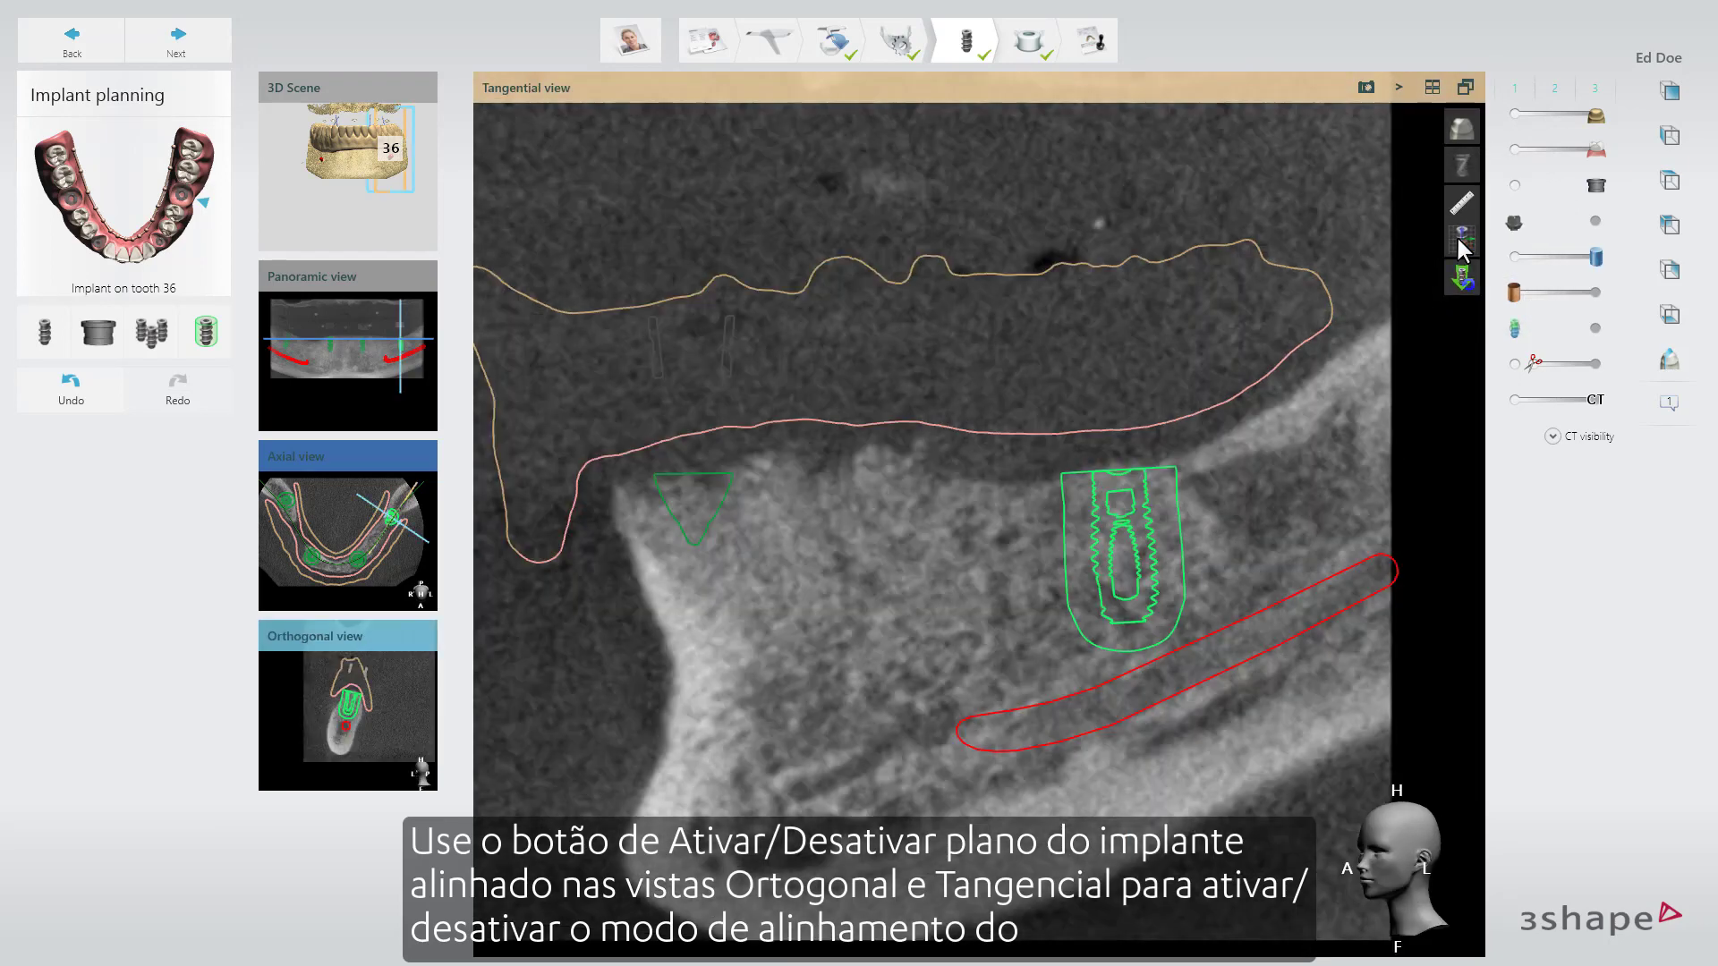
left_click(1462, 242)
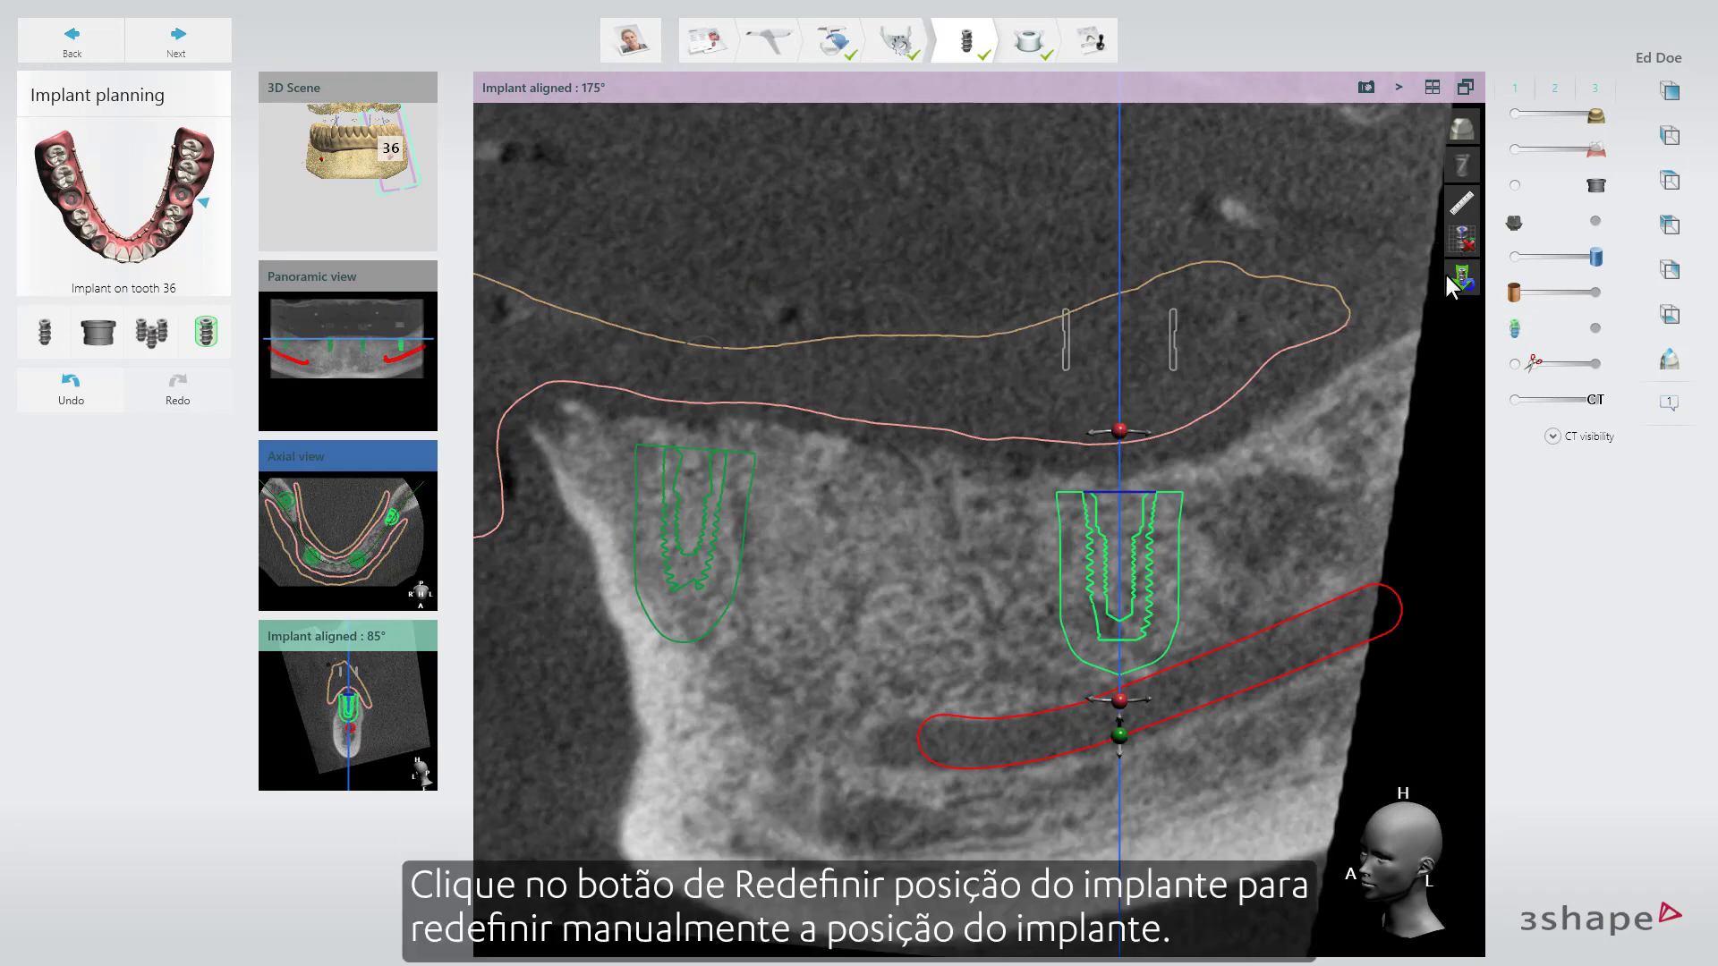
Step: Manually reset the tooth 36 implant's position by marking it from the bone crest downward in the tangential view
left_click(1458, 278)
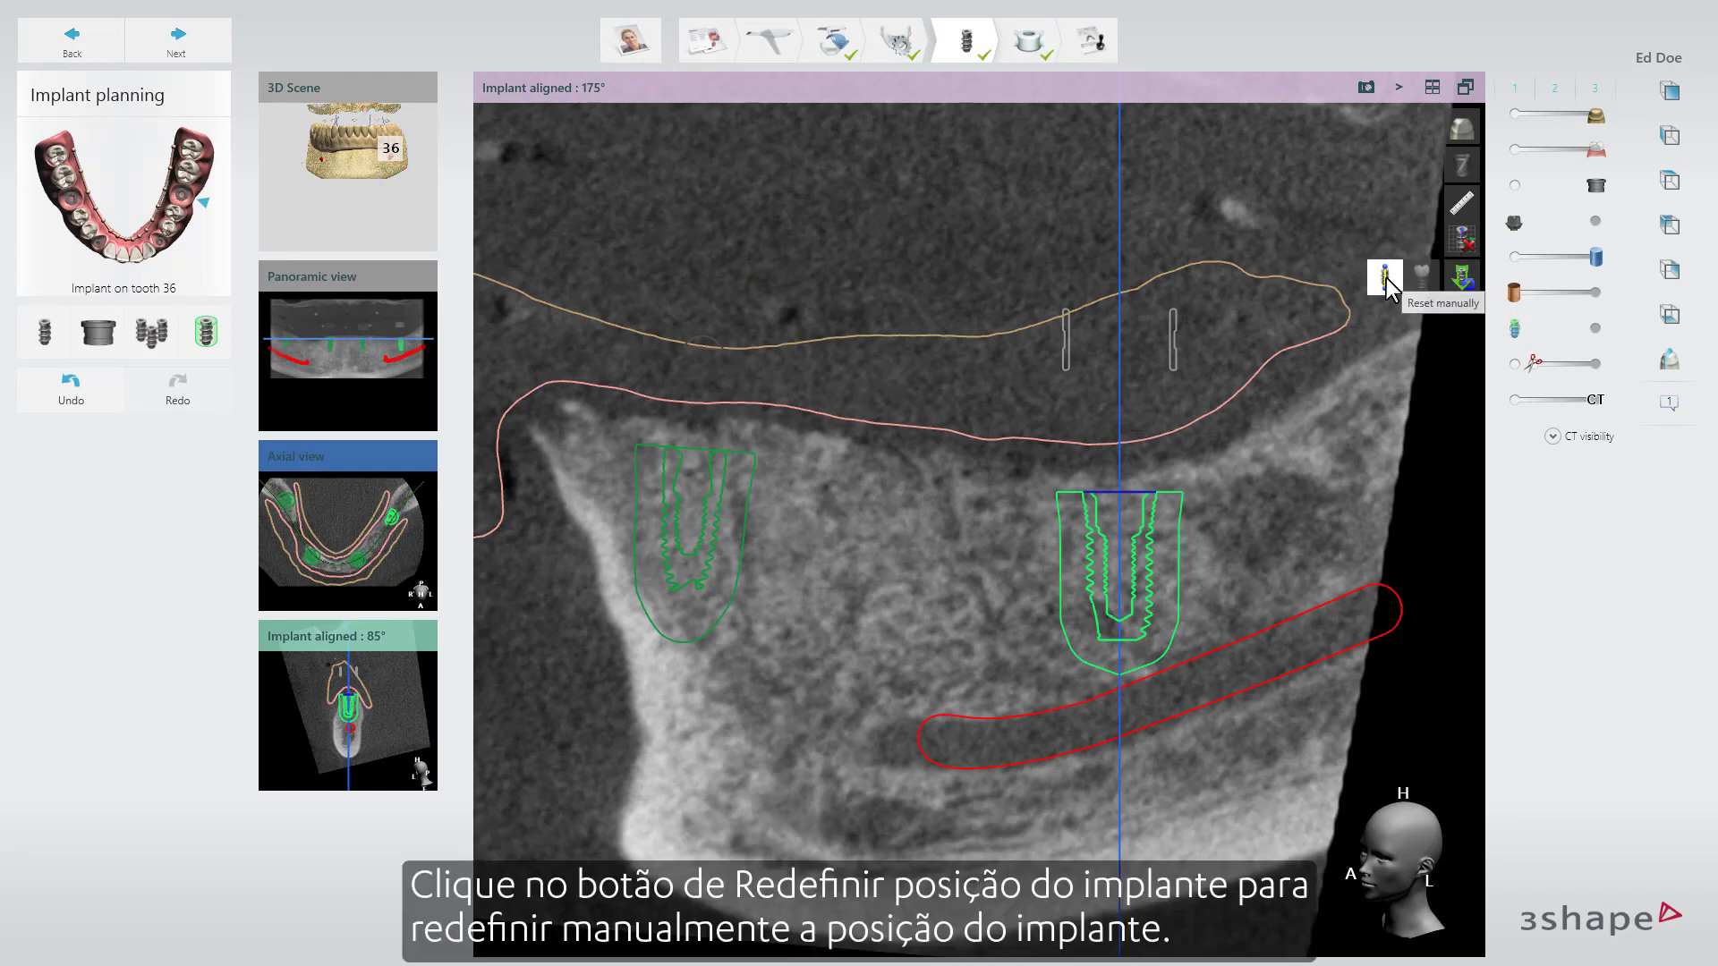
left_click(1387, 279)
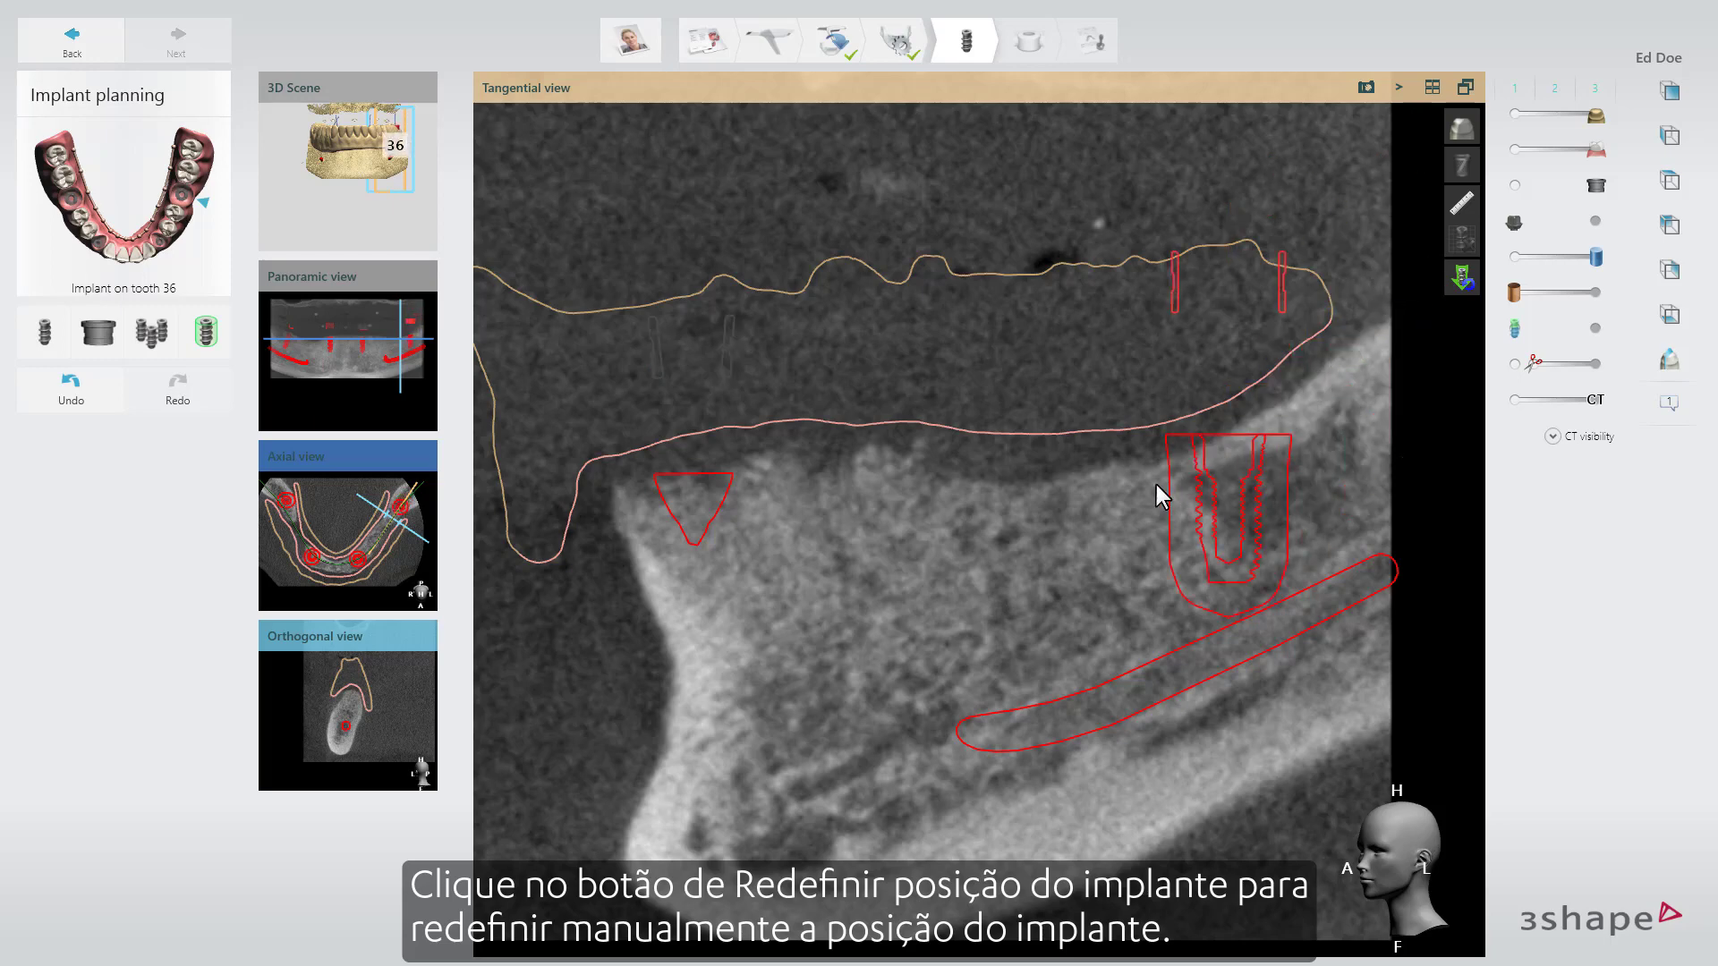
left_click(1072, 487)
left_click_drag(1072, 487, 1075, 522)
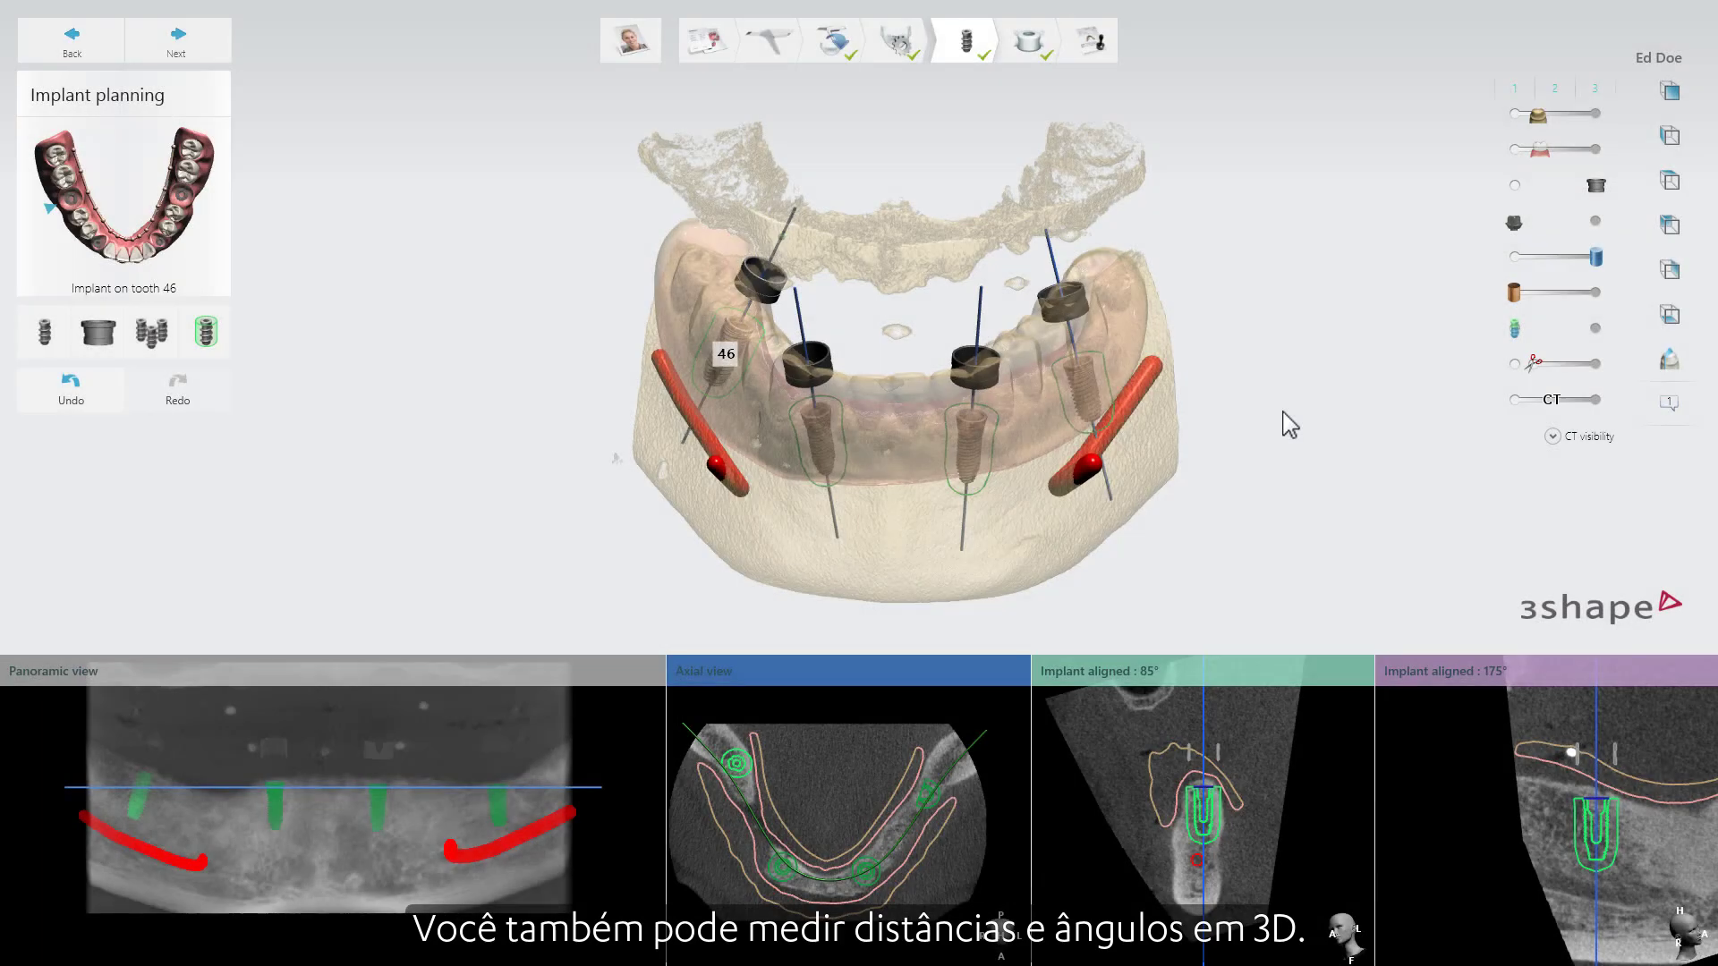
Step: Measure in 3D the tooth 46 implant's distances to the neighbouring implant, nerve and jaw scan, and the angle between implants
right_click(1290, 425)
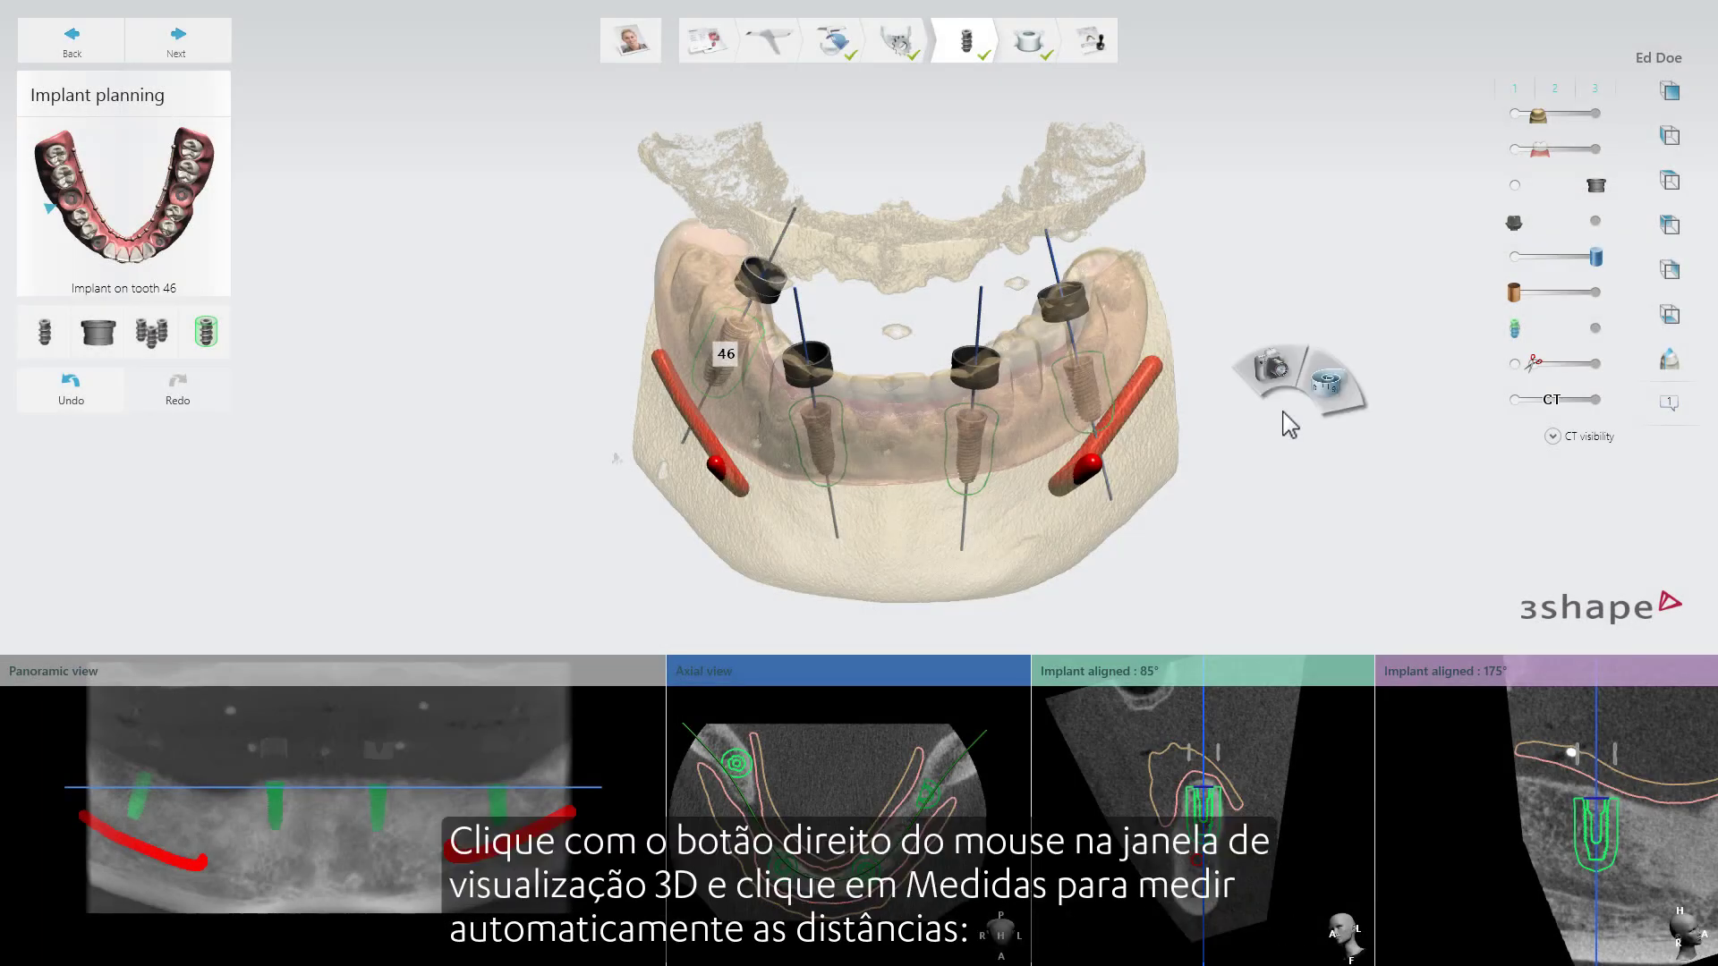
mouse_move(1339, 395)
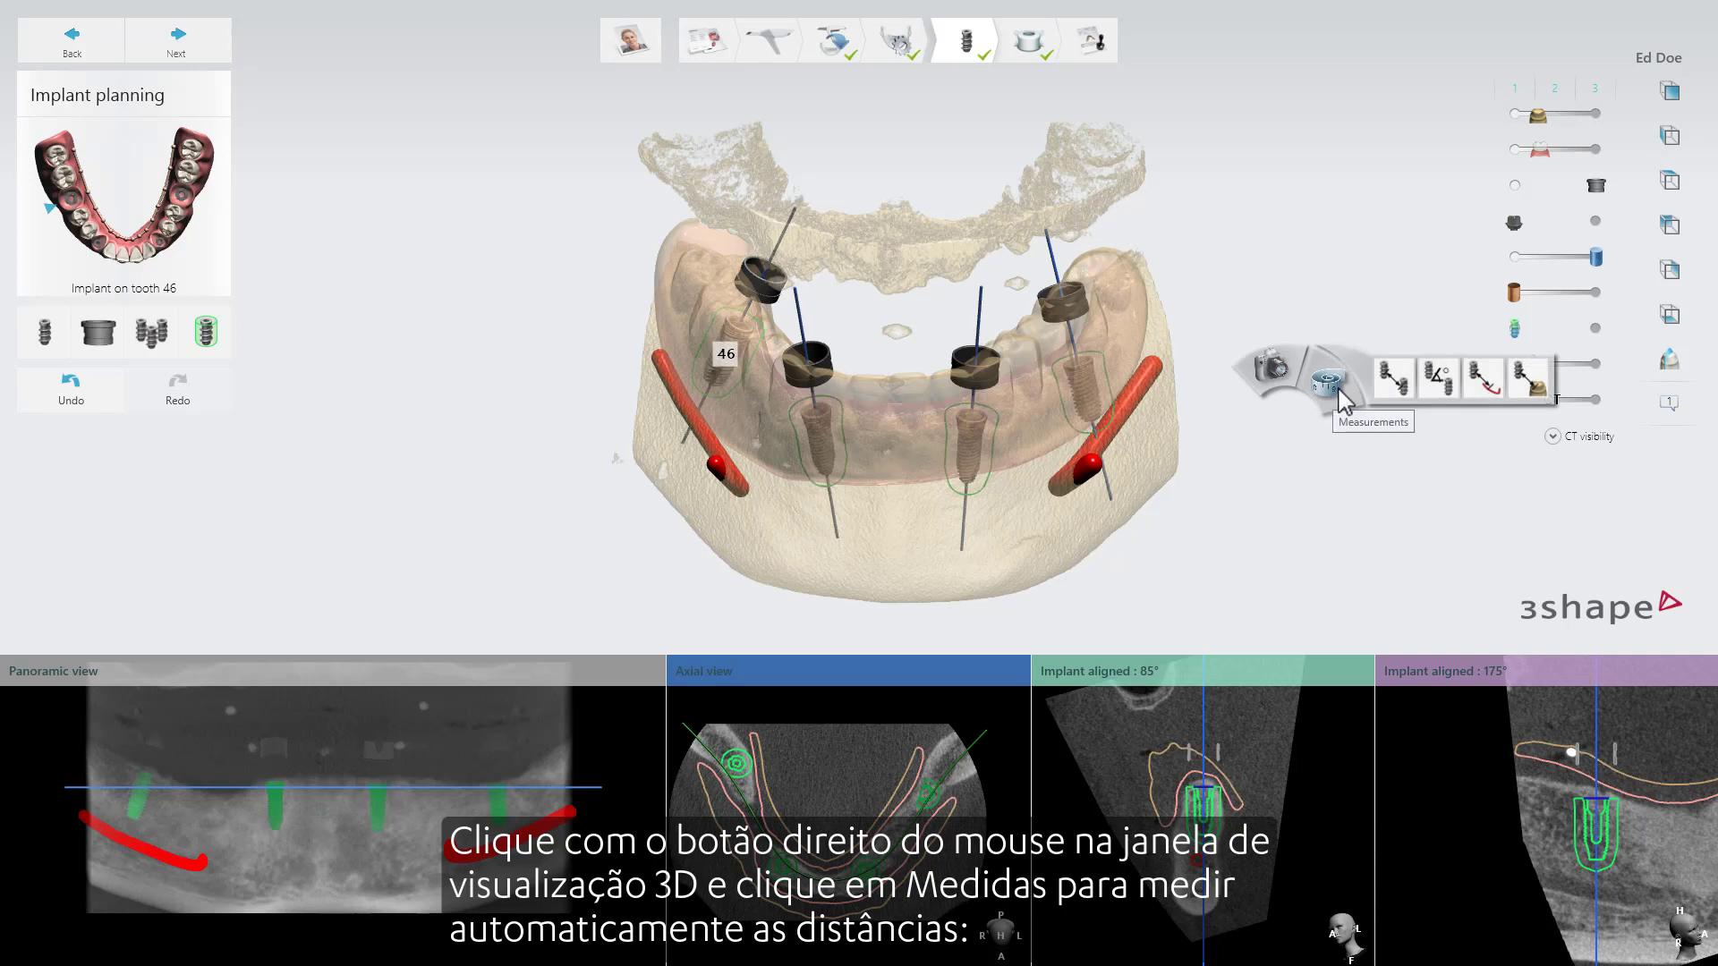
left_click(1389, 395)
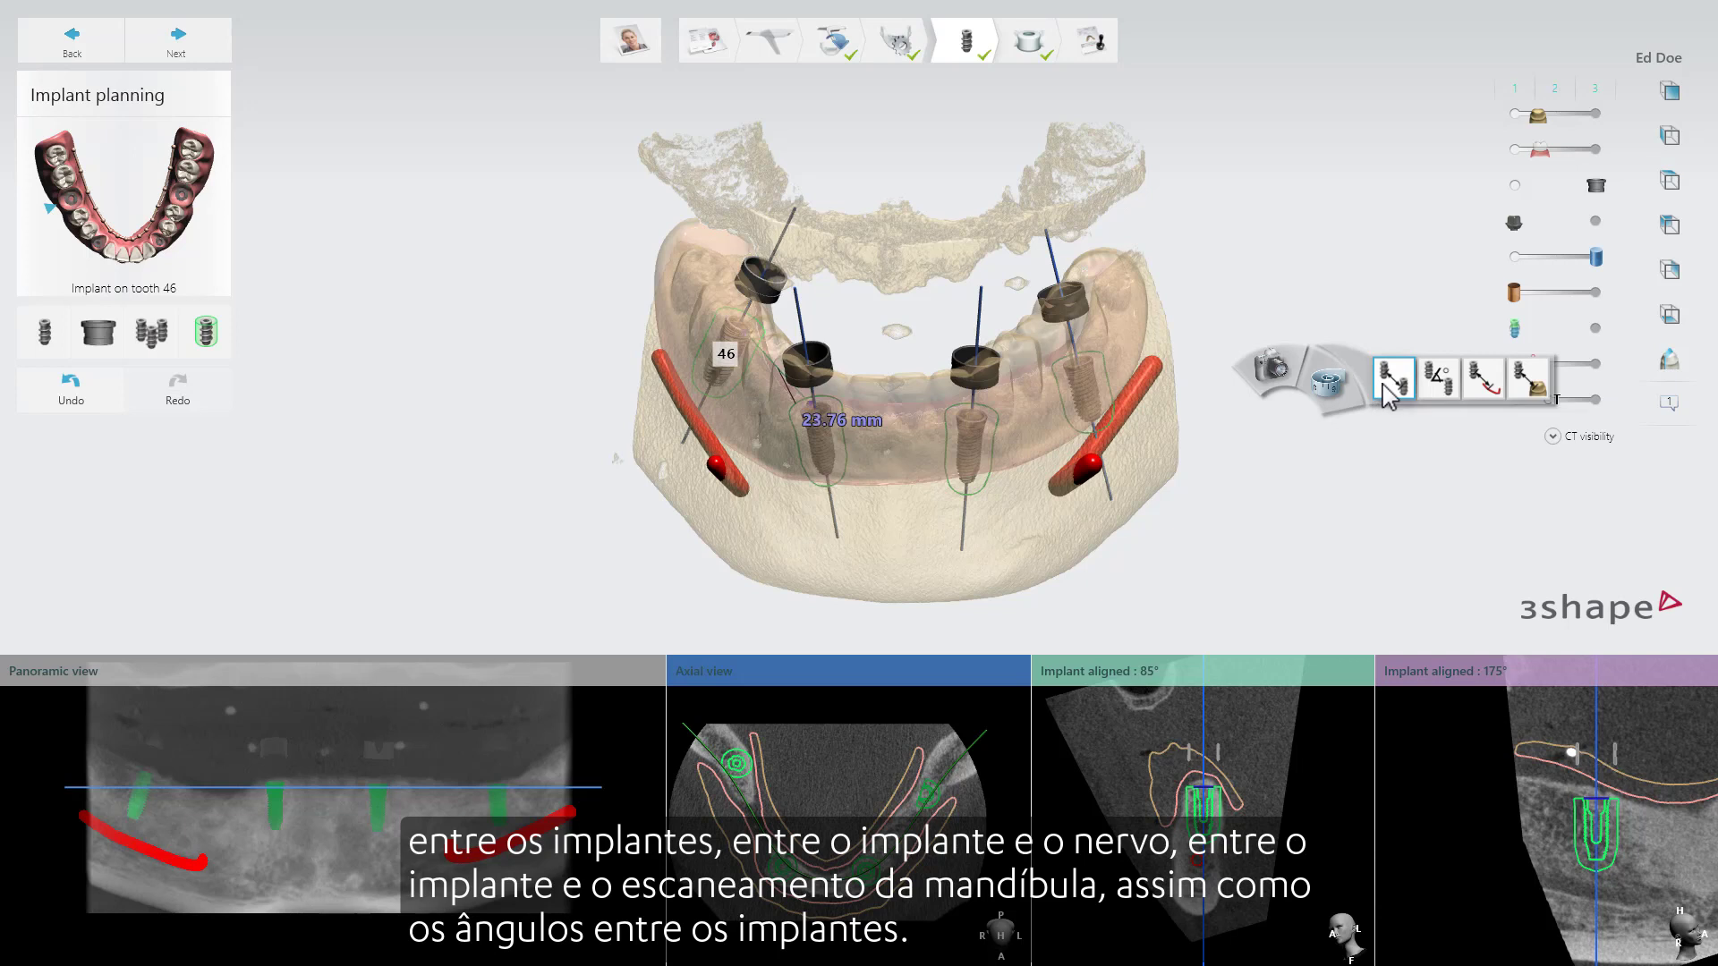
left_click(1478, 392)
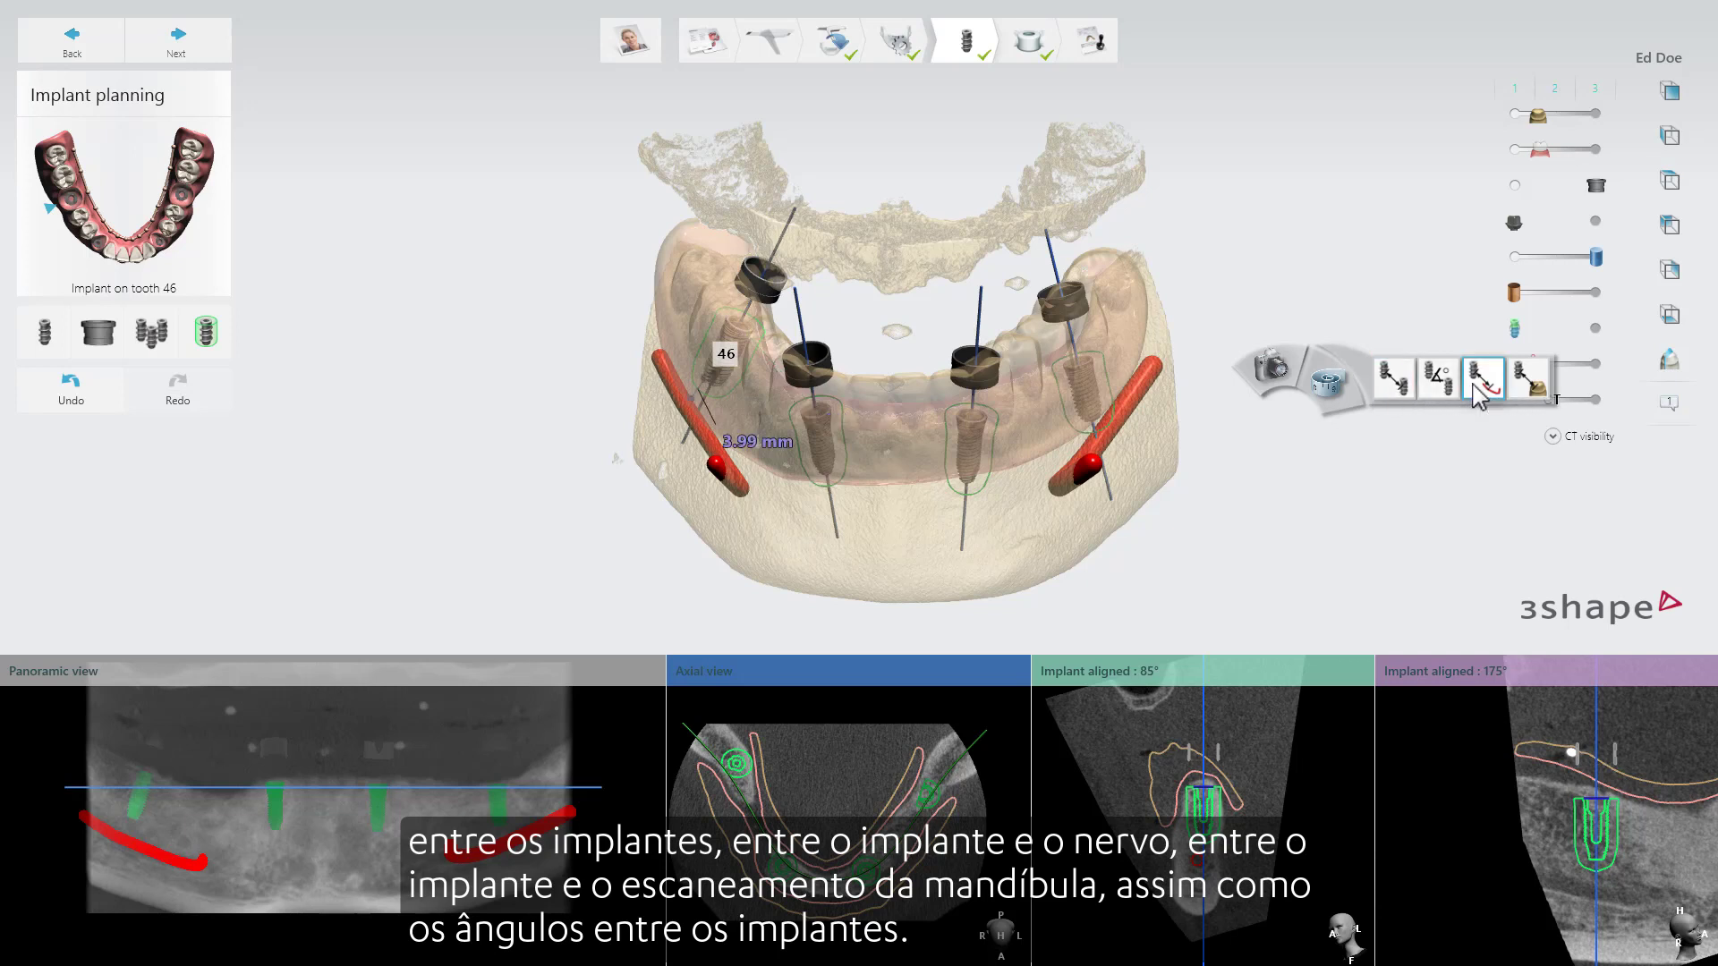
left_click(1481, 385)
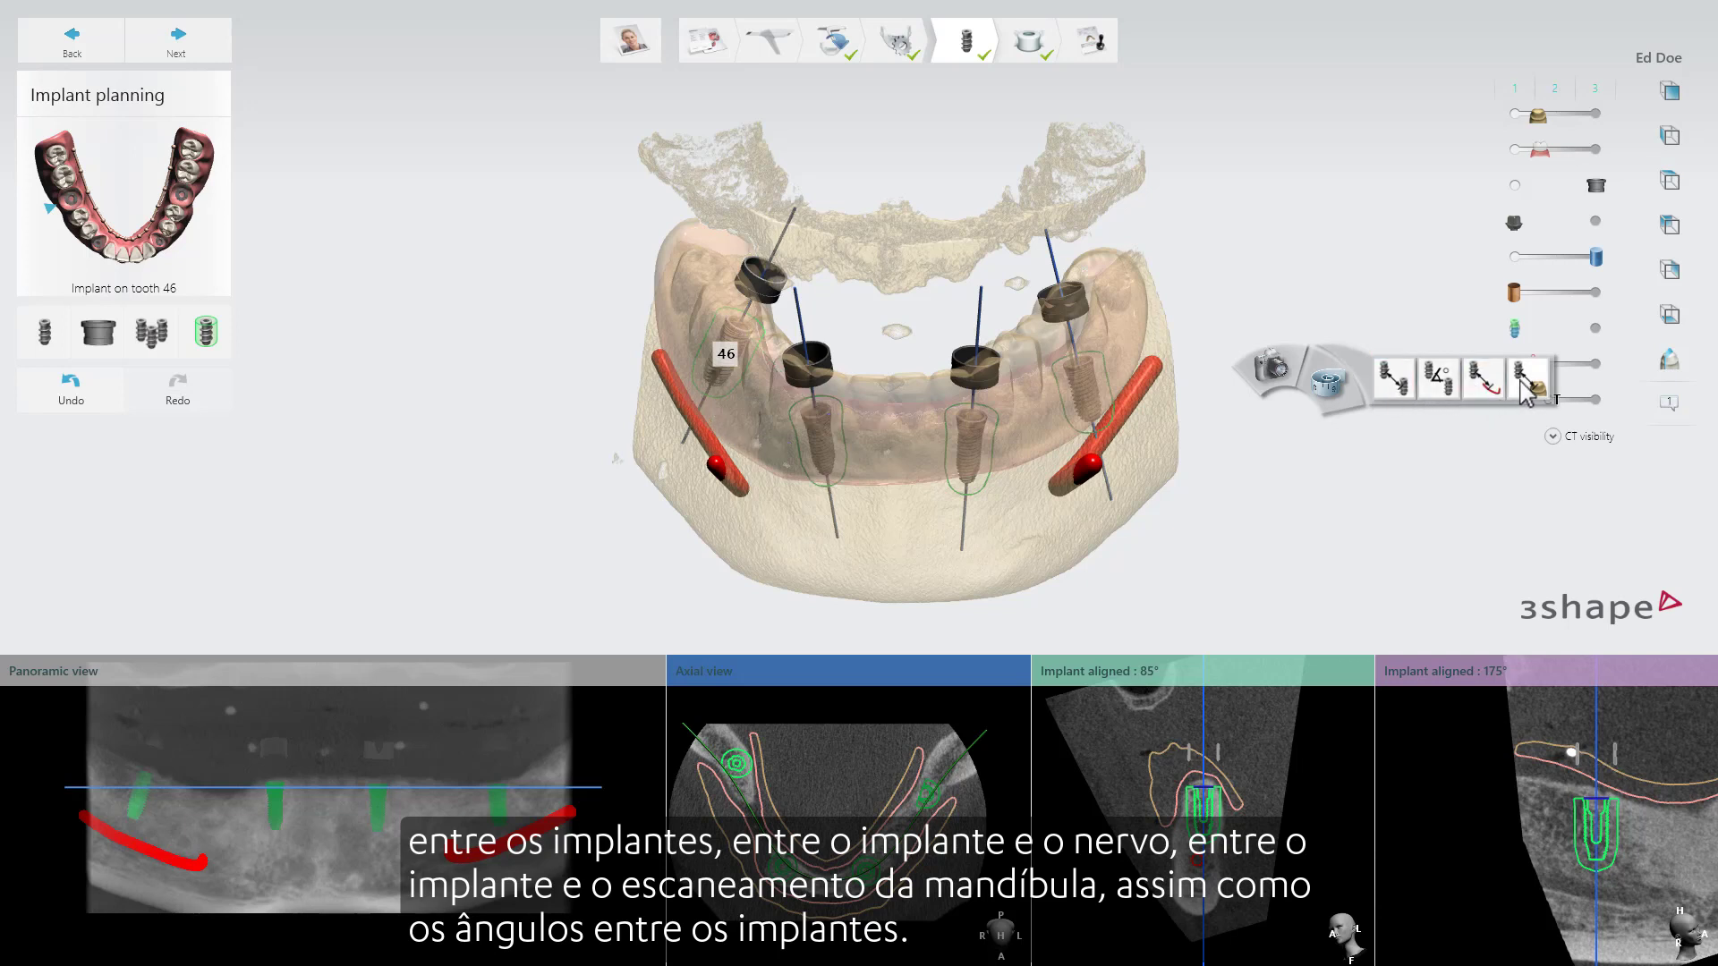
left_click(1521, 381)
left_click(1521, 383)
left_click(1440, 382)
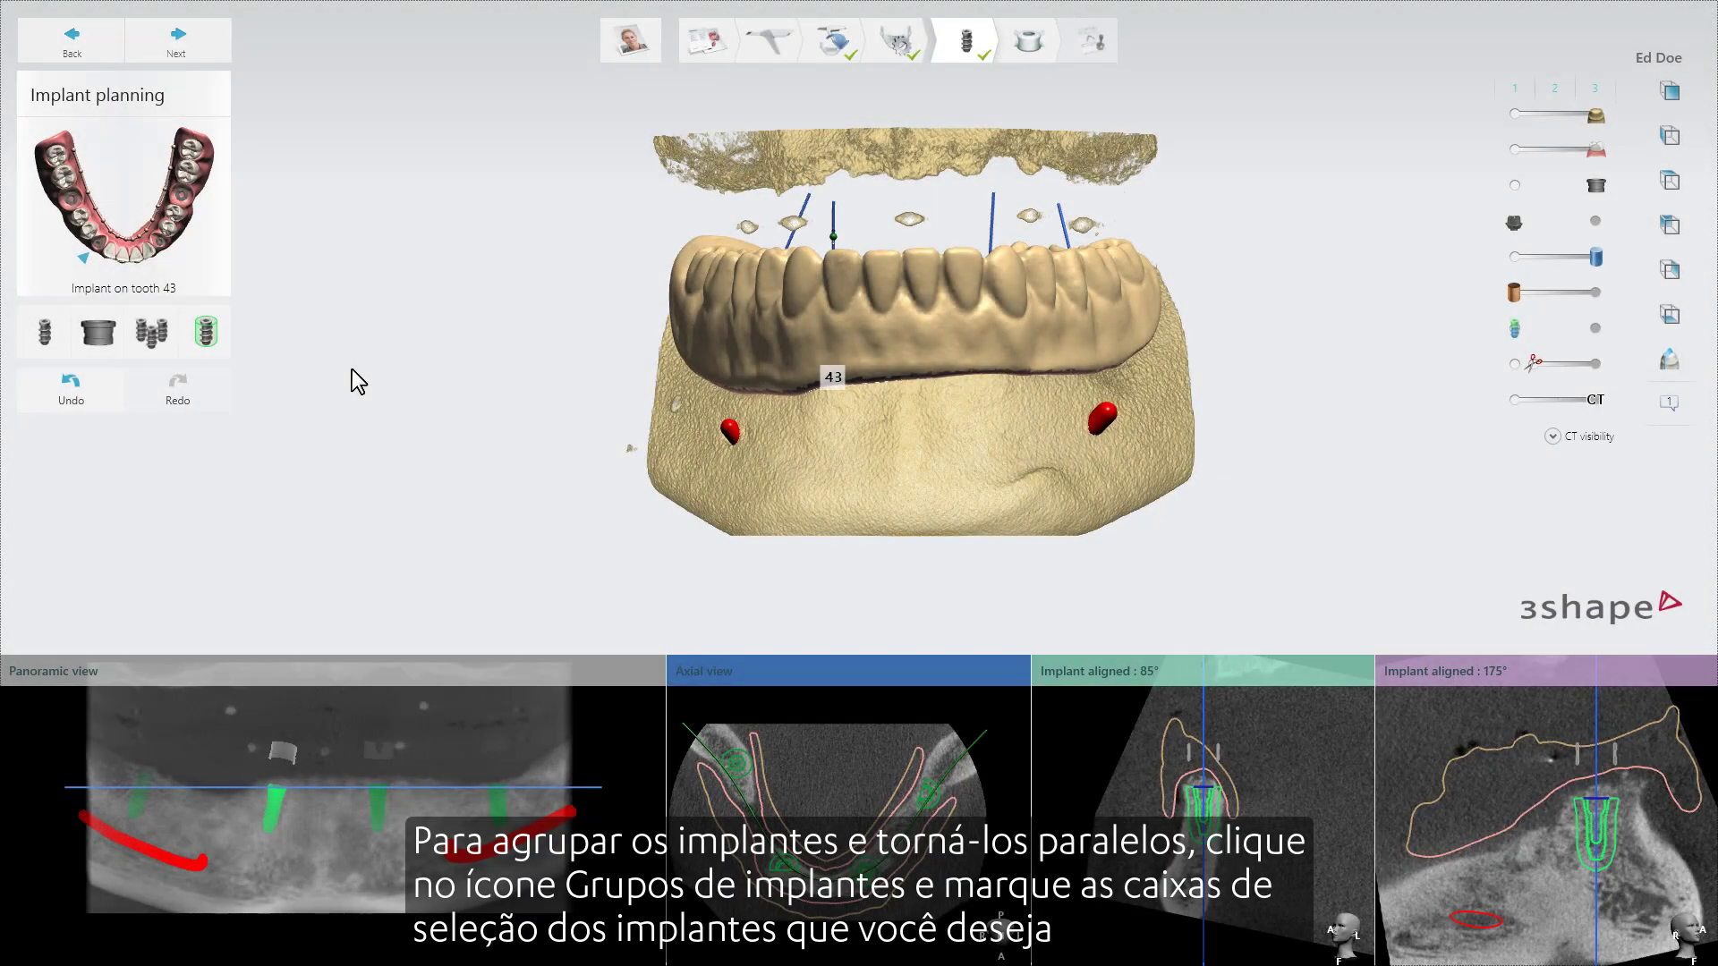
Step: Group implants 33 and 43 so they become parallel, with implant 33 defining the group's direction
left_click(162, 347)
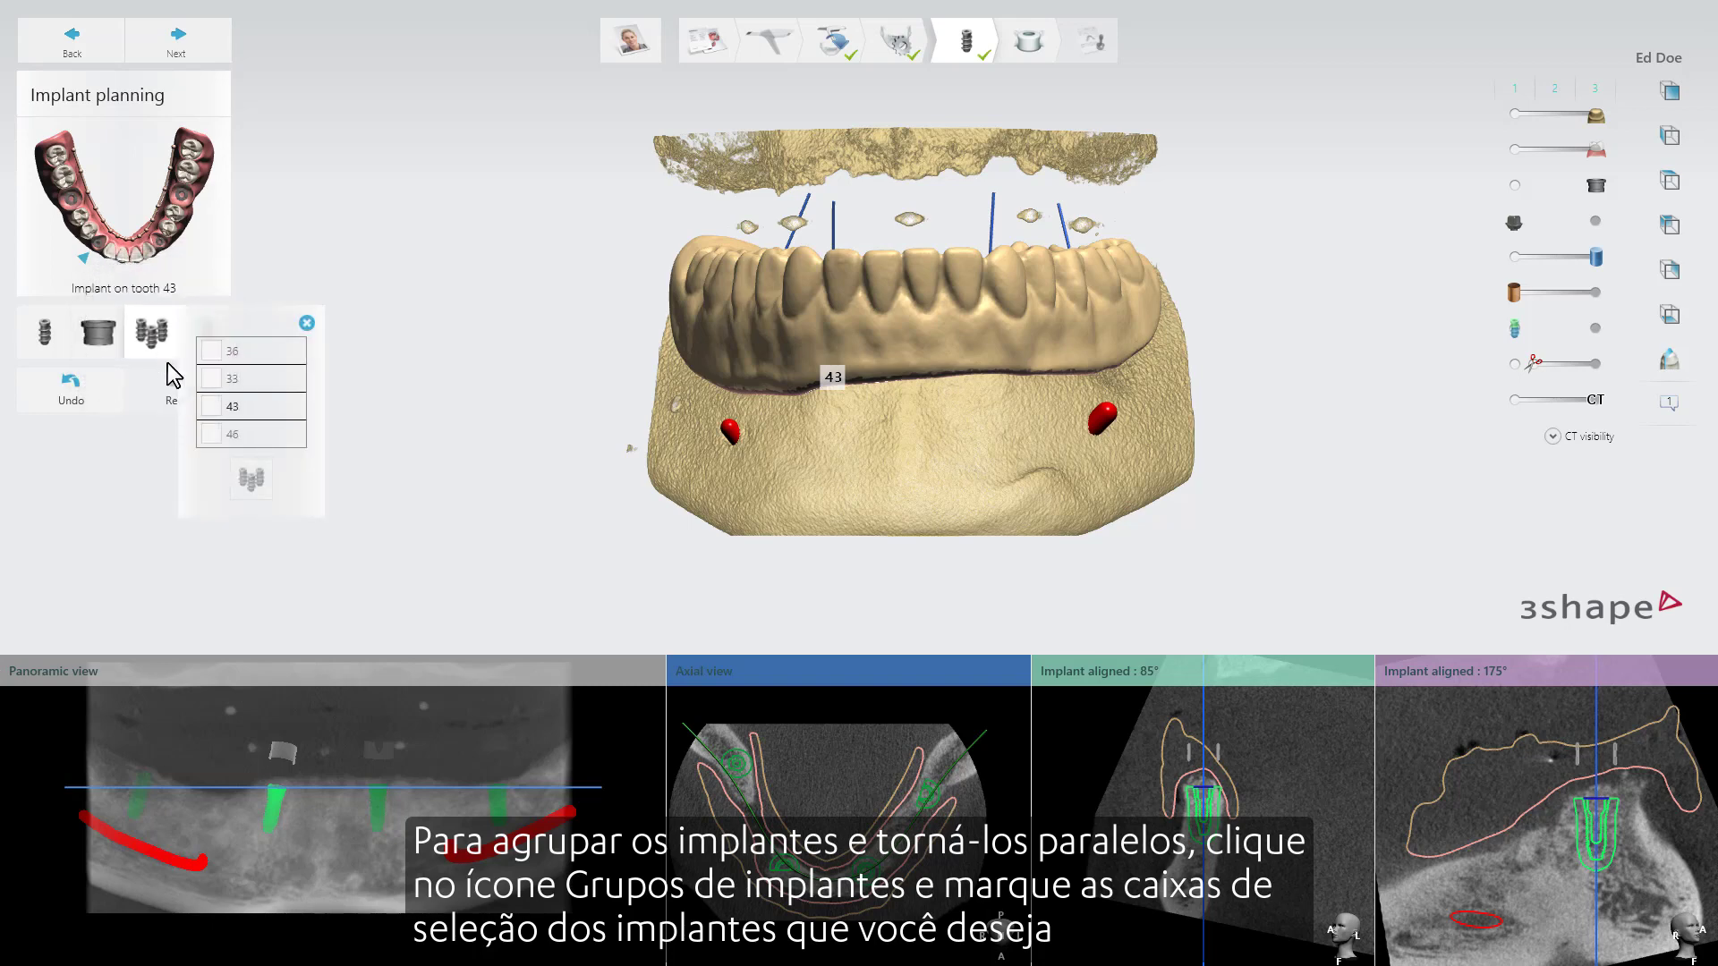
left_click(211, 378)
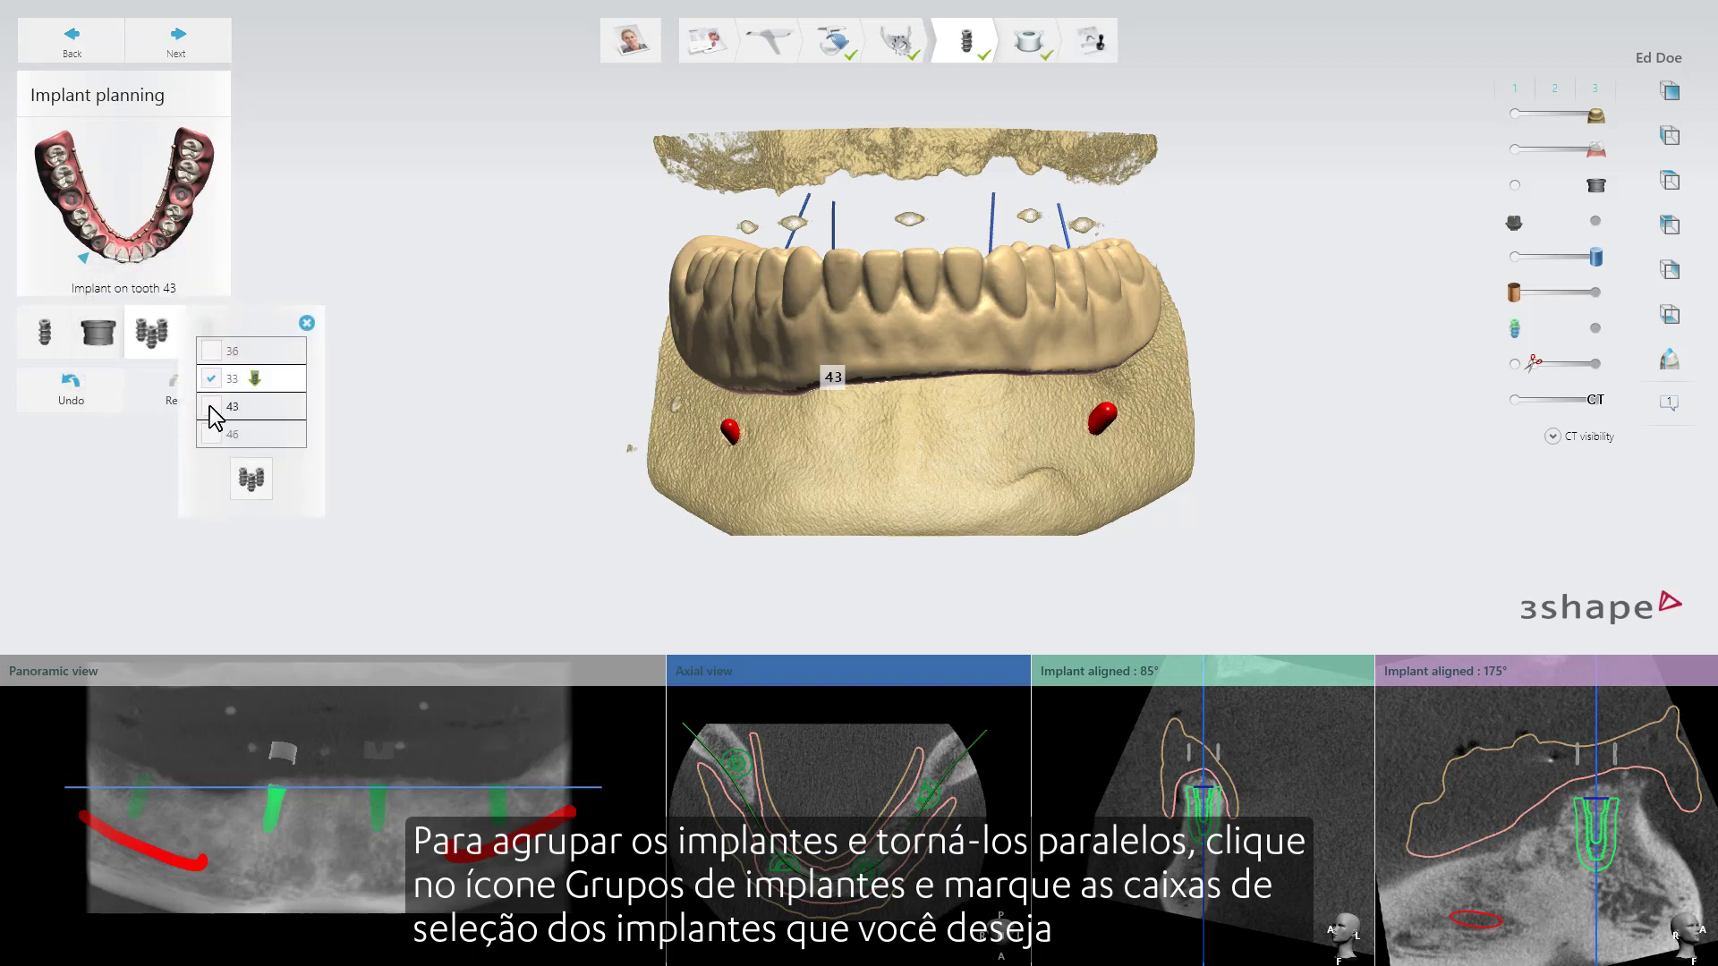
left_click(210, 408)
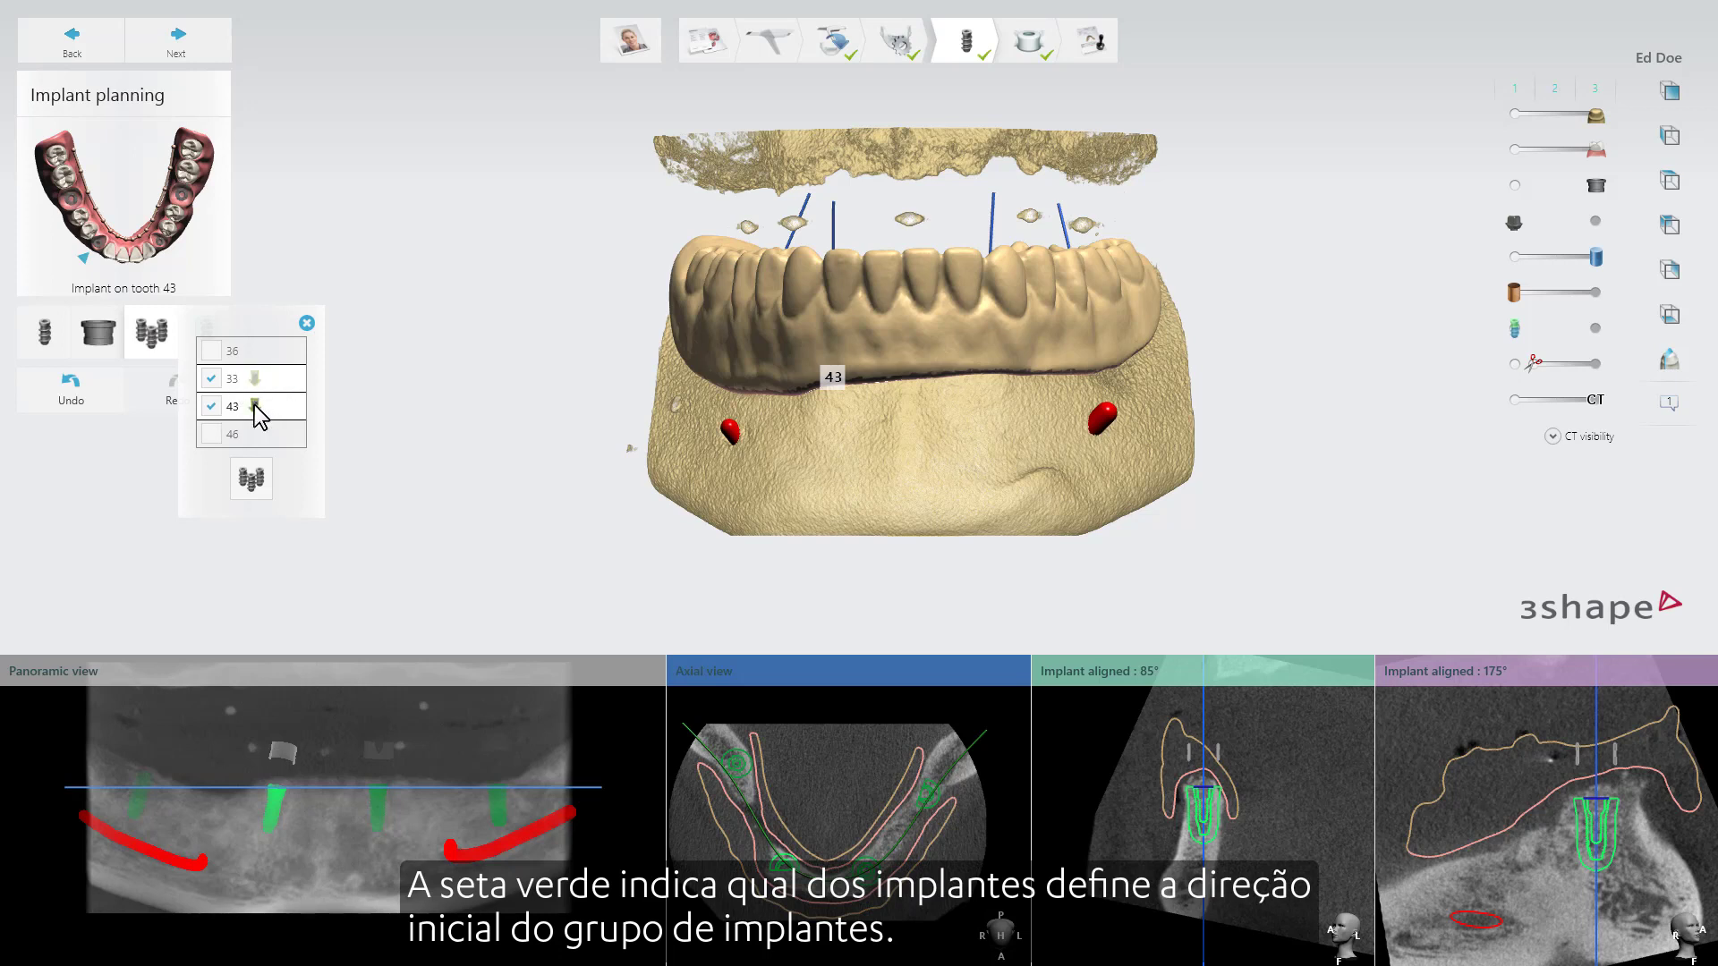
left_click(256, 409)
left_click(256, 381)
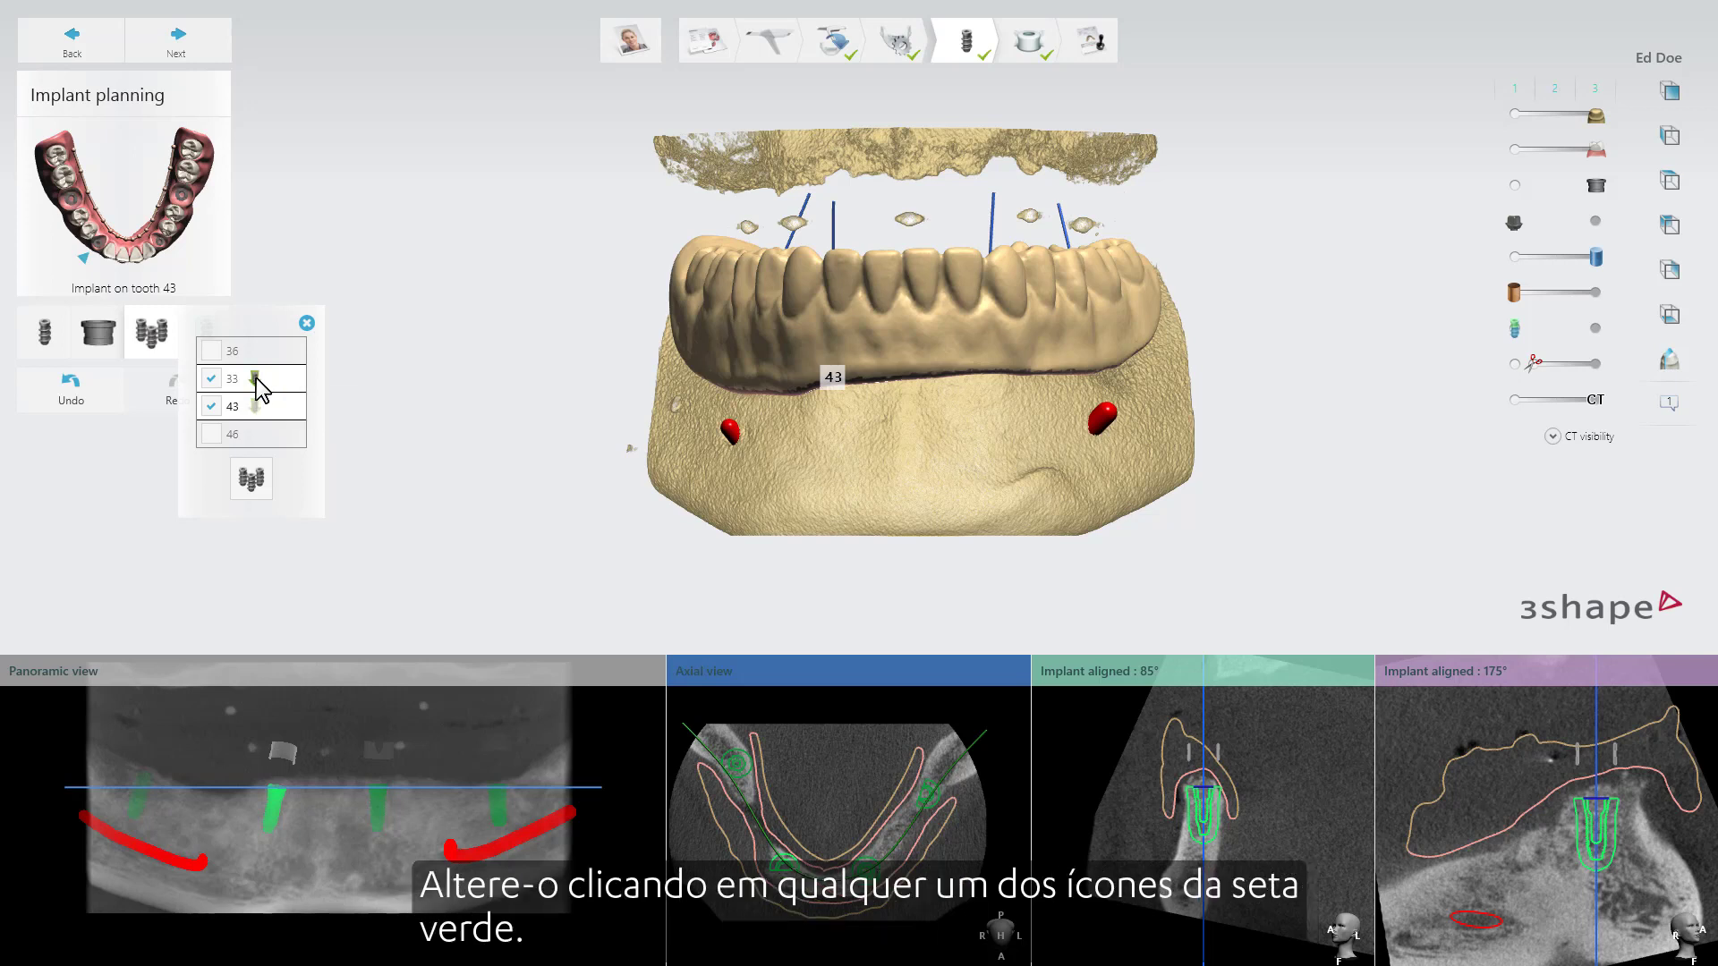
left_click(252, 479)
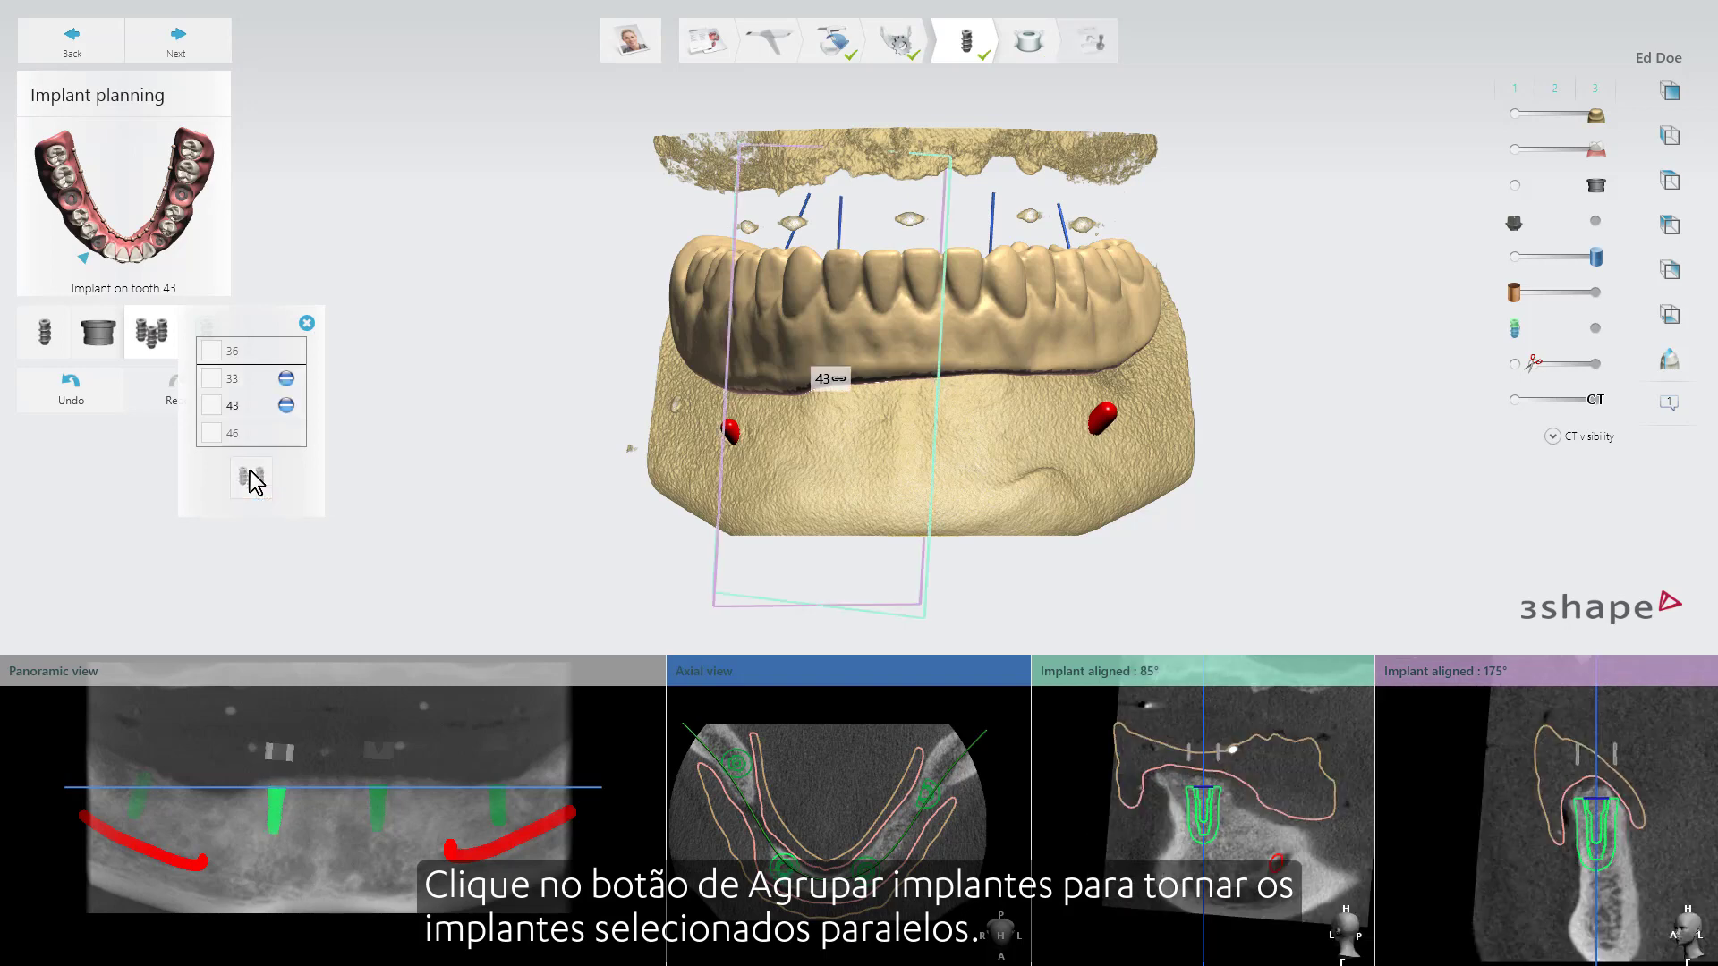
left_click(307, 324)
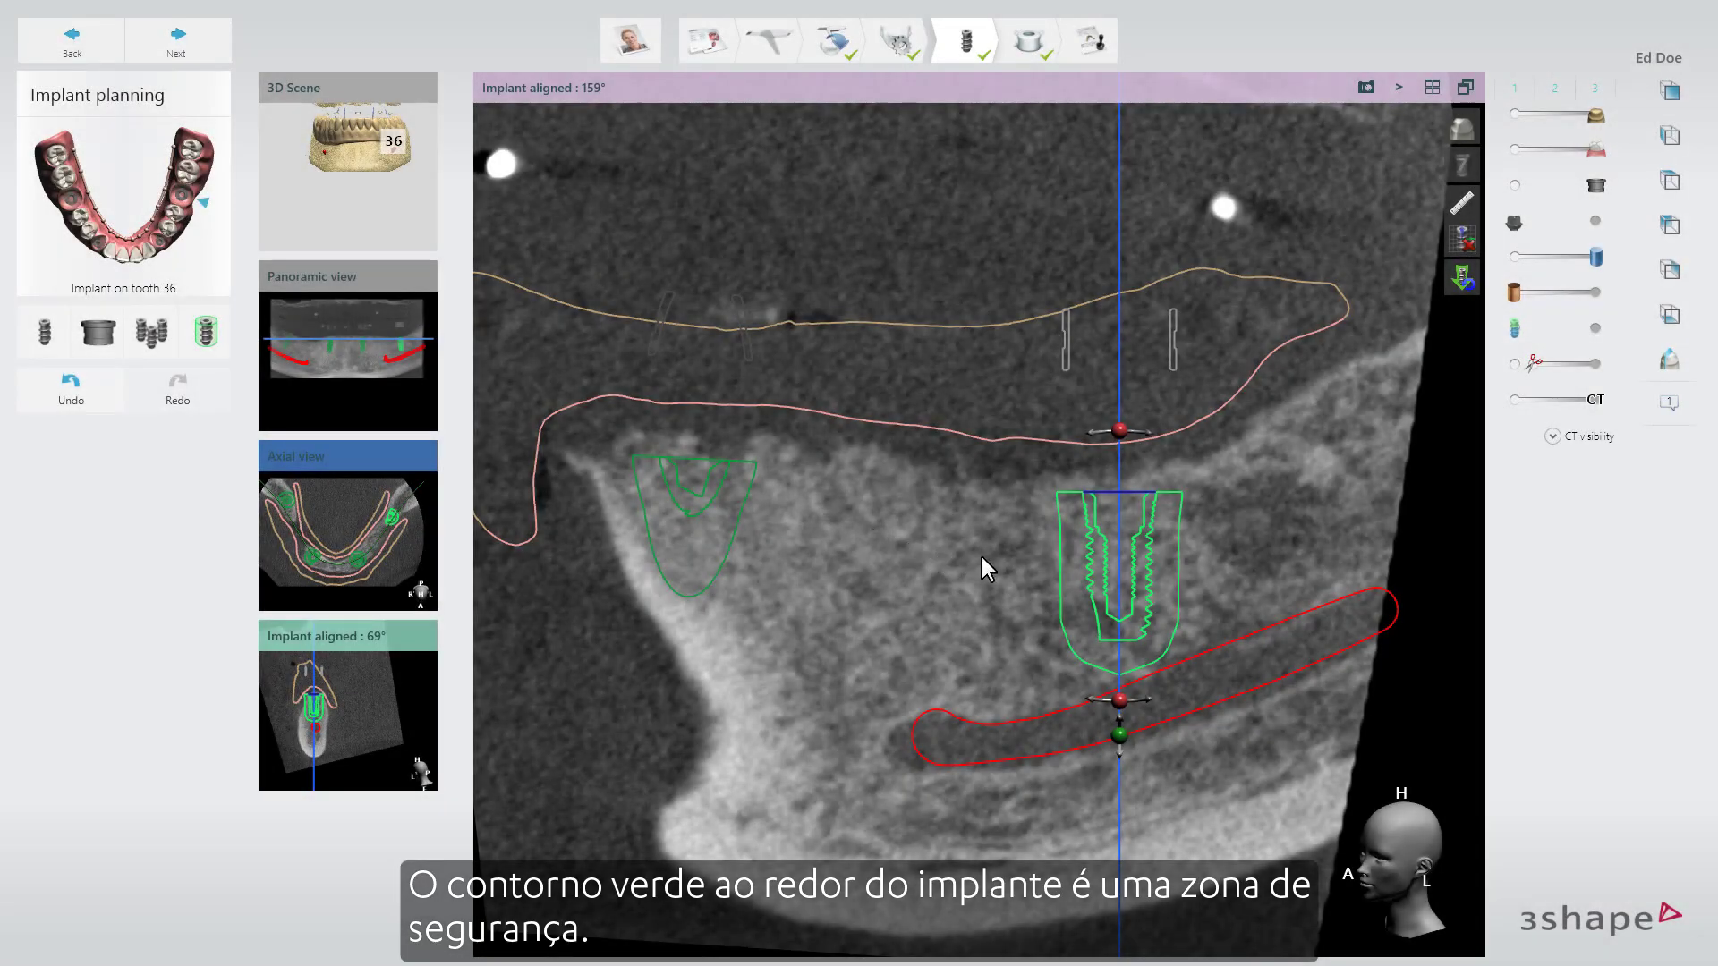
Step: Try moving the tooth 36 implant towards the mandibular nerve and against the neighbouring implant, and undo the moves
left_click_drag(1087, 562, 1088, 577)
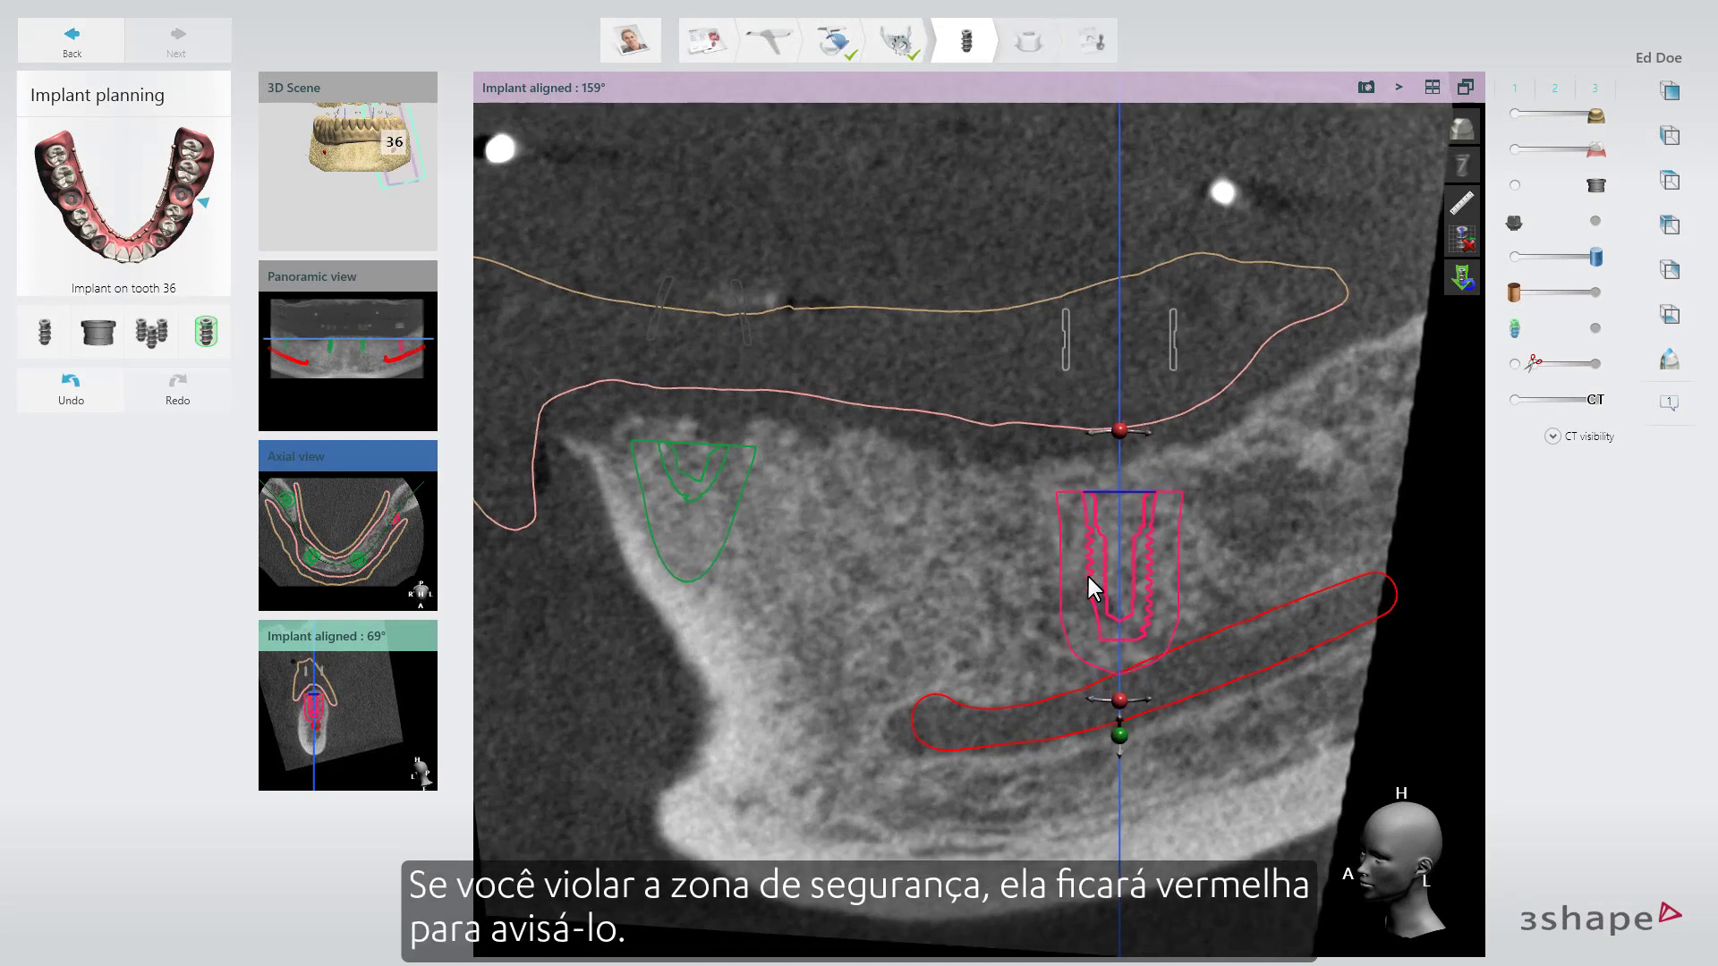
left_click_drag(1086, 573, 770, 539)
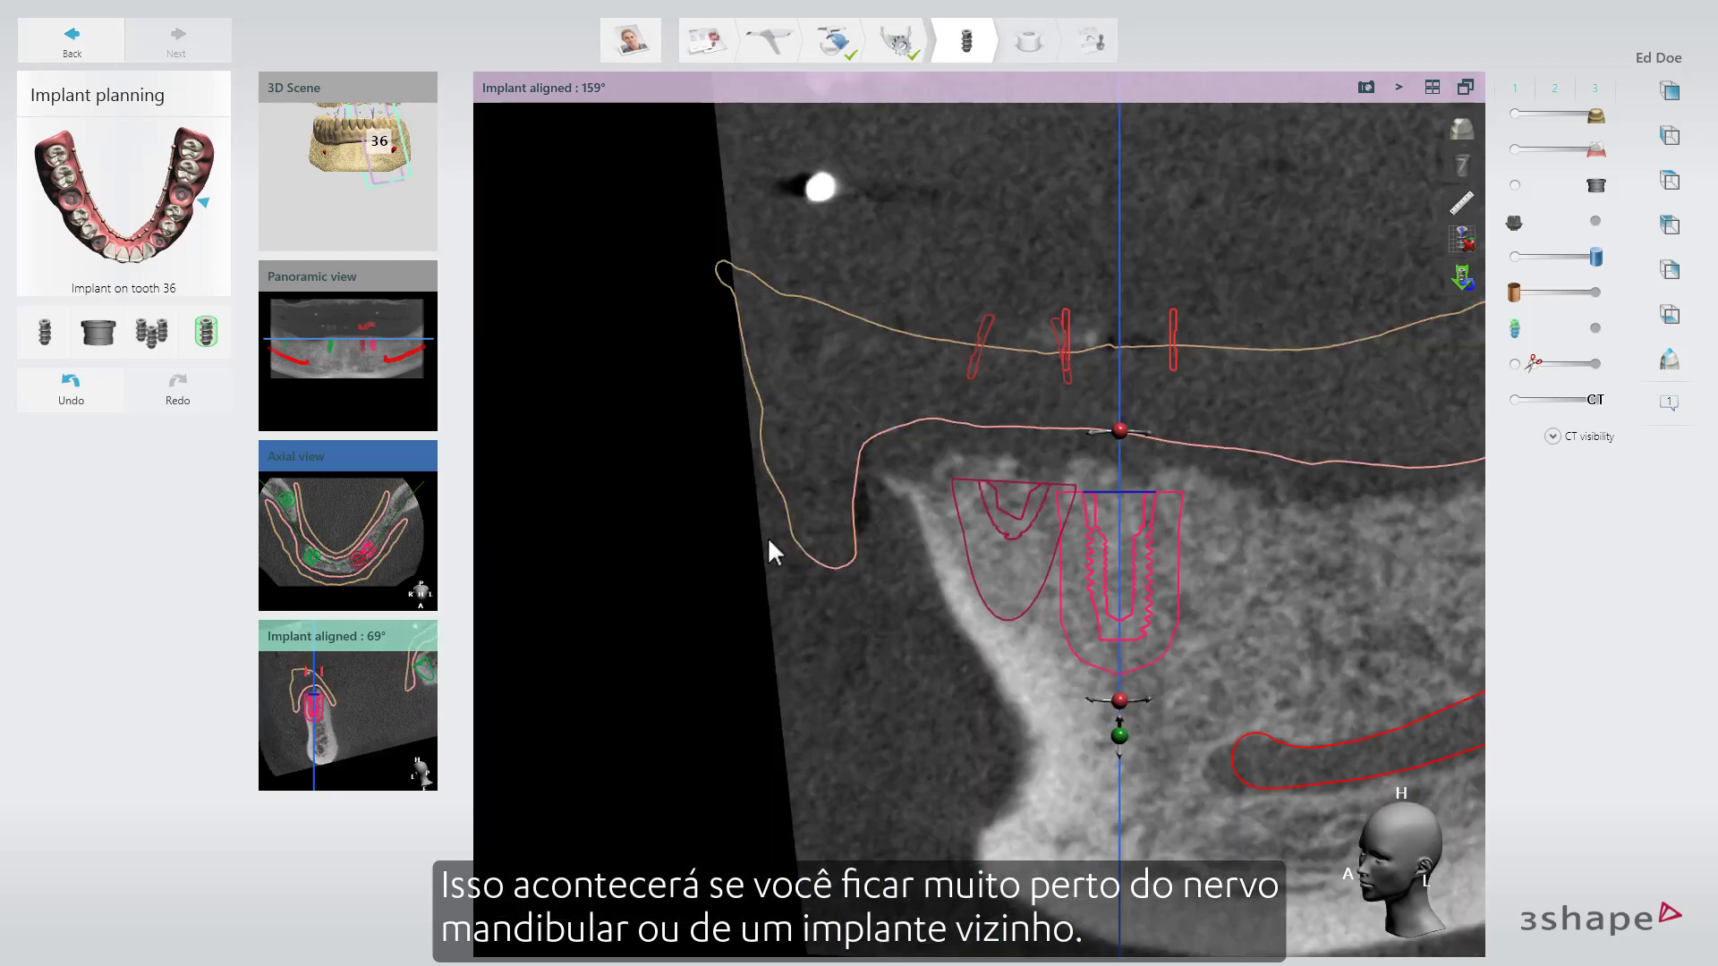
left_click(72, 391)
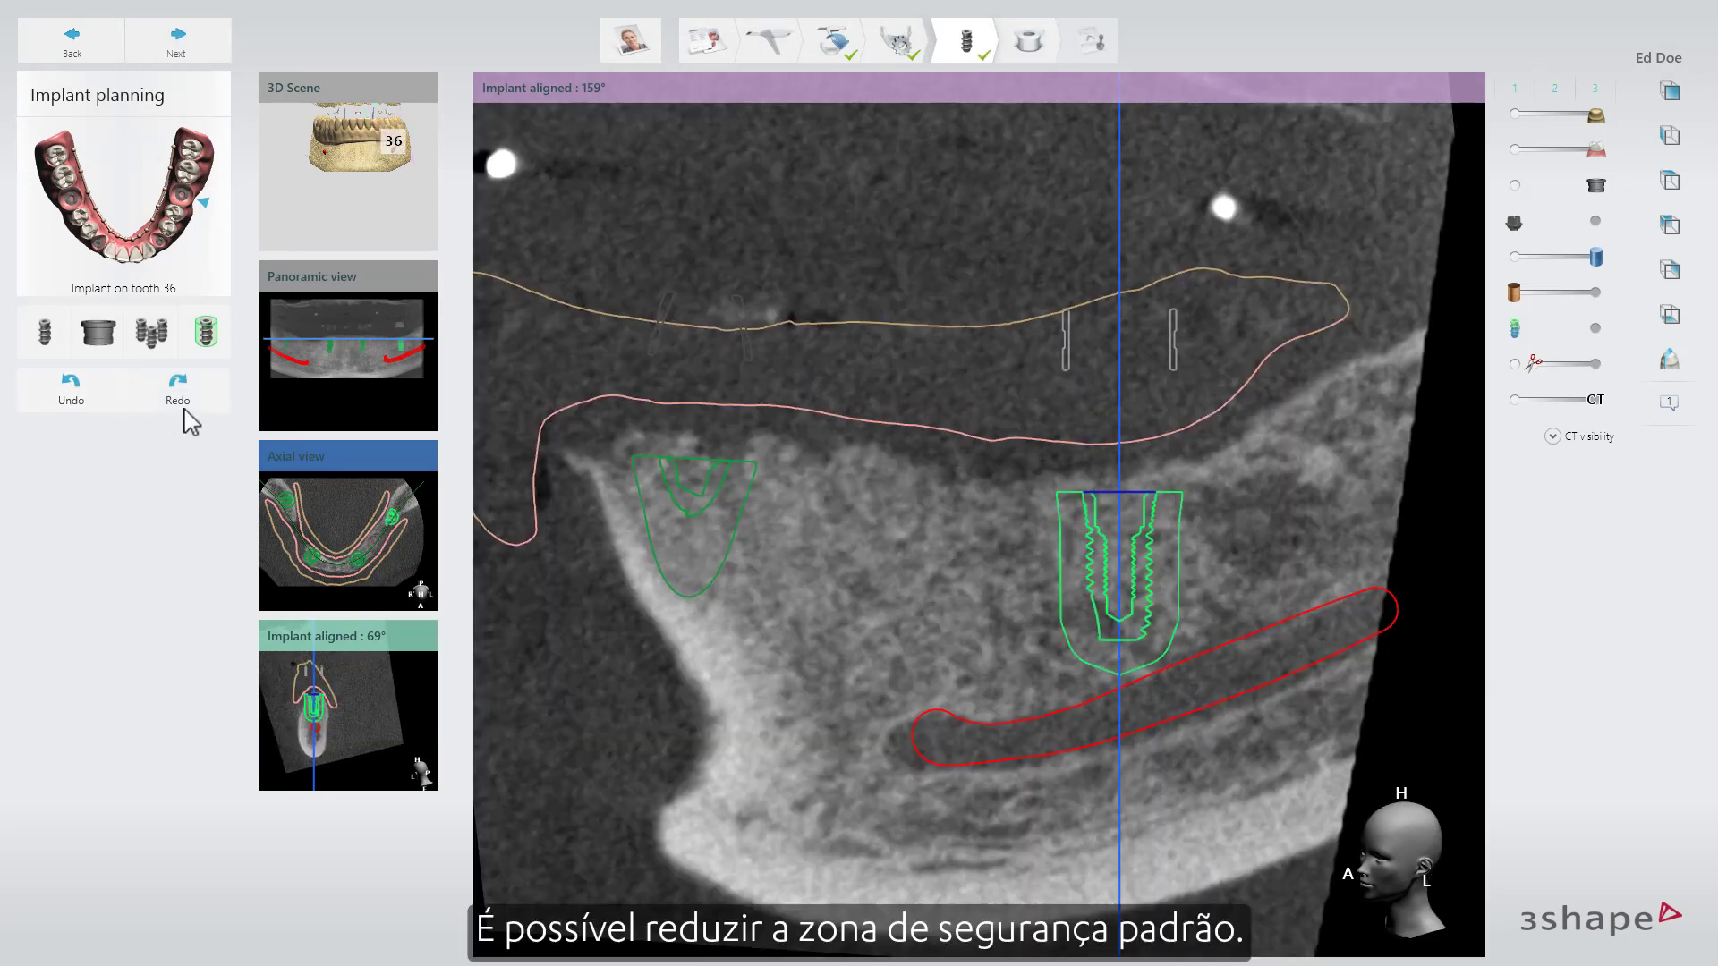
Step: Try a custom safety zone on the tooth 36 implant with radial distance 1.50 and apical distance 2.00, and switch it off
left_click(208, 333)
left_click(398, 332)
left_click(398, 332)
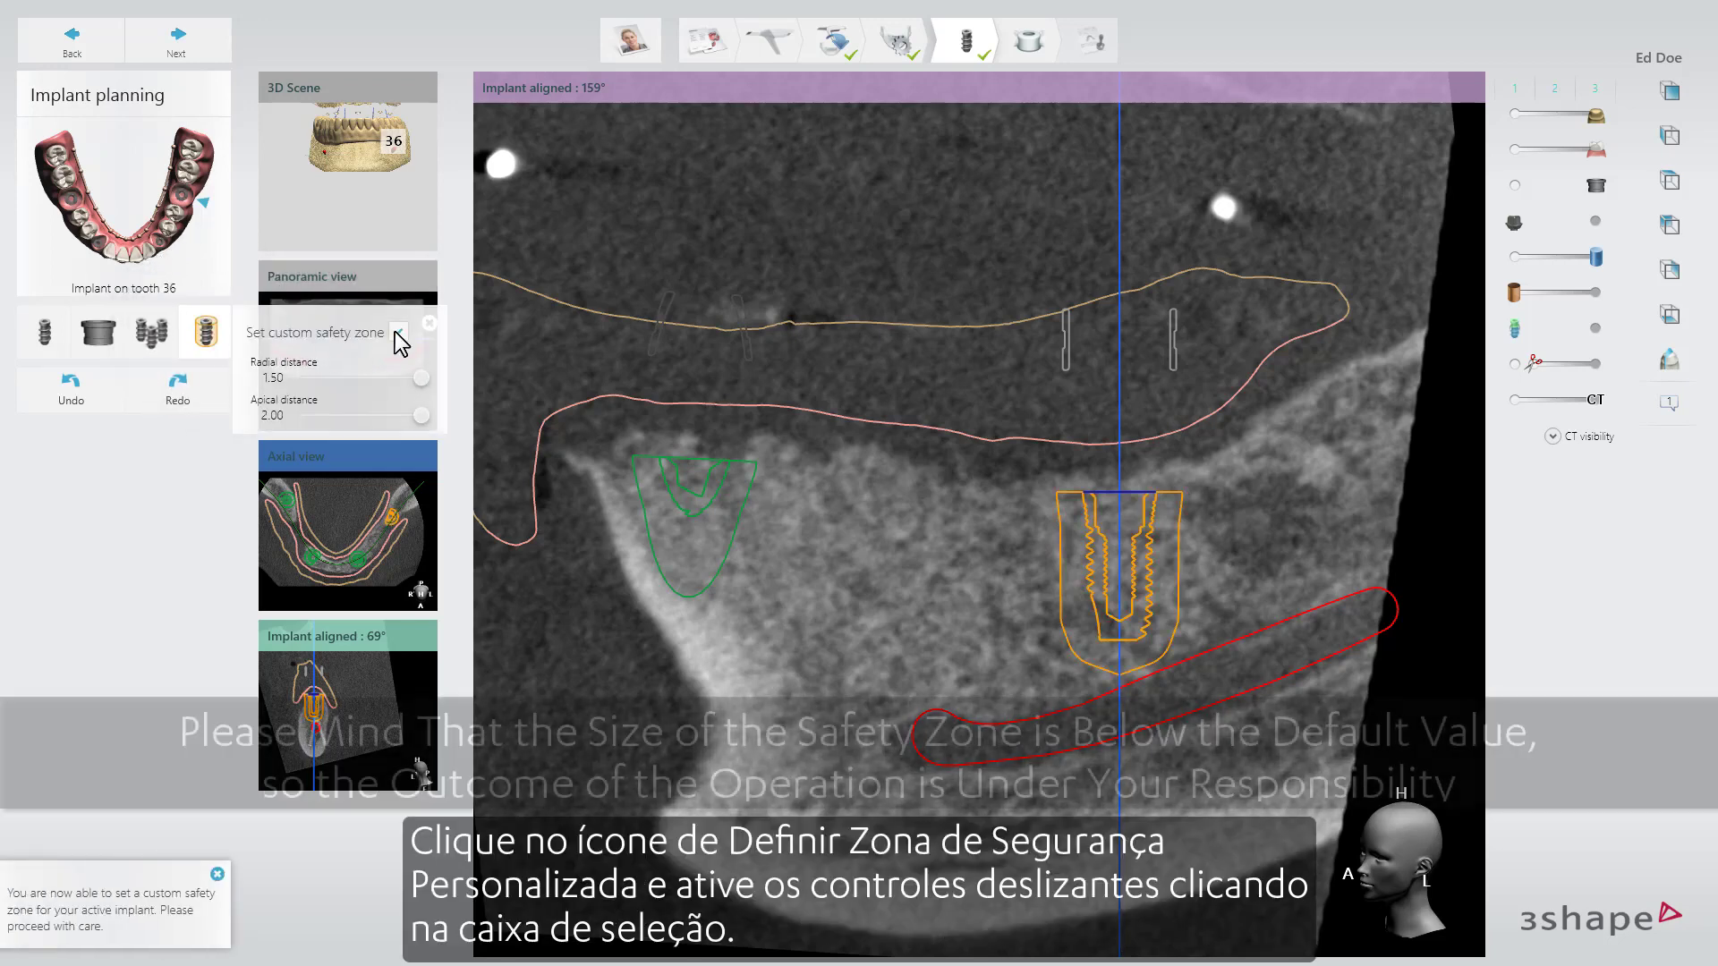
left_click_drag(418, 378, 431, 422)
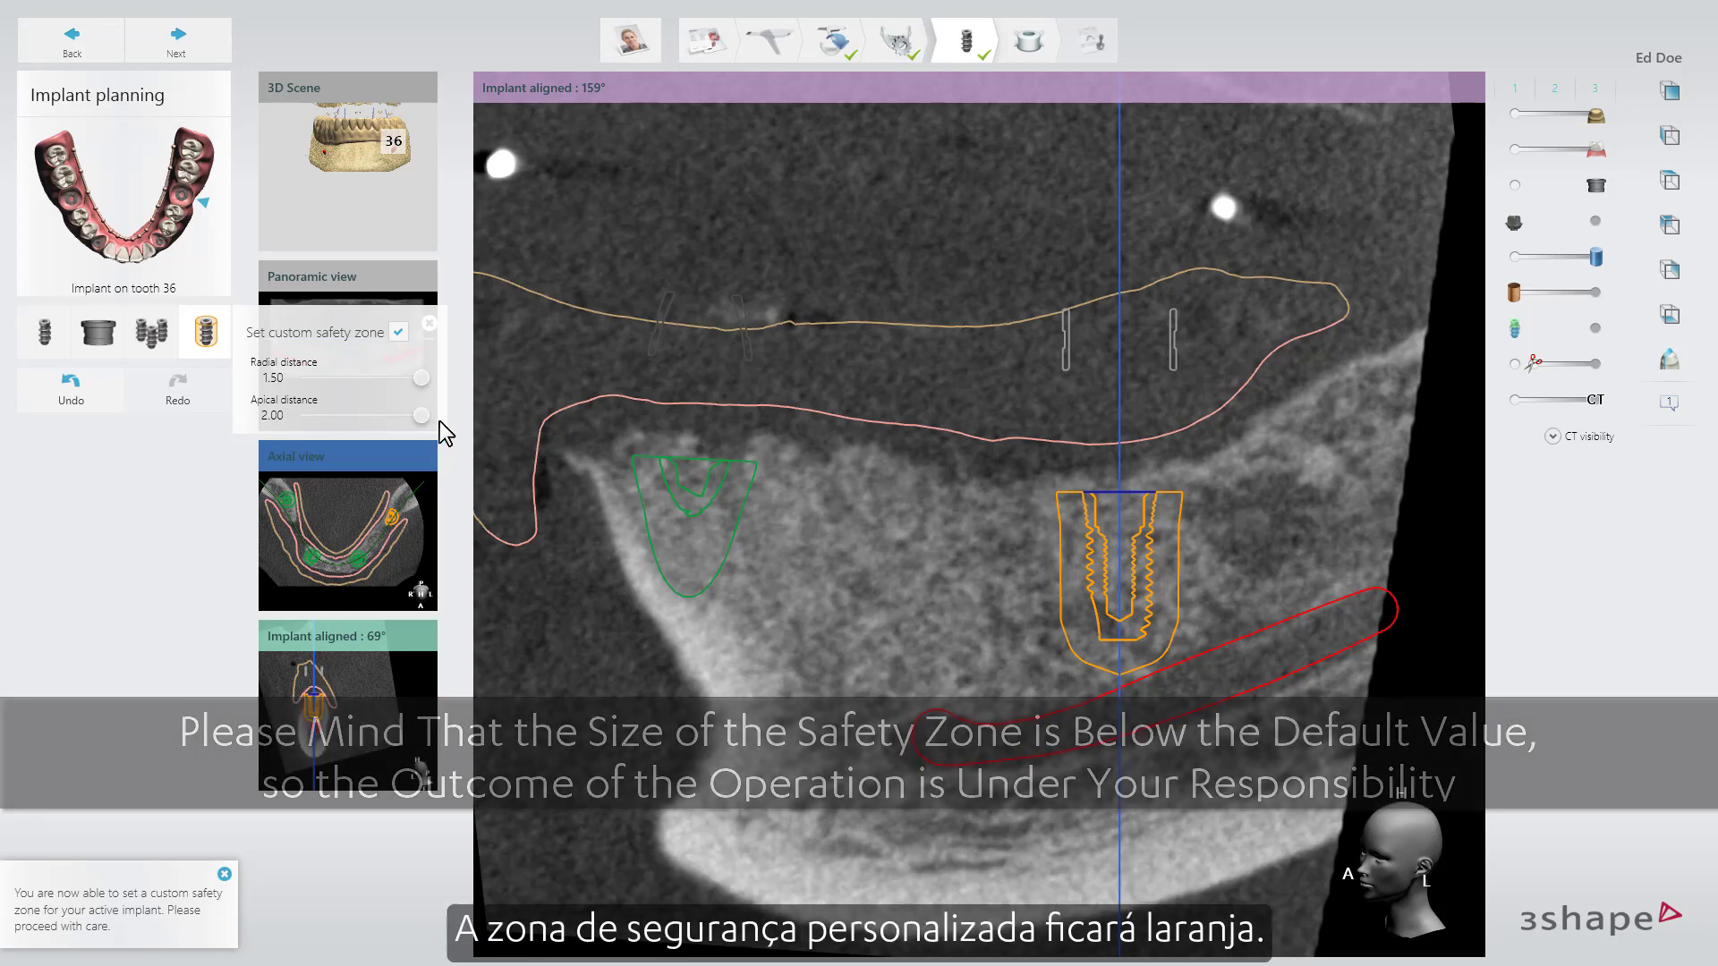
left_click(399, 332)
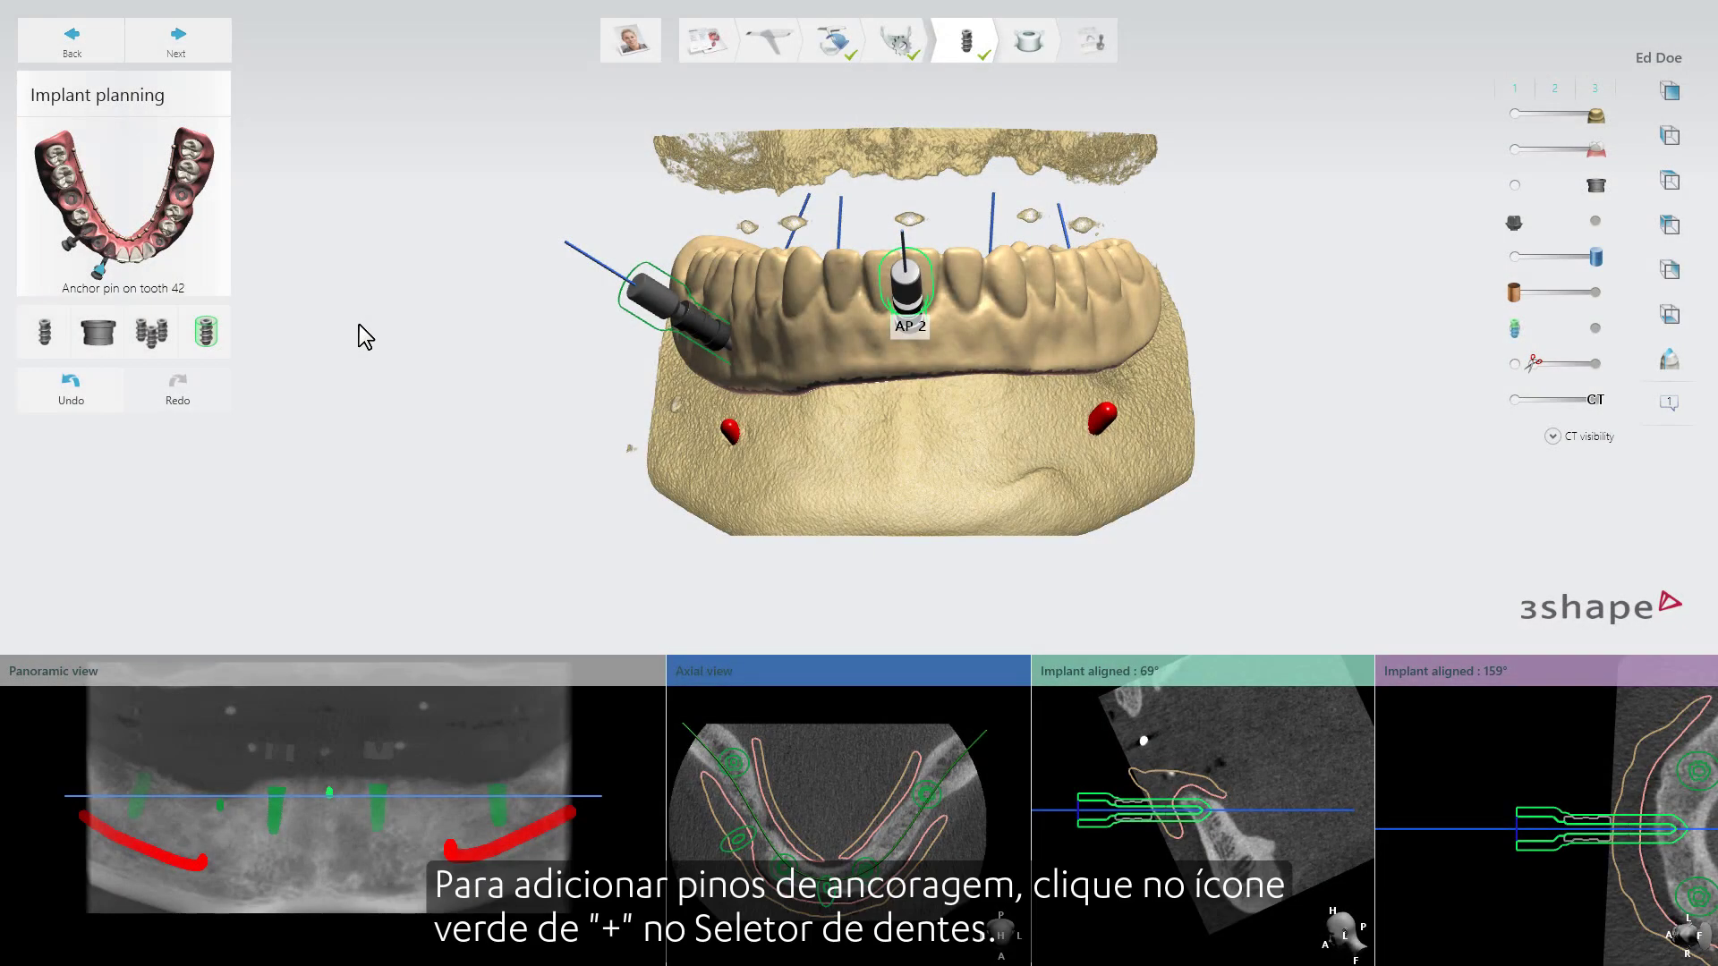
Step: Add an Avinent Anchor Pin of 1.6 mm diameter and 26.0 mm length at tooth 34
left_click(171, 232)
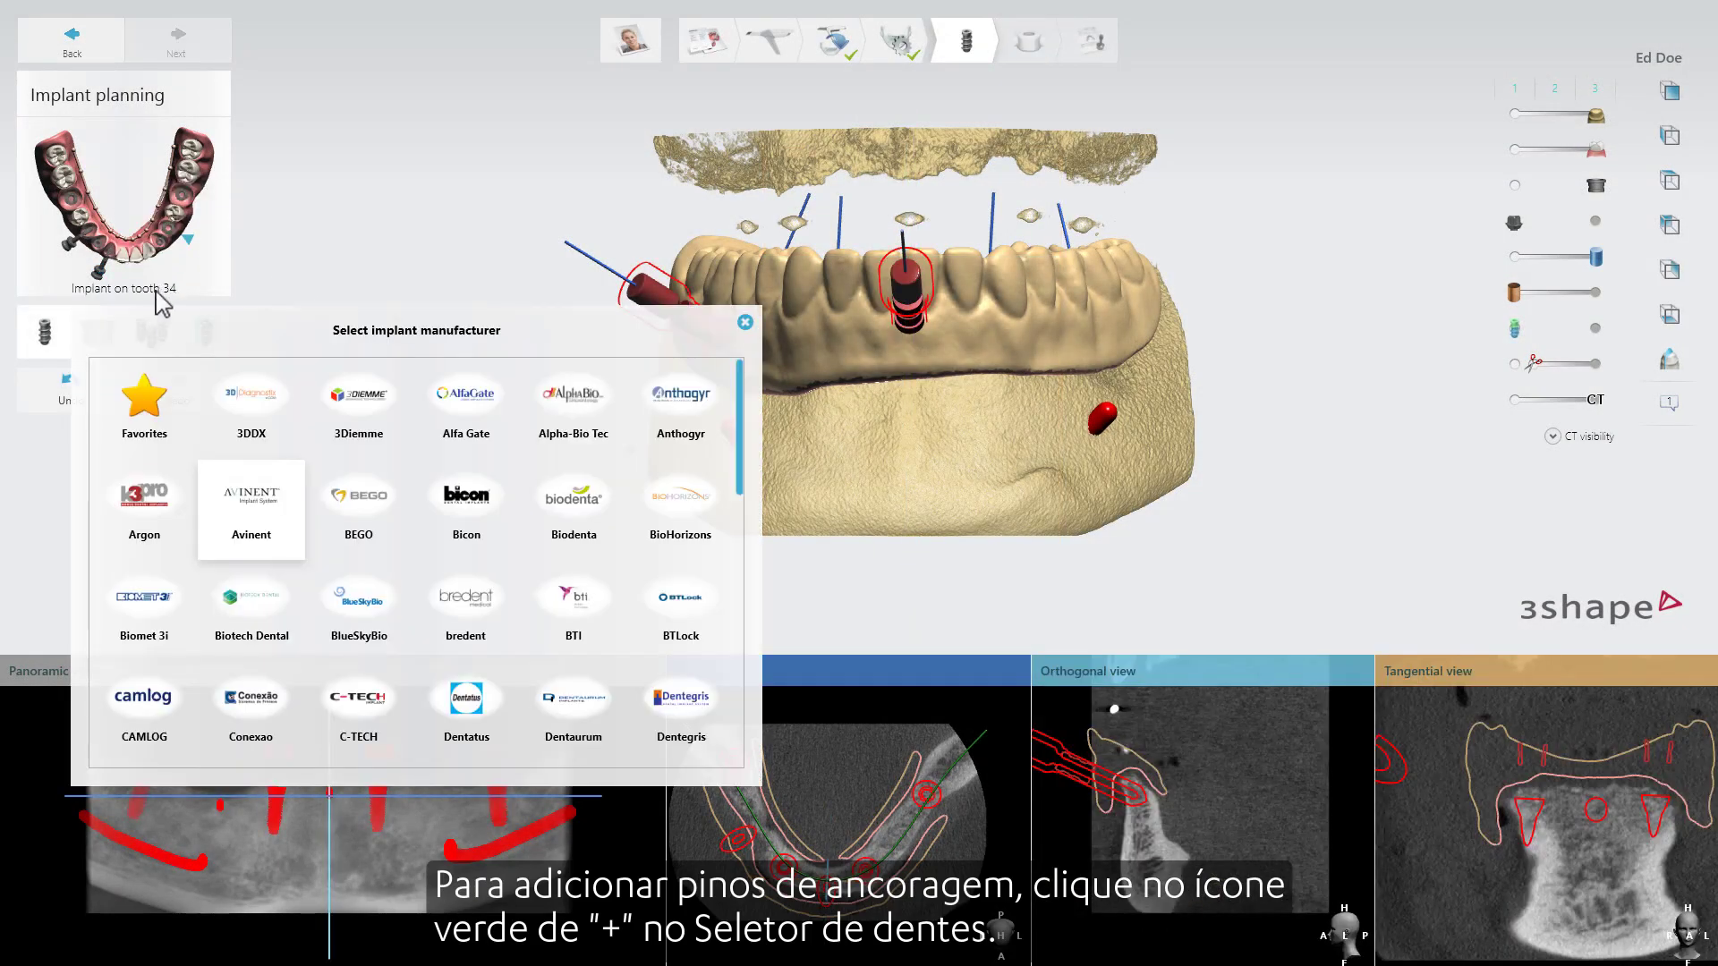
left_click(255, 497)
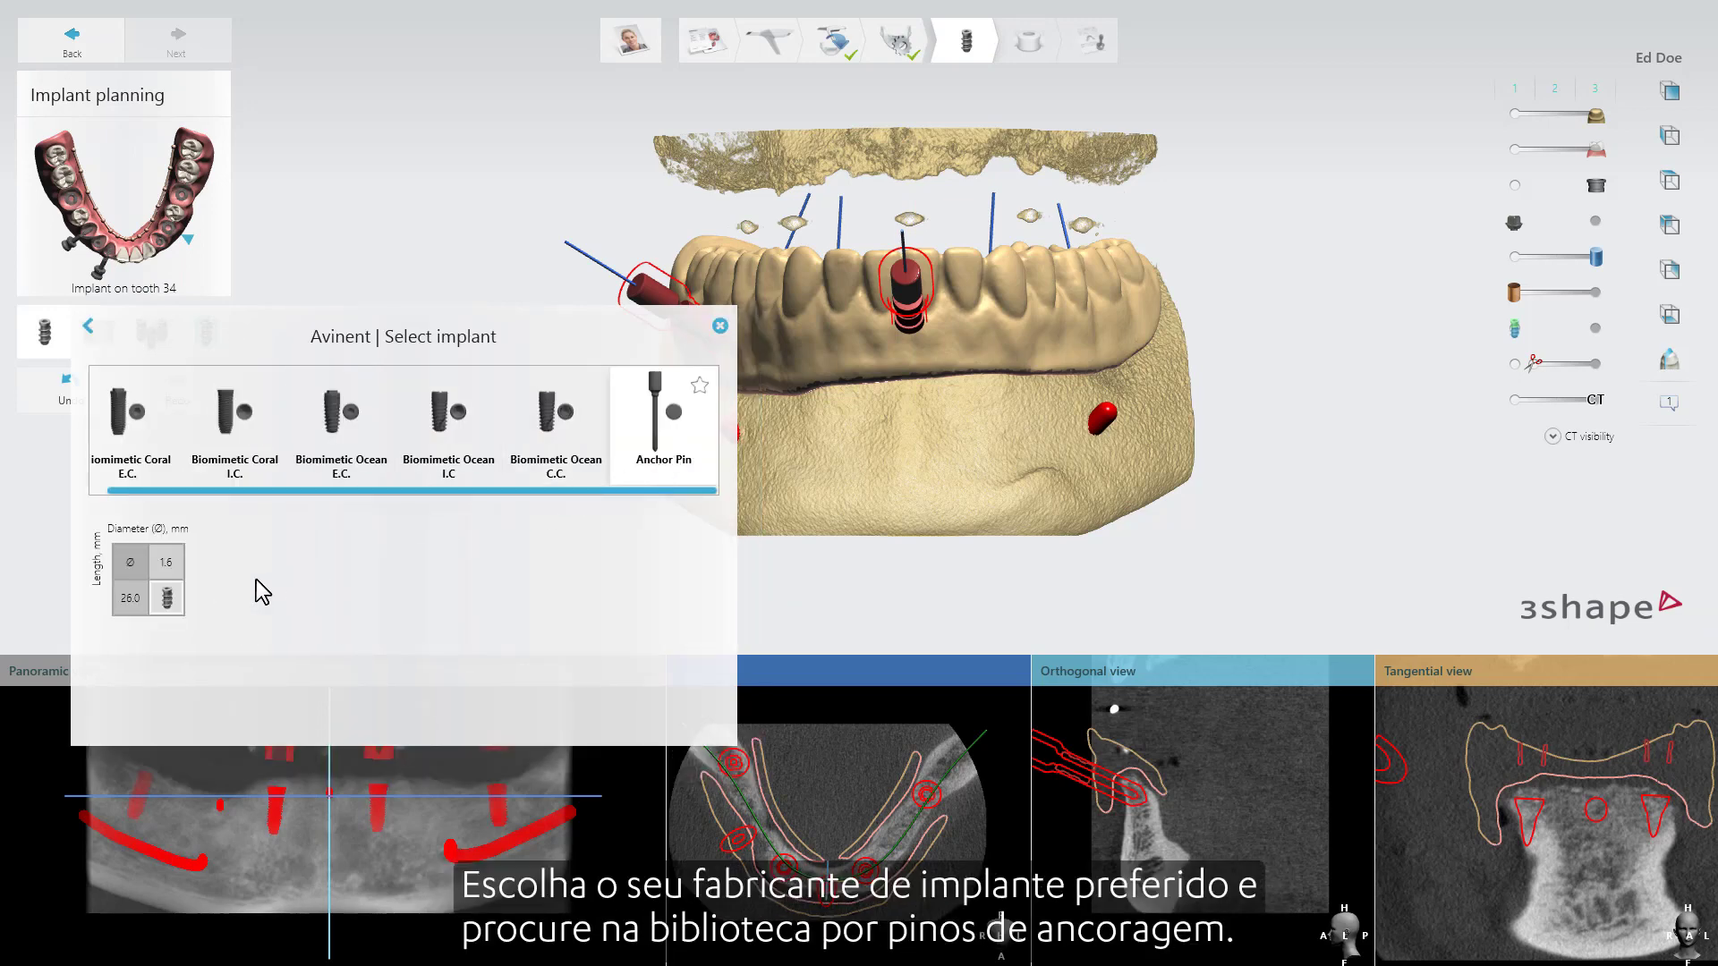
left_click(176, 600)
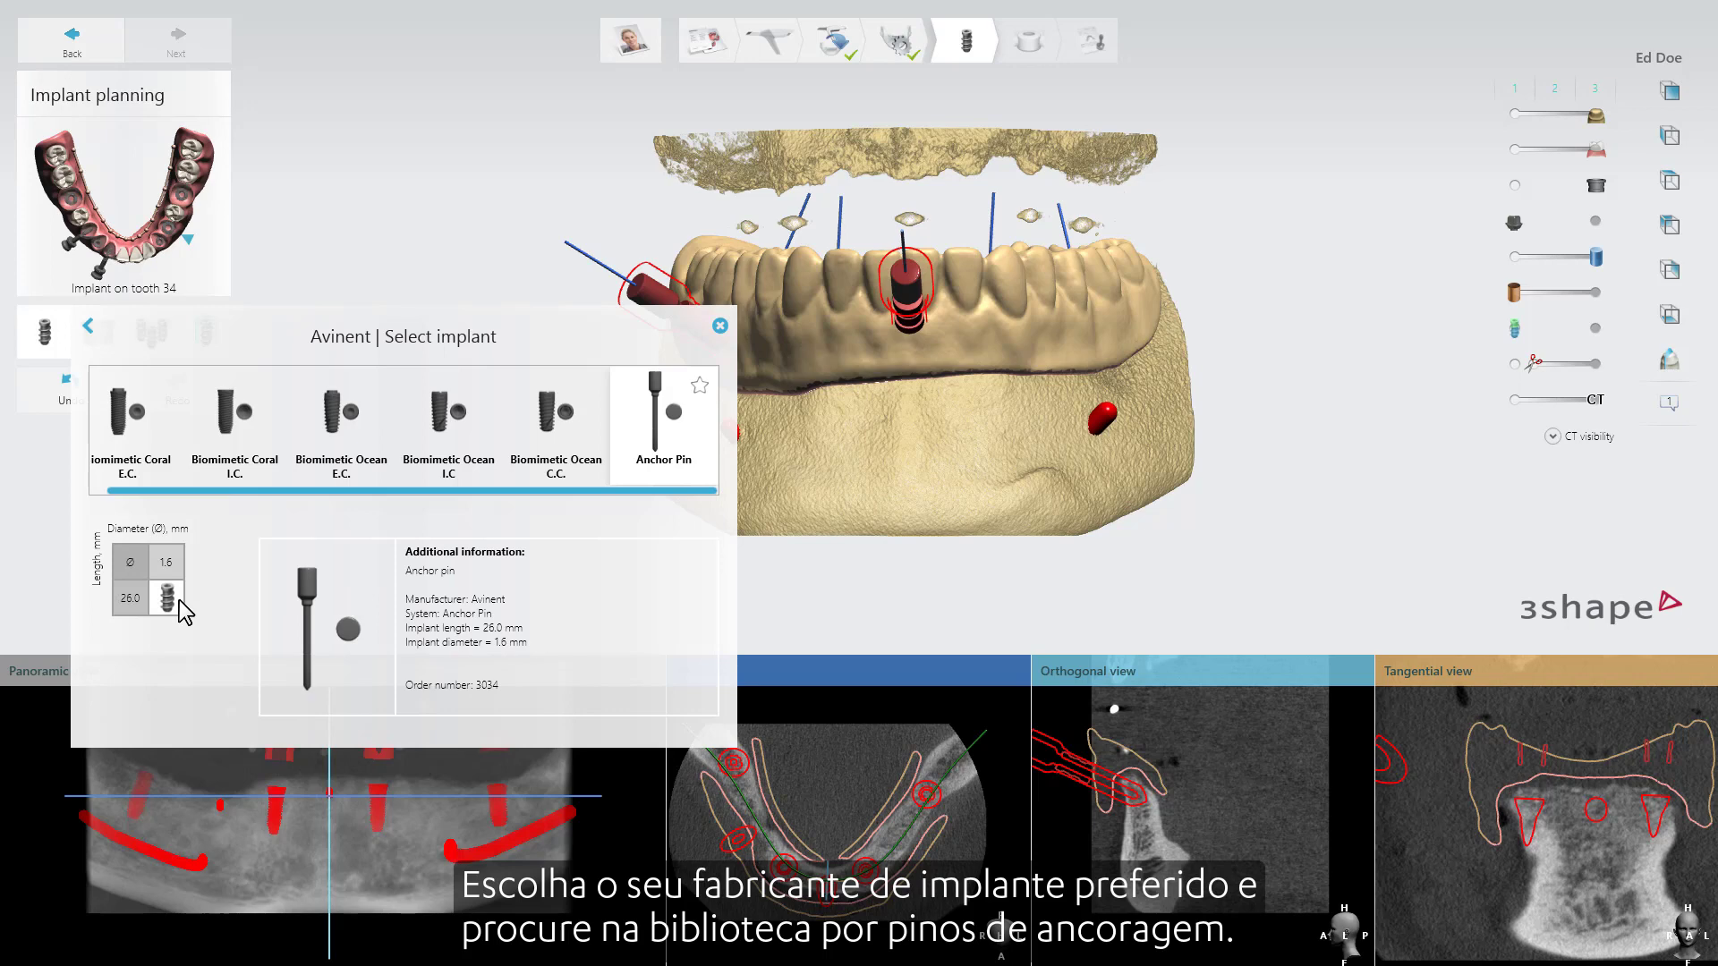
left_click(179, 599)
left_click(720, 326)
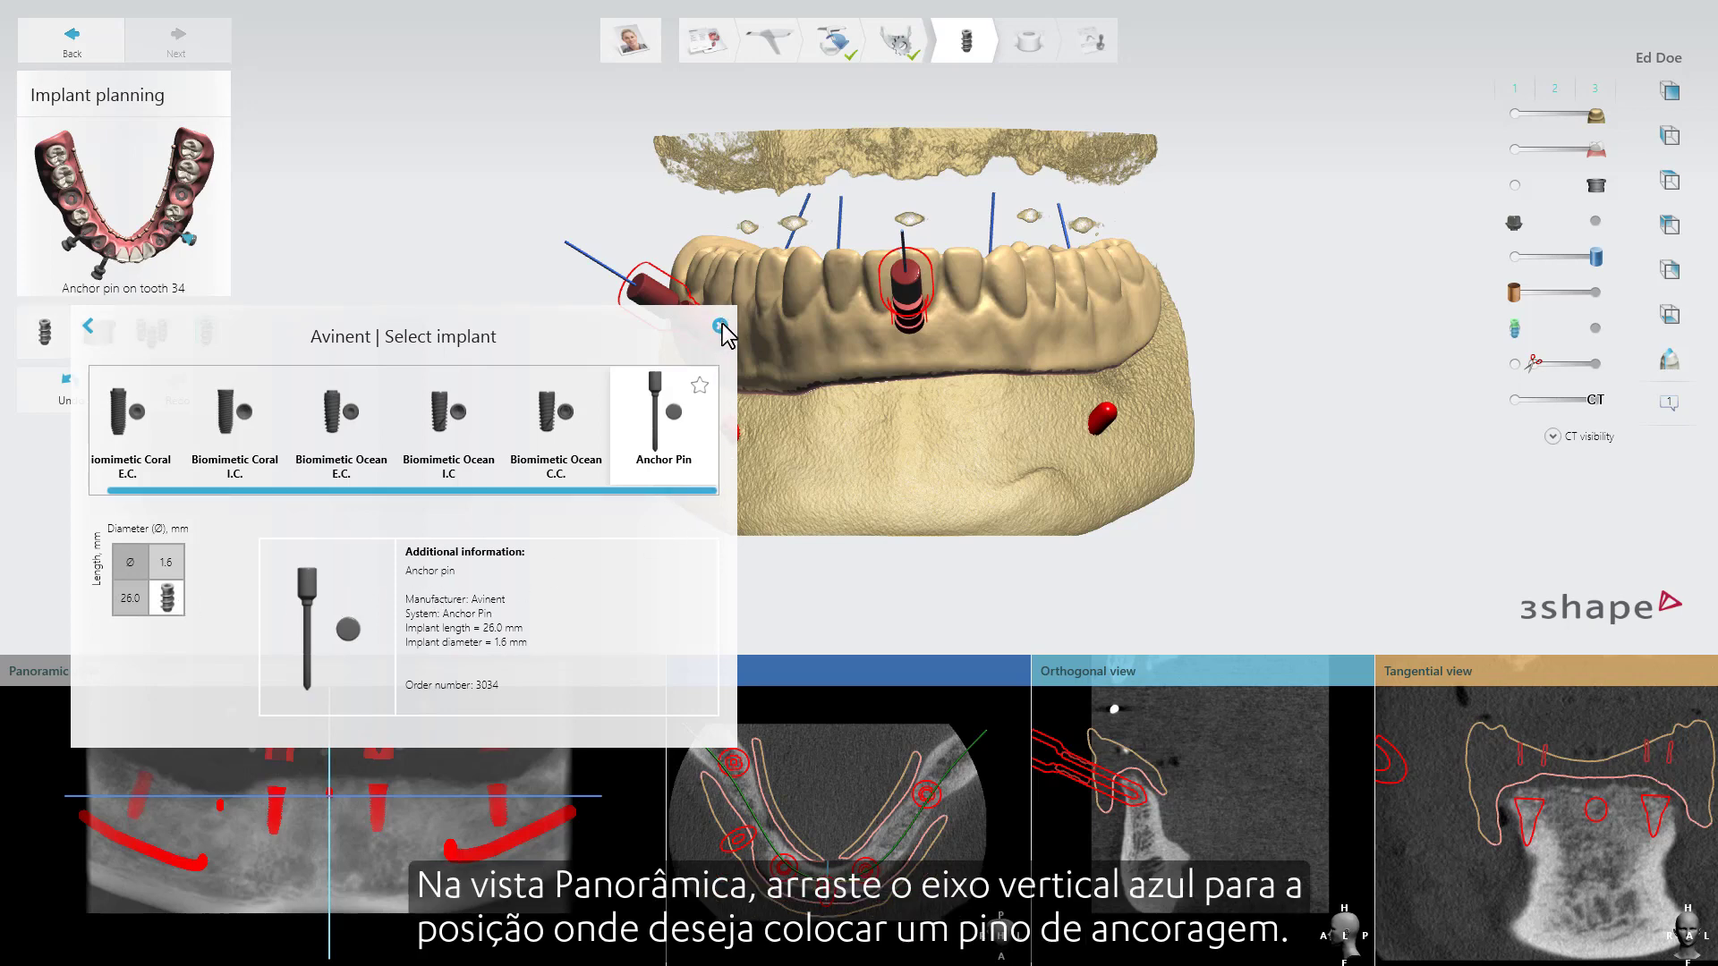
Step: Place the anchor pin in the bone at tooth 34 from the Orthogonal view and adjust its inclination
left_click_drag(332, 796, 433, 798)
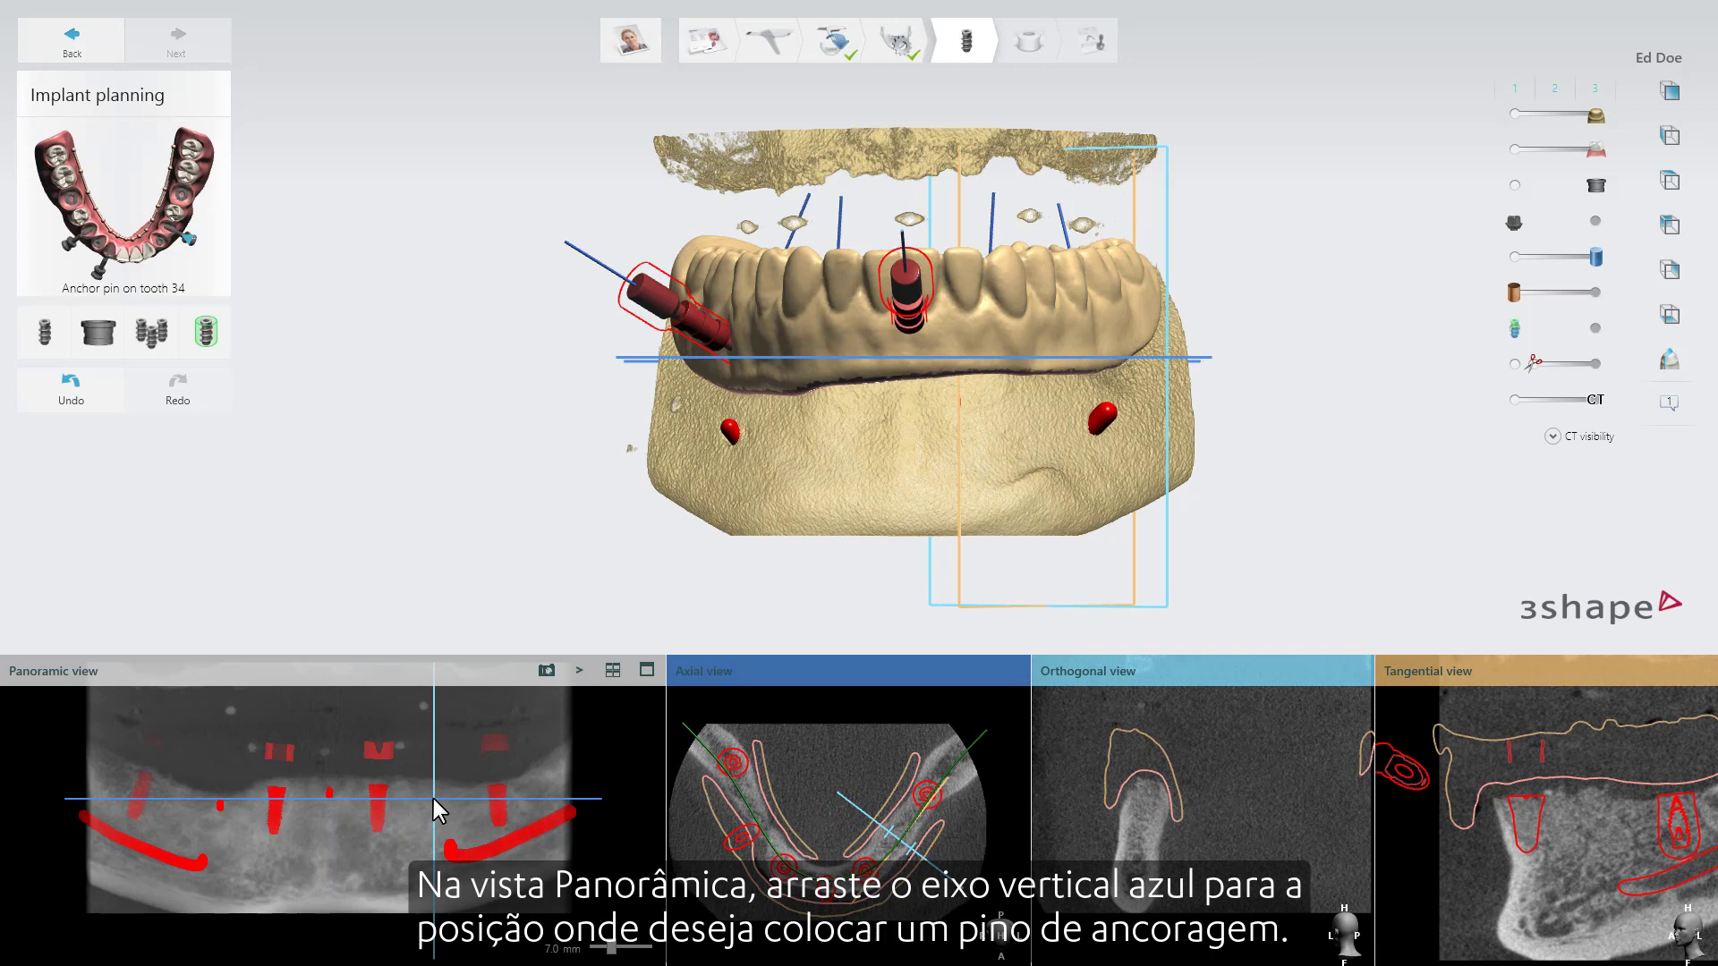
left_click(1117, 804)
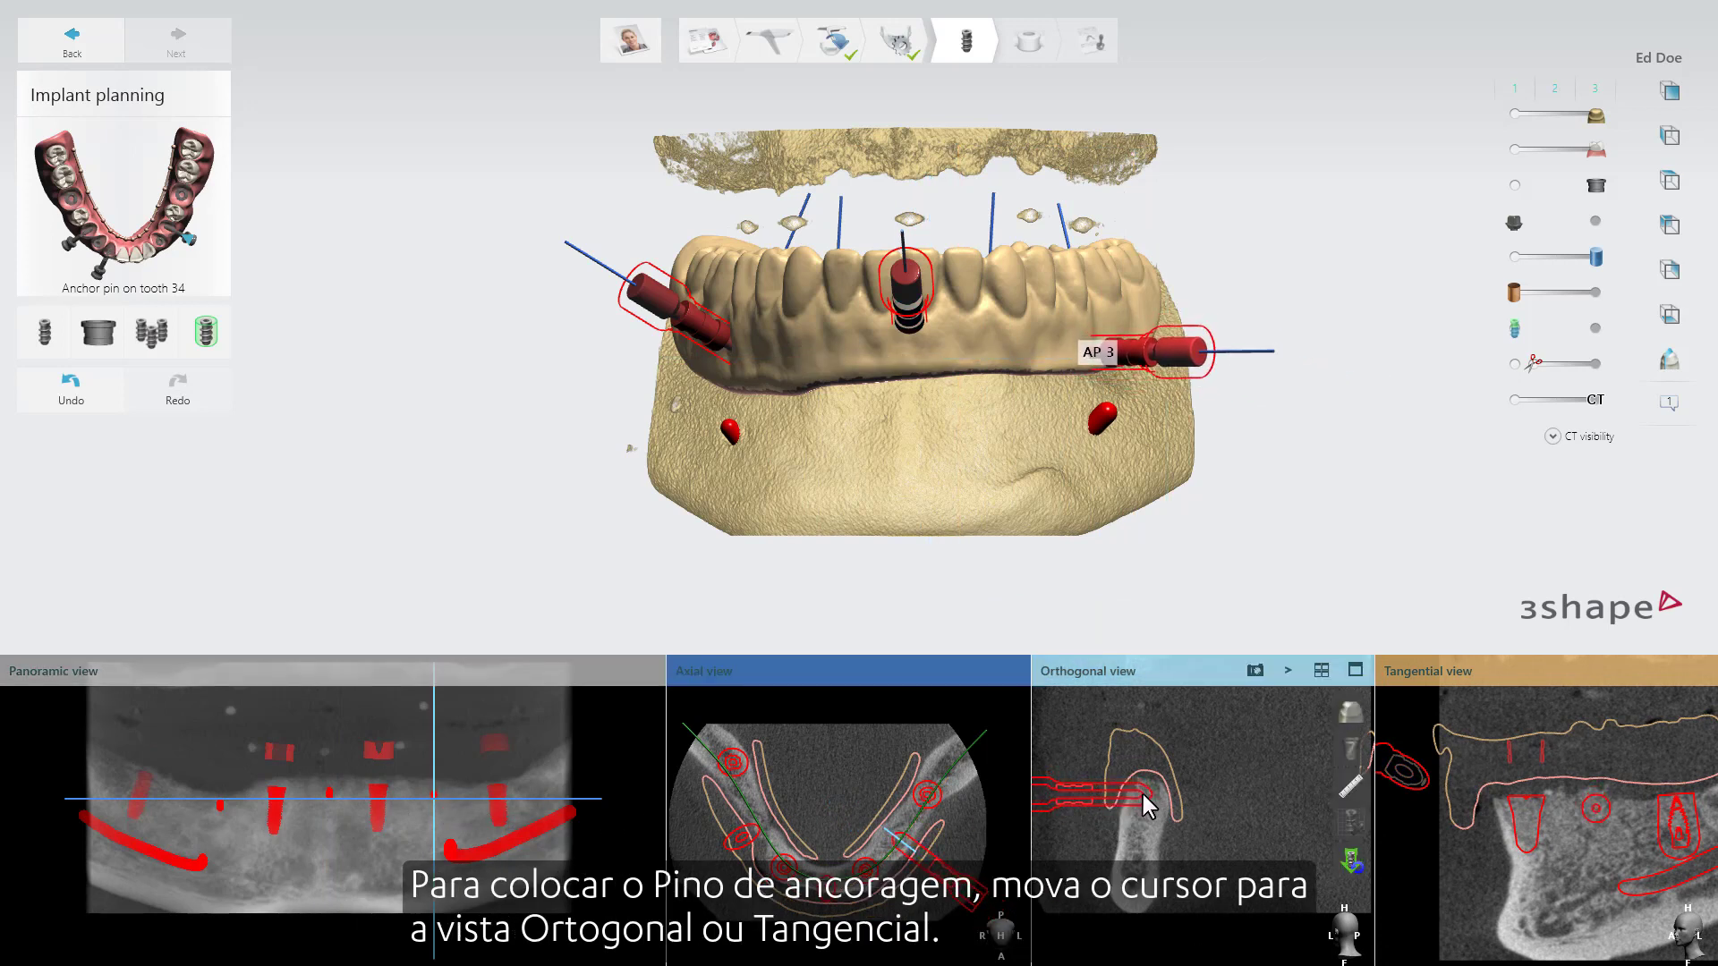
left_click(1142, 795)
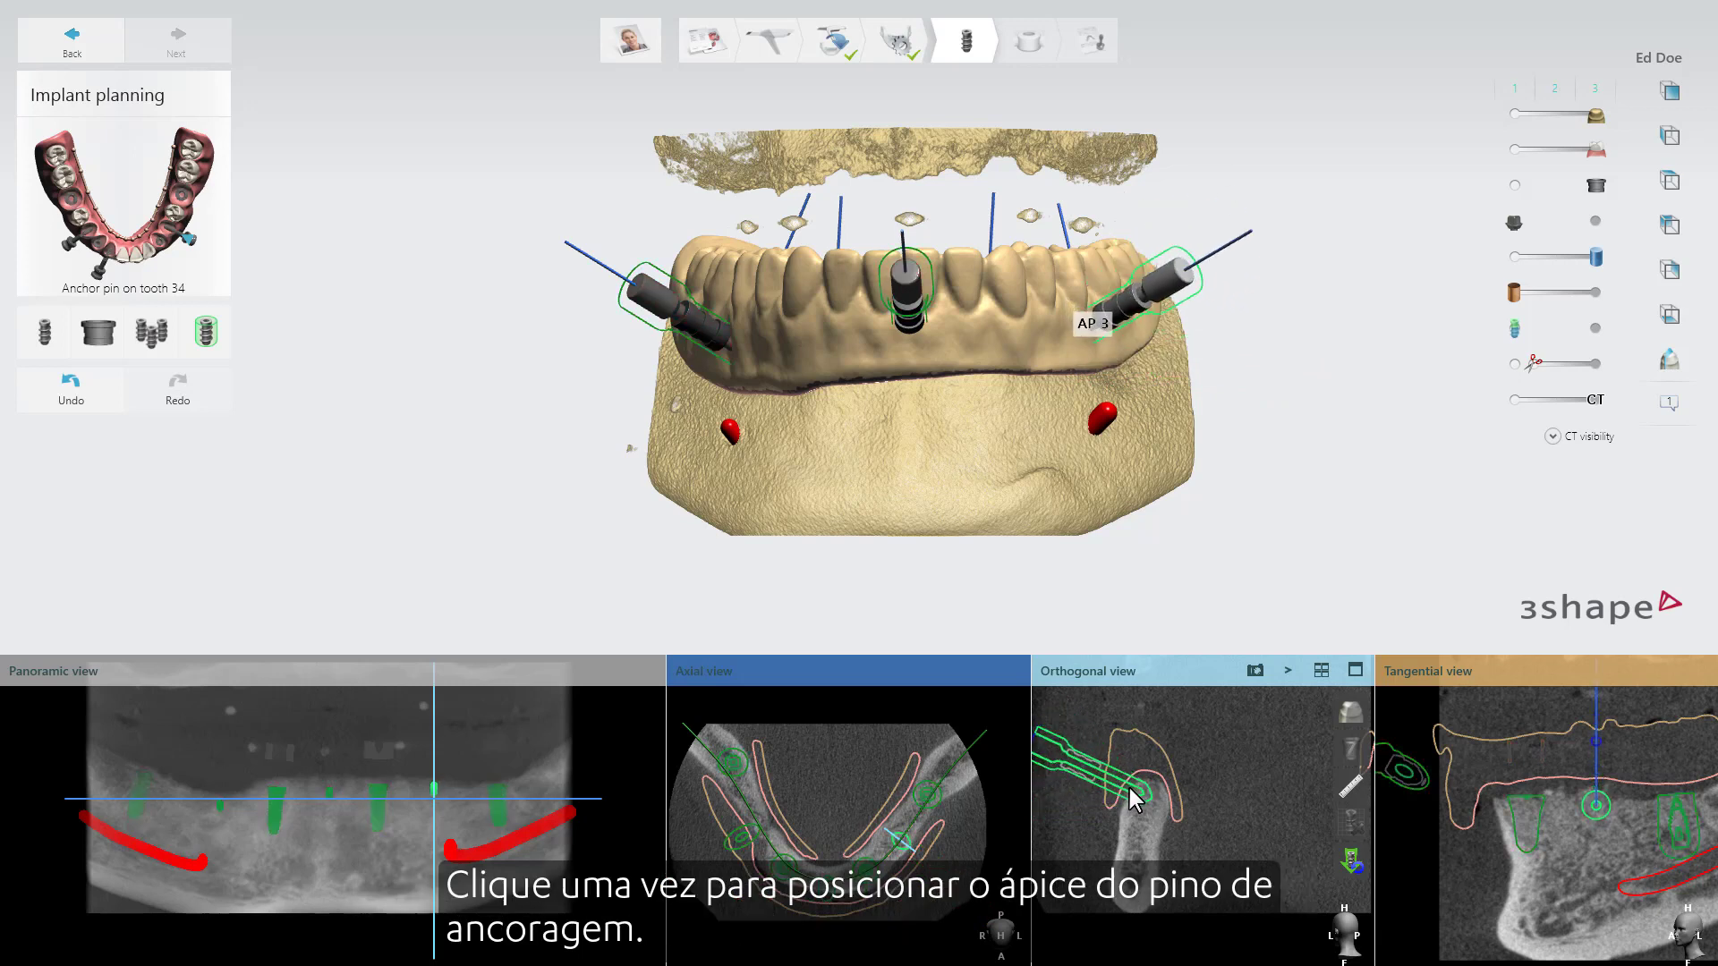
left_click(1129, 787)
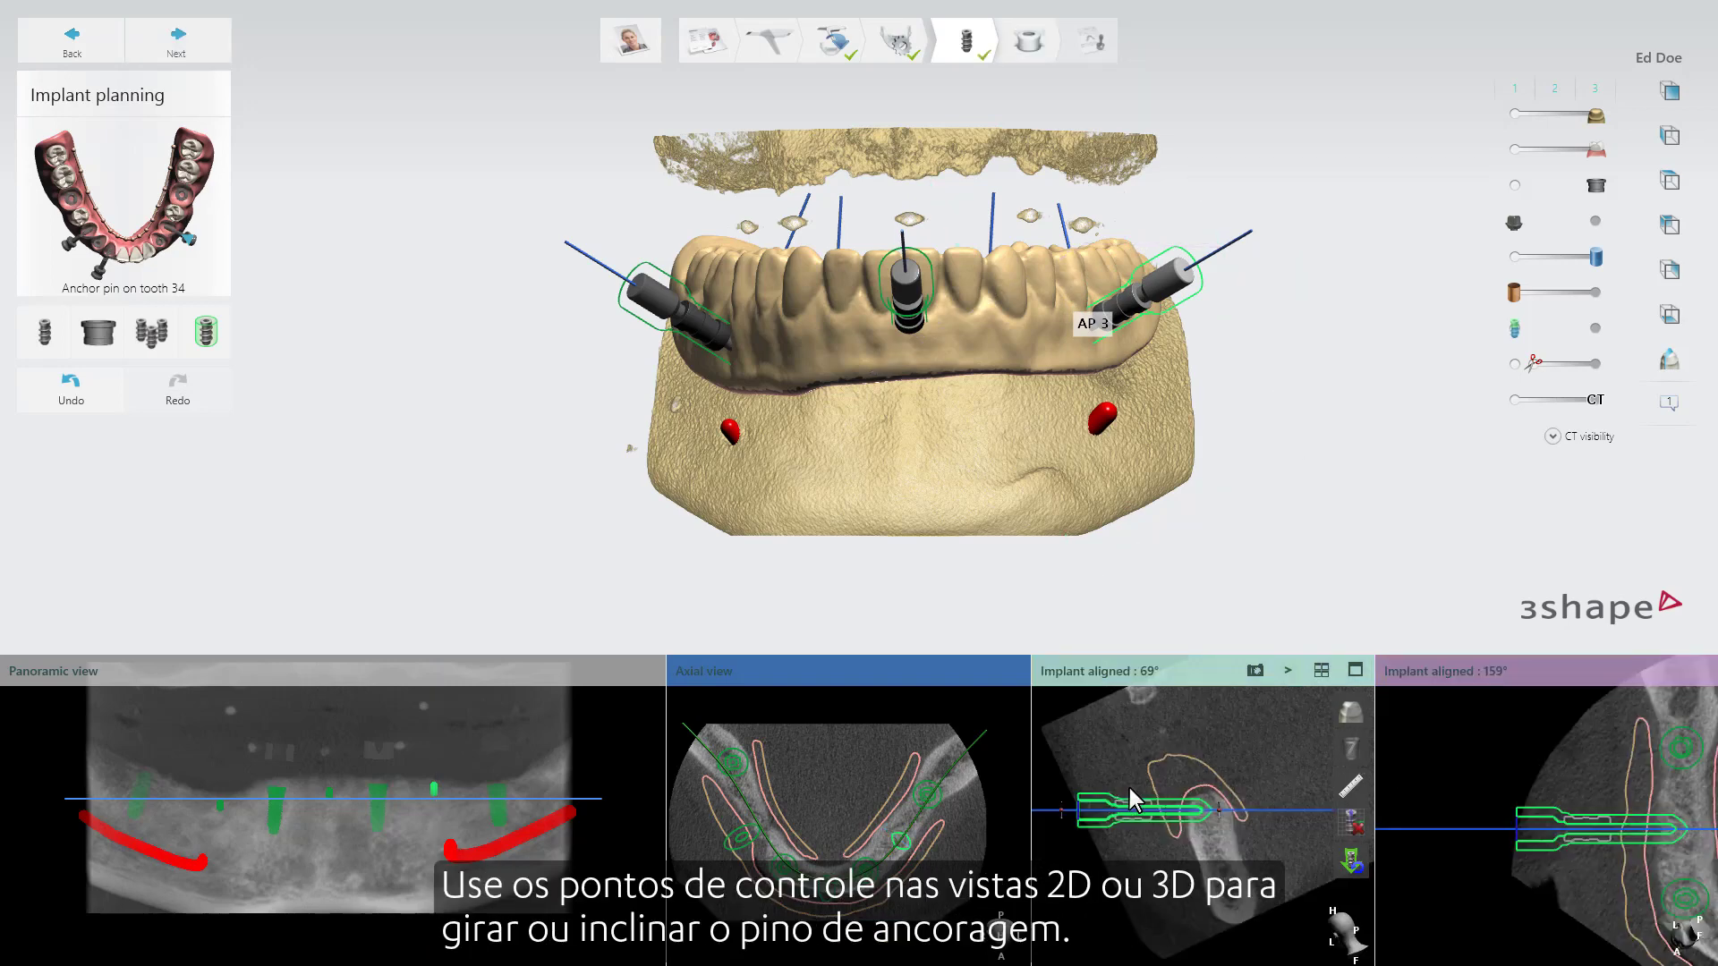
left_click_drag(1130, 805, 1060, 797)
mouse_move(1059, 810)
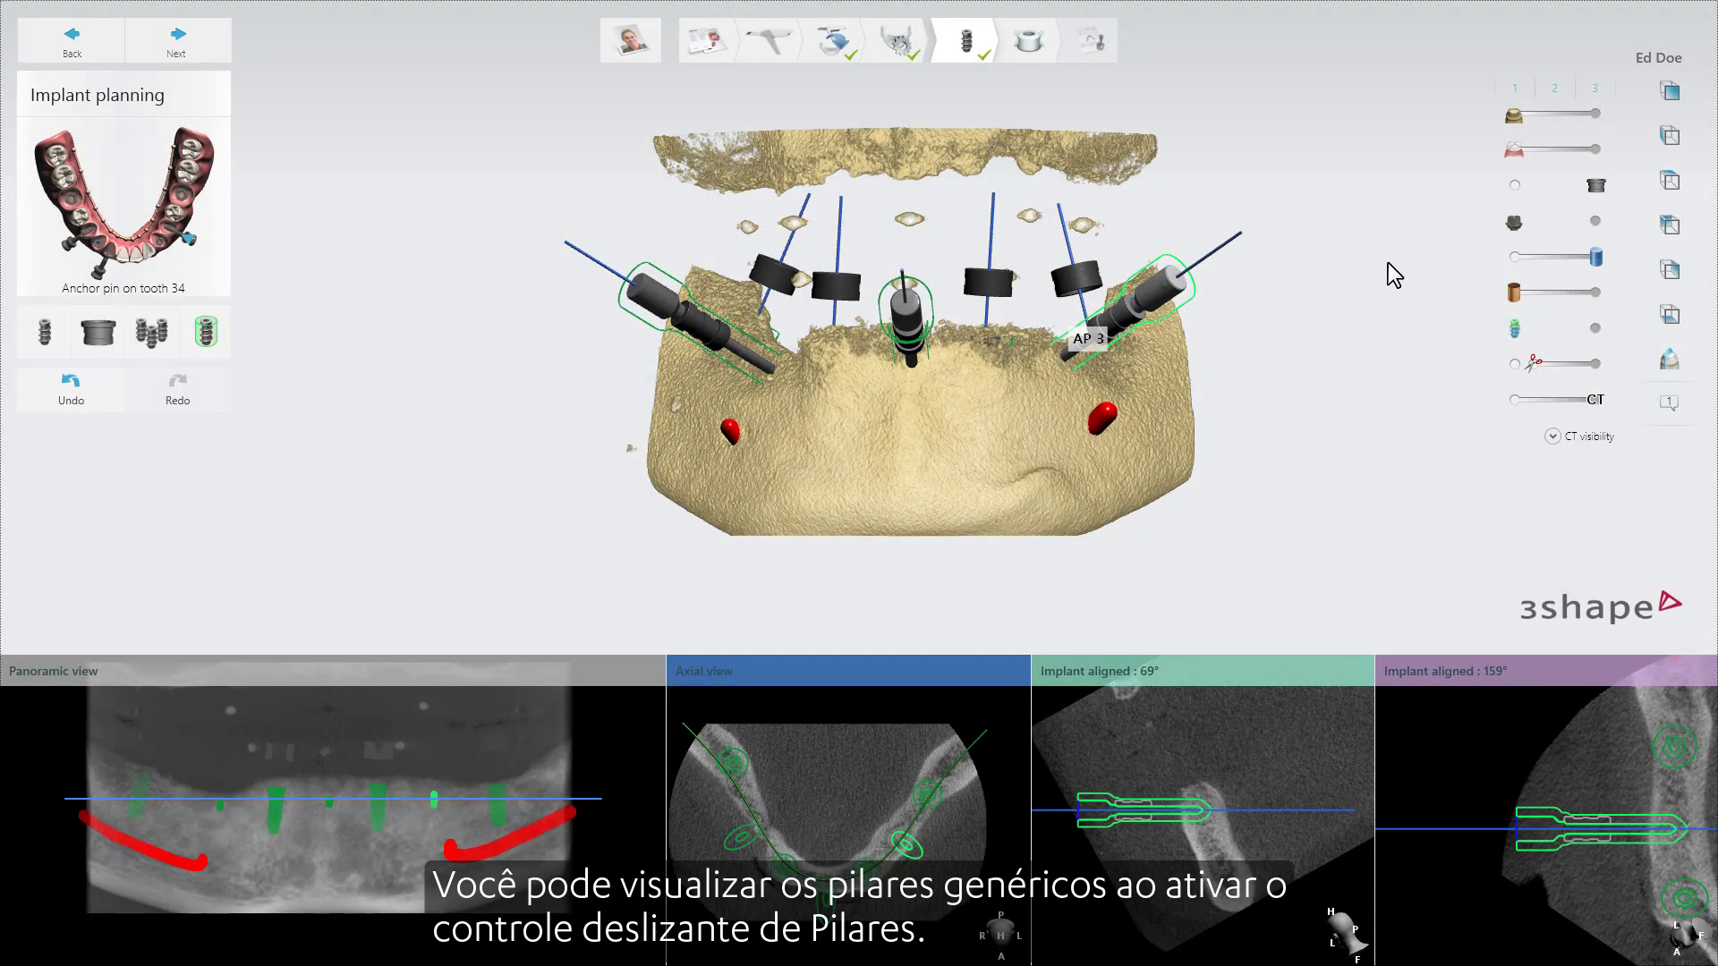
Step: Show the generic abutments on the implants and turn on clipping of the 3D model
left_click(1595, 222)
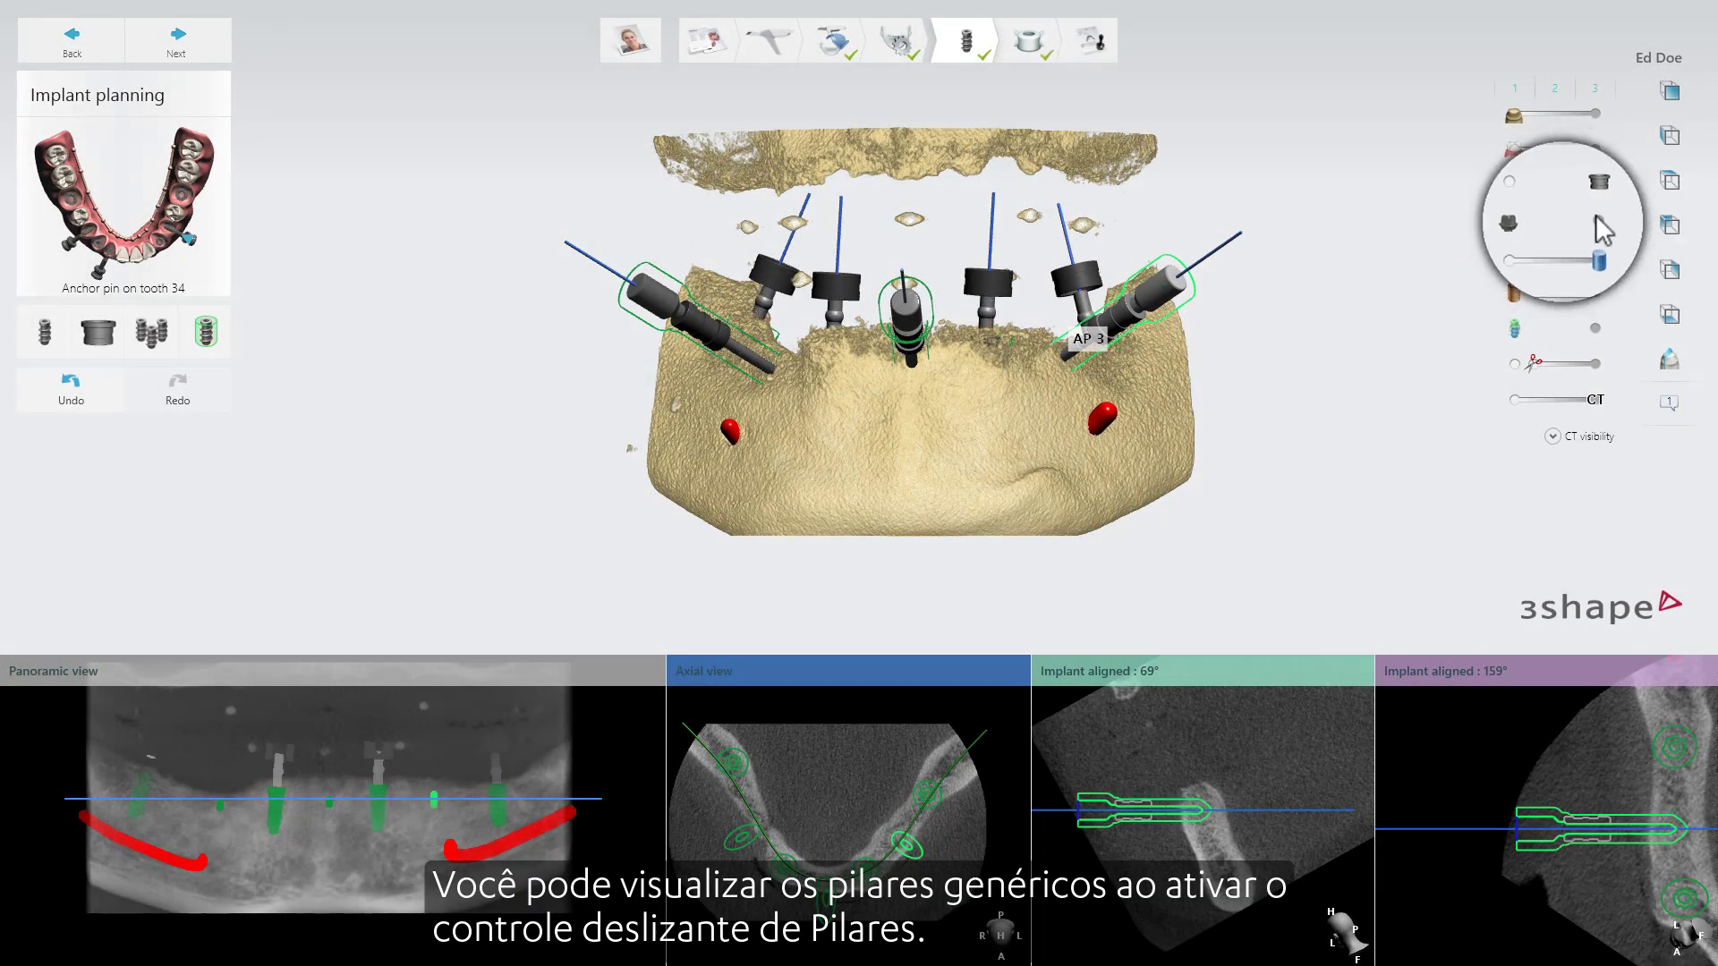
left_click(1515, 363)
scroll(969, 346, "up", 4)
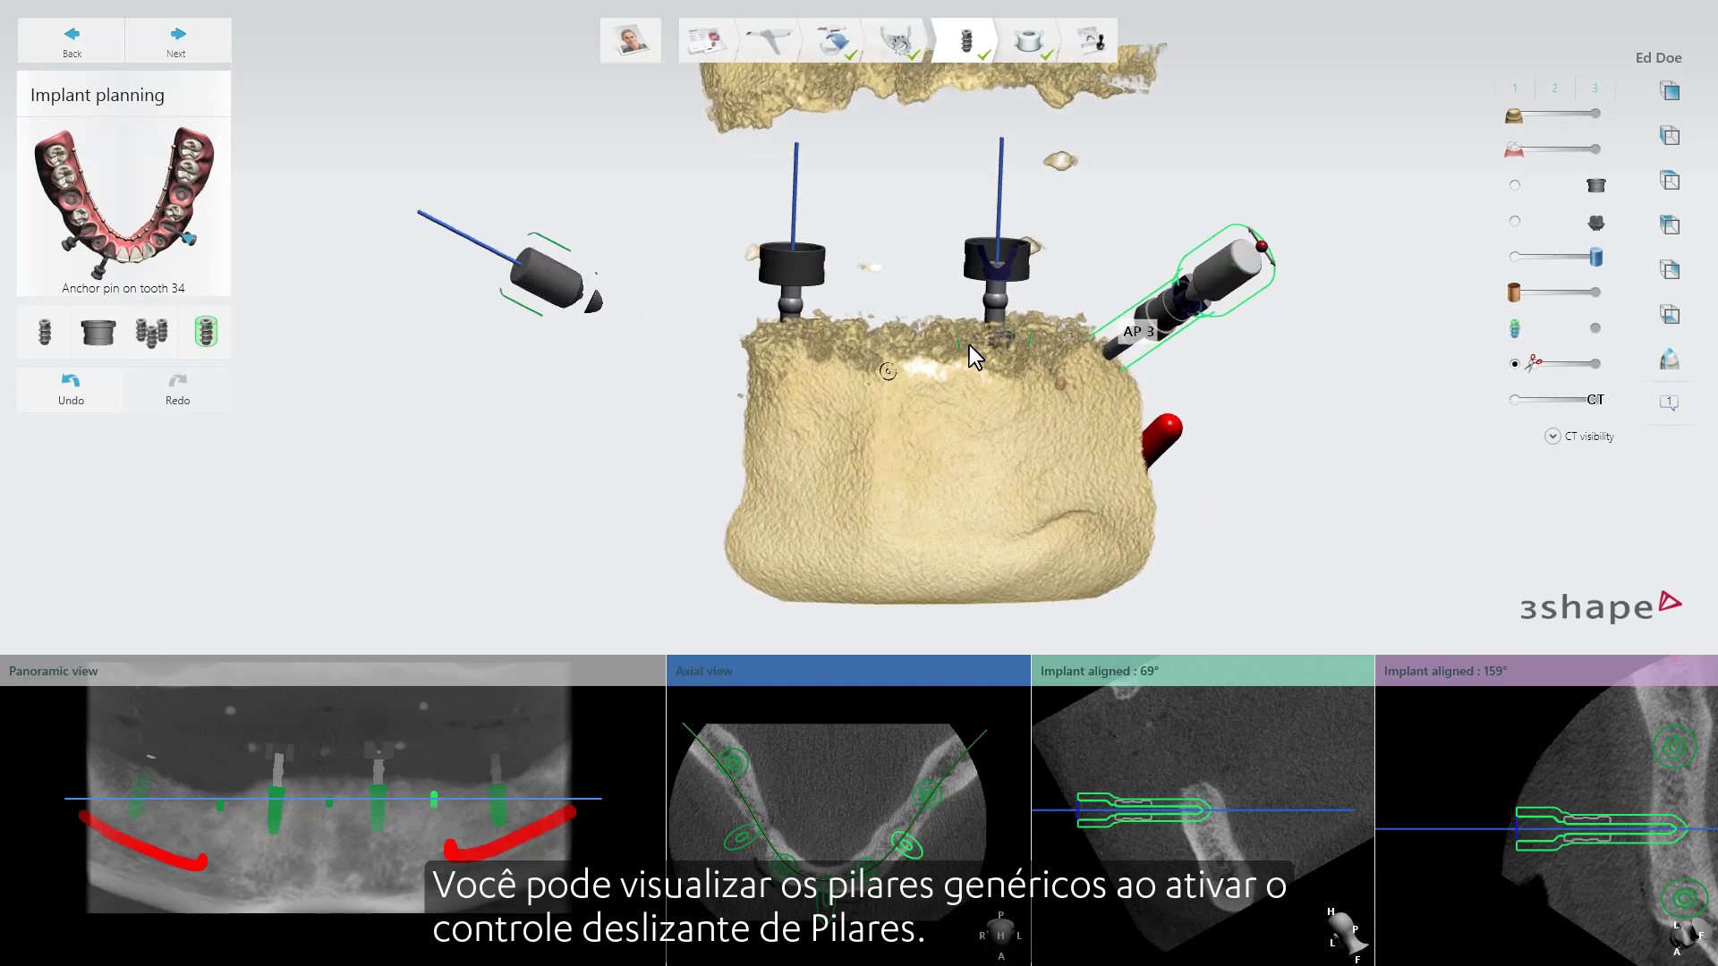
Step: Adjust the generic abutment on the tooth 33 implant with its control points, and proceed to the Surgical guide stage
left_click(1011, 286)
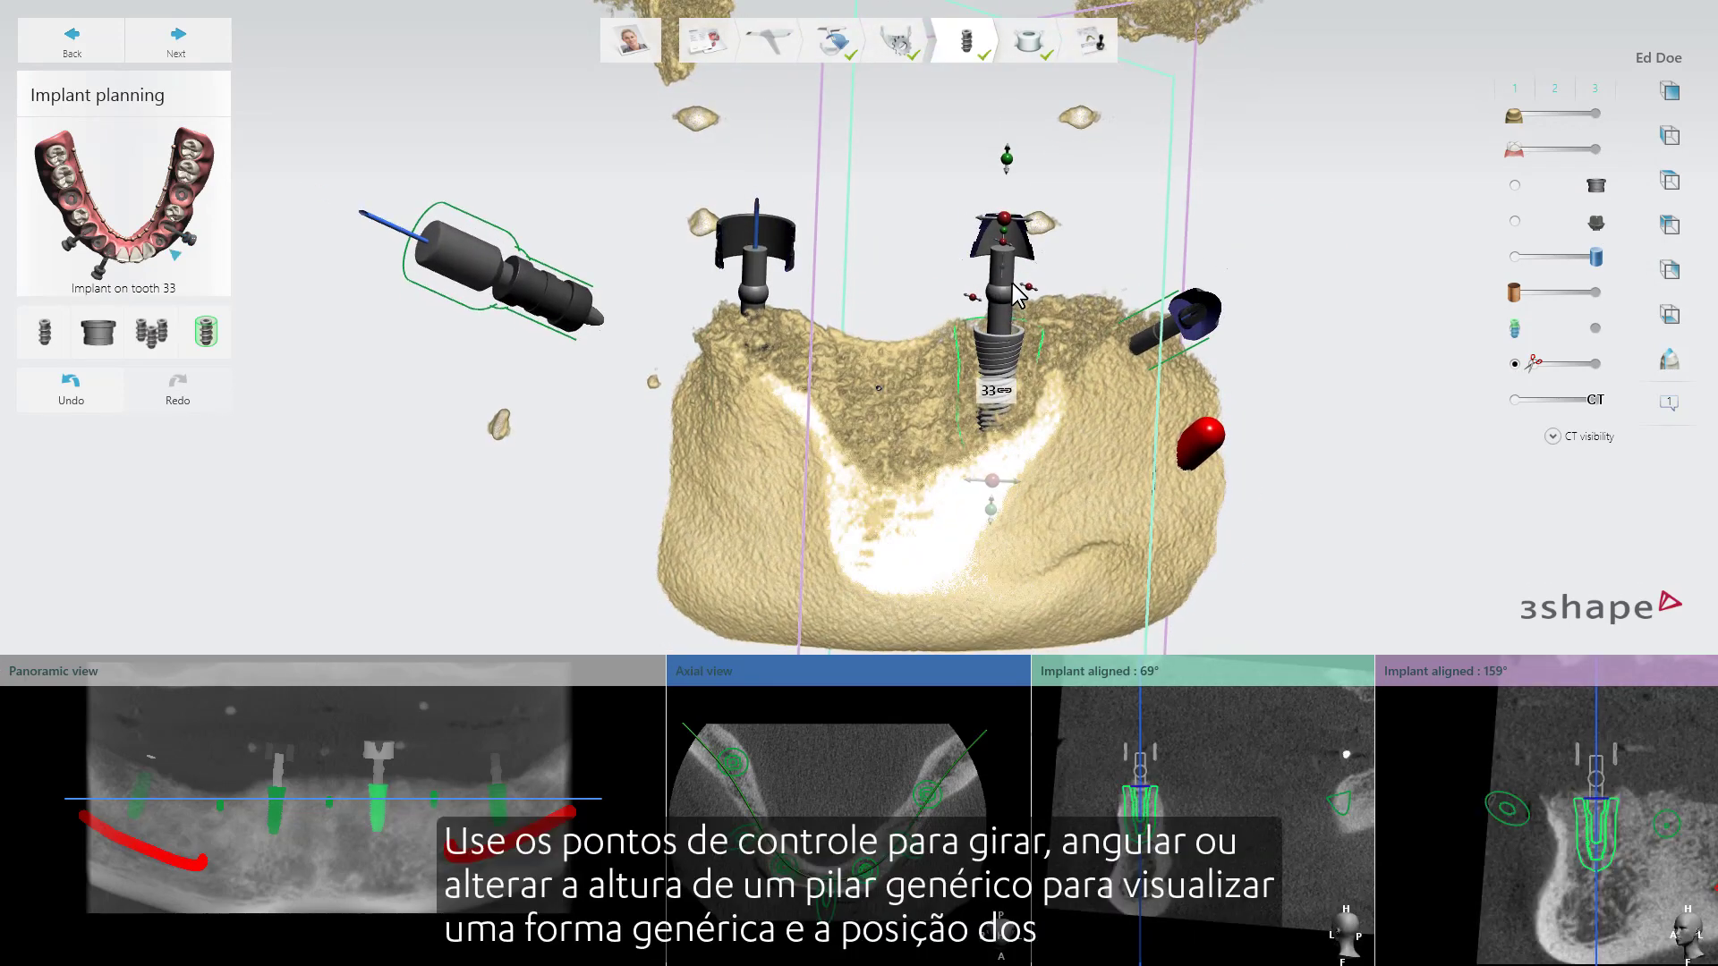
mouse_move(1009, 255)
left_mouse_down()
mouse_move(1038, 299)
mouse_move(1002, 242)
left_mouse_up()
left_click_drag(1003, 268, 1005, 267)
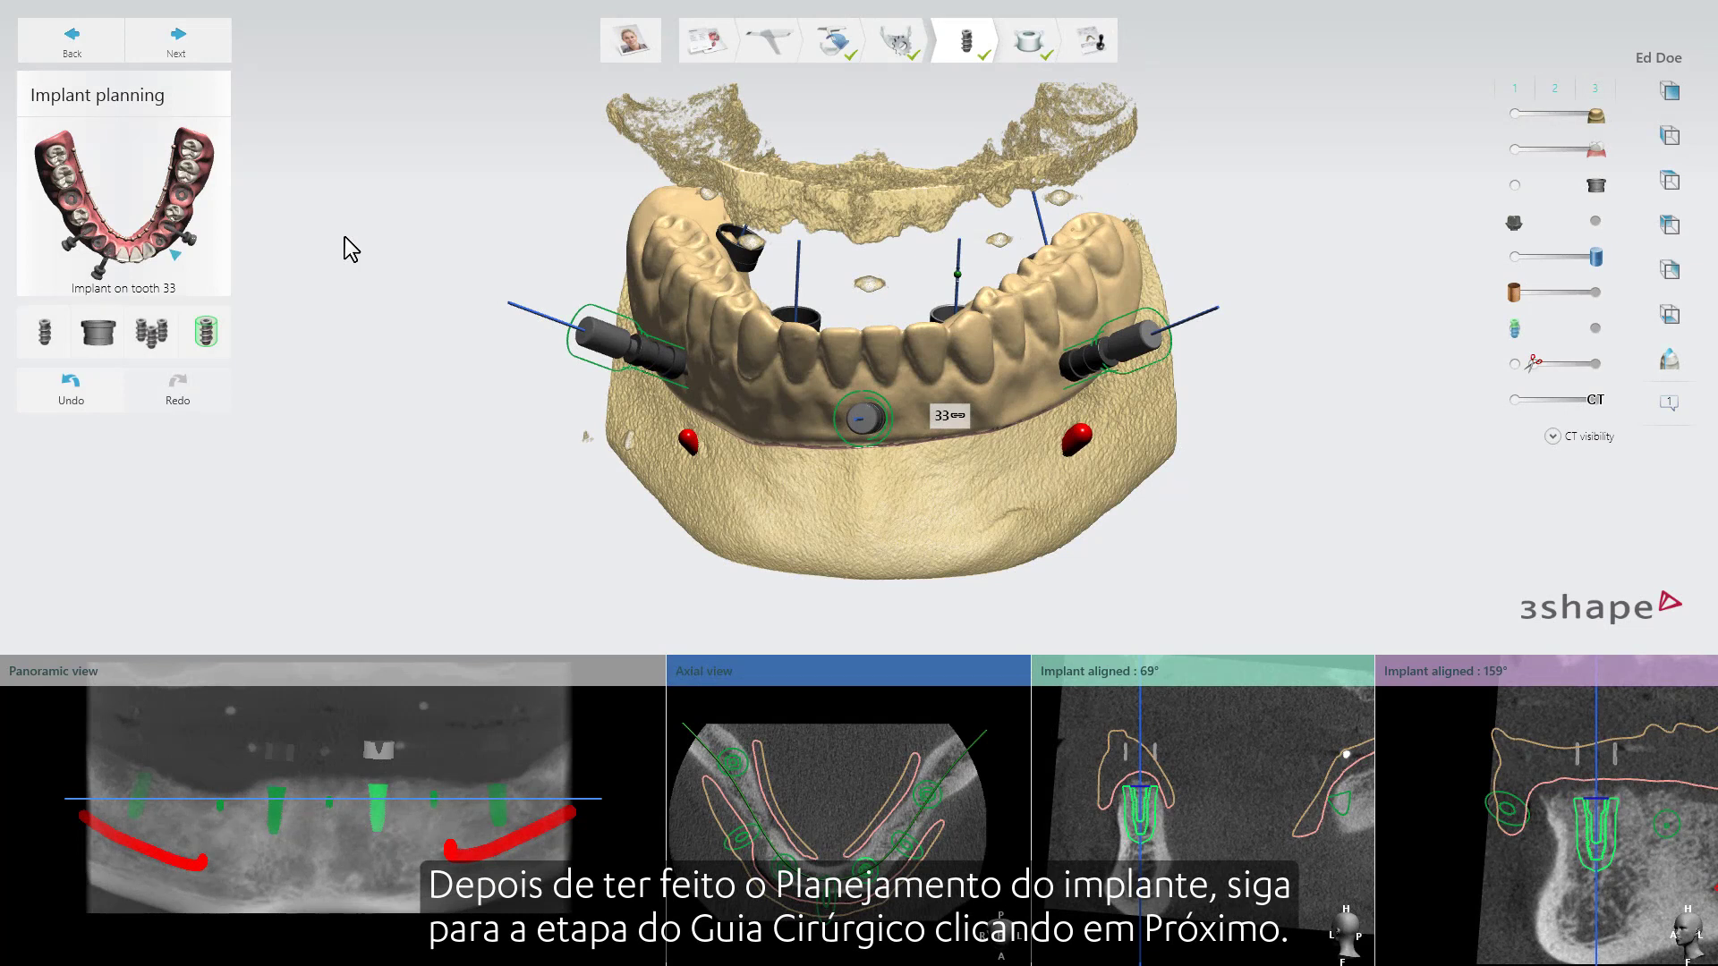
left_click(222, 51)
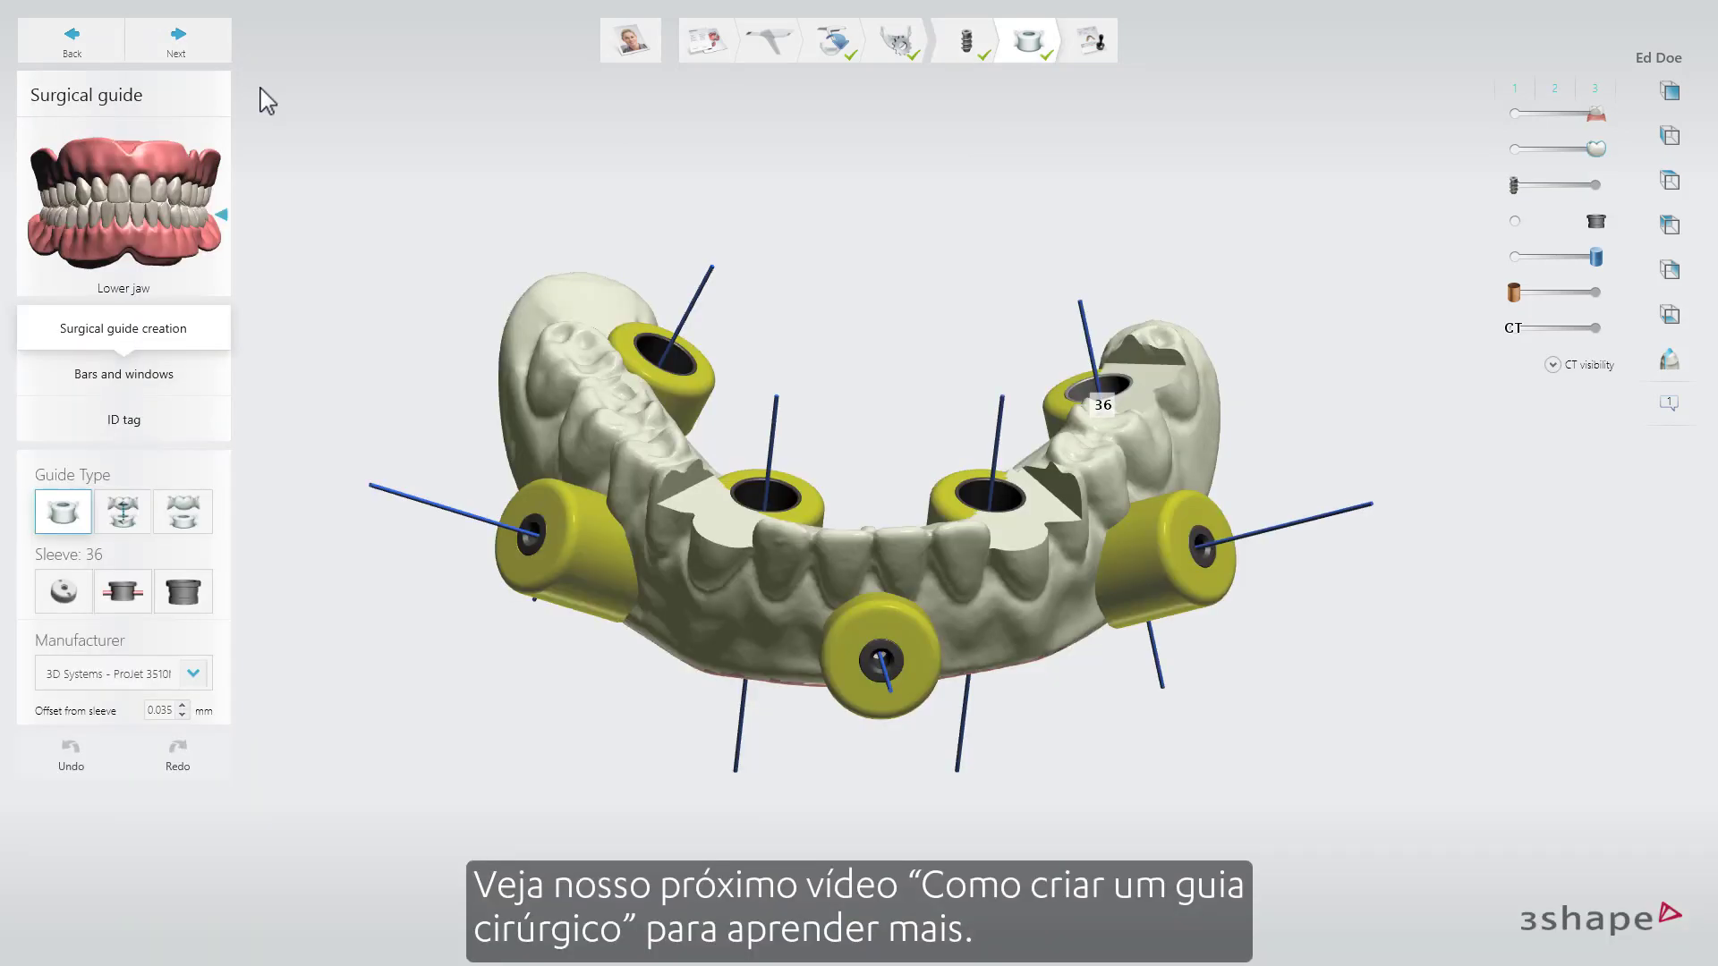